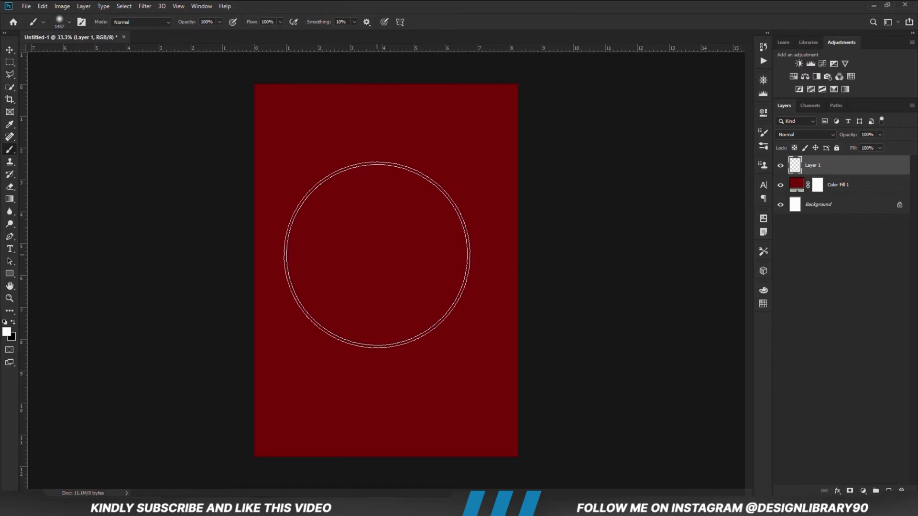
Enlarge the soft white brush to 1900 px and paint a single glow at the canvas centre on Layer 1
key(bracketright)
key(bracketright)
key(bracketright)
key(bracketright)
key(bracketright)
click(387, 266)
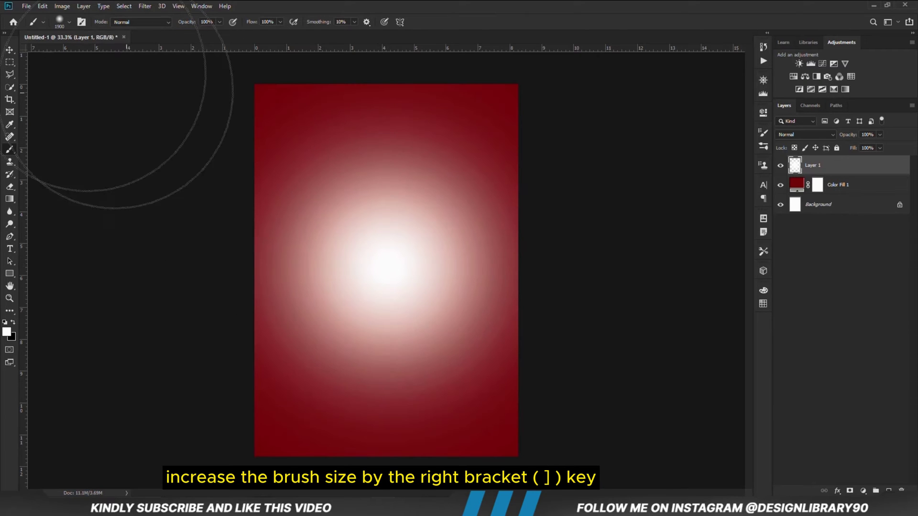
Set Layer 1's blend mode to Overlay and reduce its opacity to 62%
key(v)
click(98, 159)
click(402, 234)
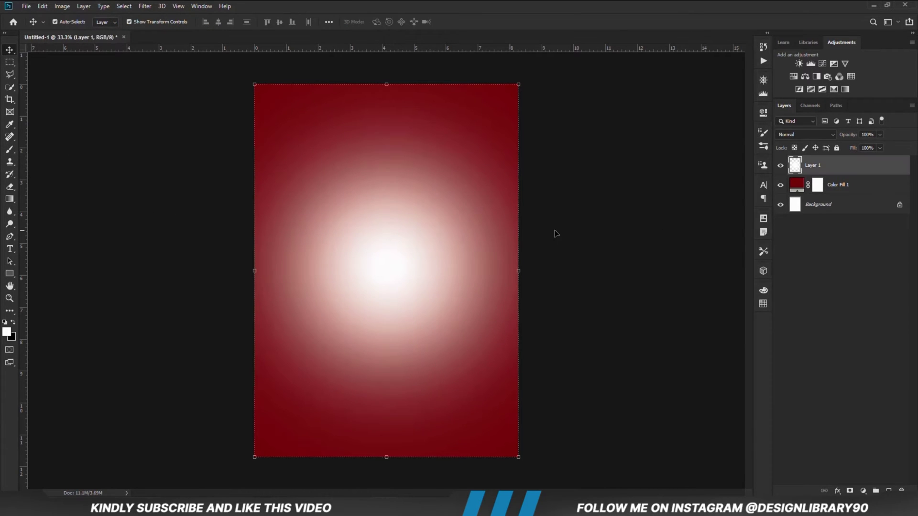
click(805, 135)
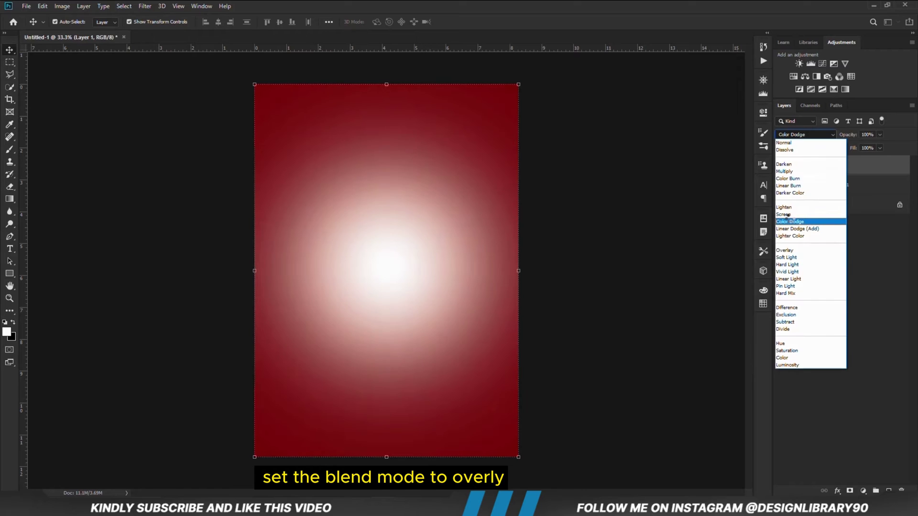
click(792, 252)
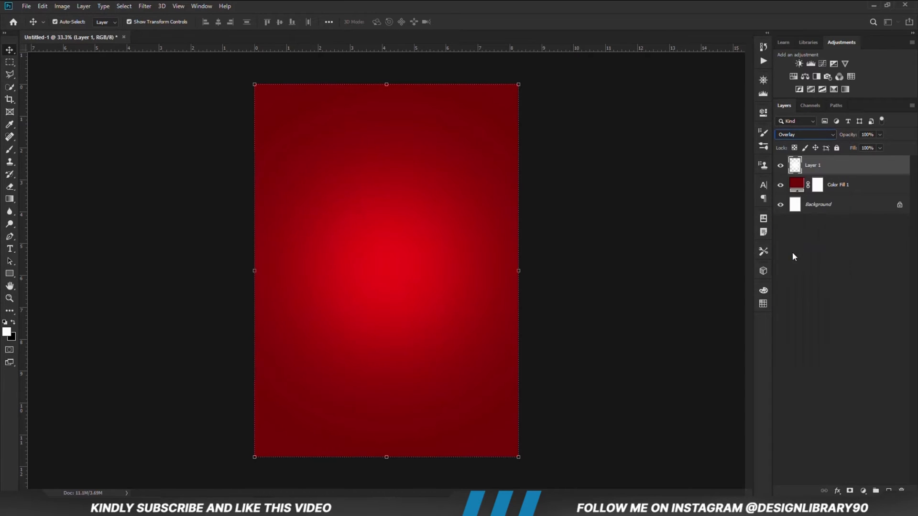
drag(874, 146, 868, 146)
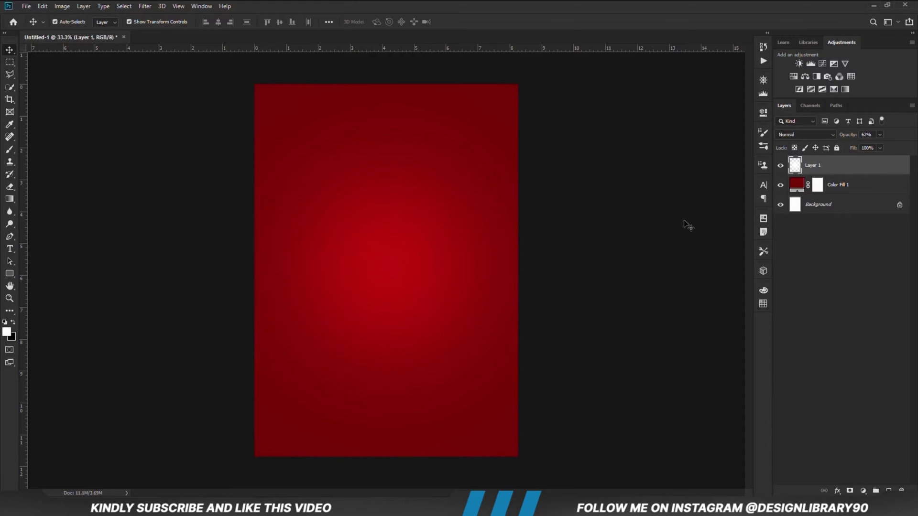
click(657, 248)
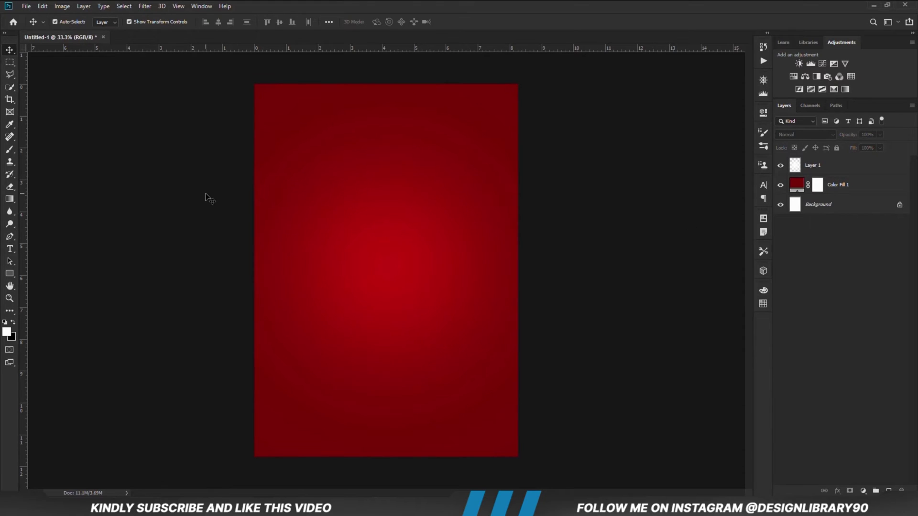
Open the Tabasco.psd asset file from the recent files
key(ctrl+0)
key(ctrl+minus)
click(29, 9)
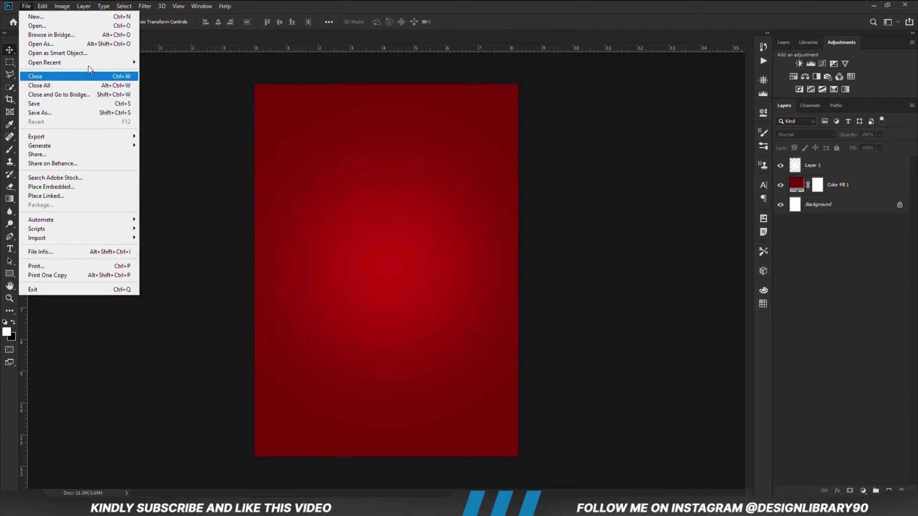
click(151, 62)
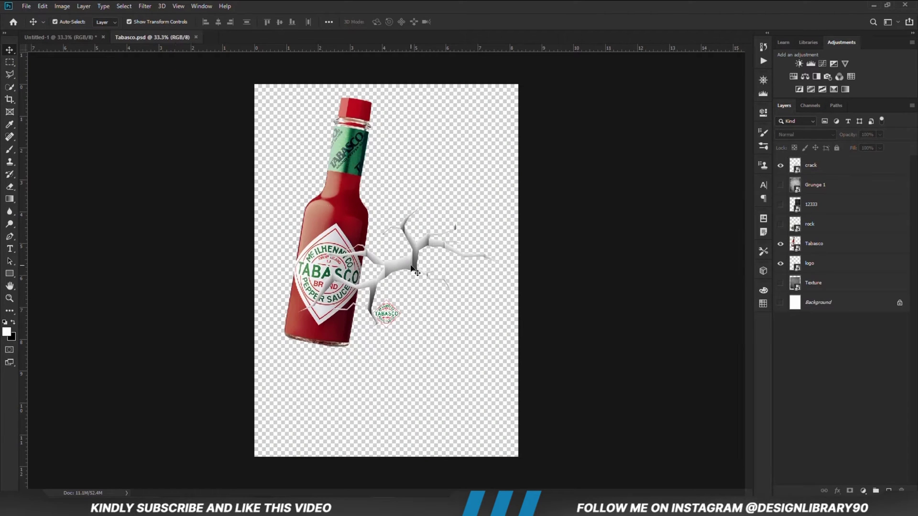
Copy the crack layer from Tabasco.psd into the red poster document and place it in the lower half of the canvas
drag(410, 265, 426, 261)
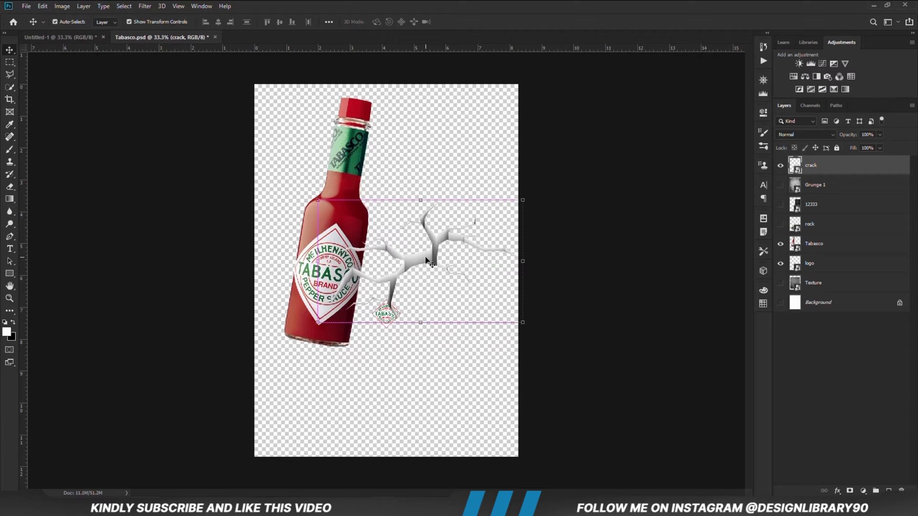
key(ctrl+c)
click(74, 37)
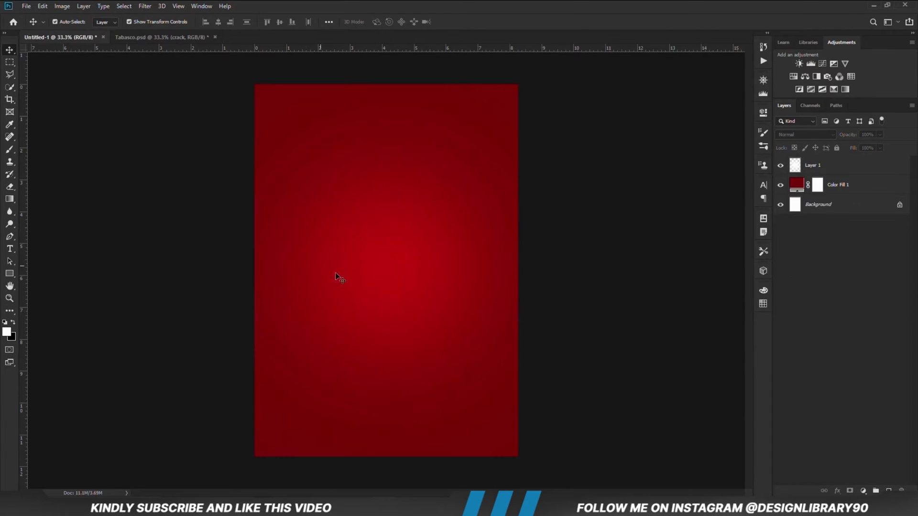
key(ctrl+v)
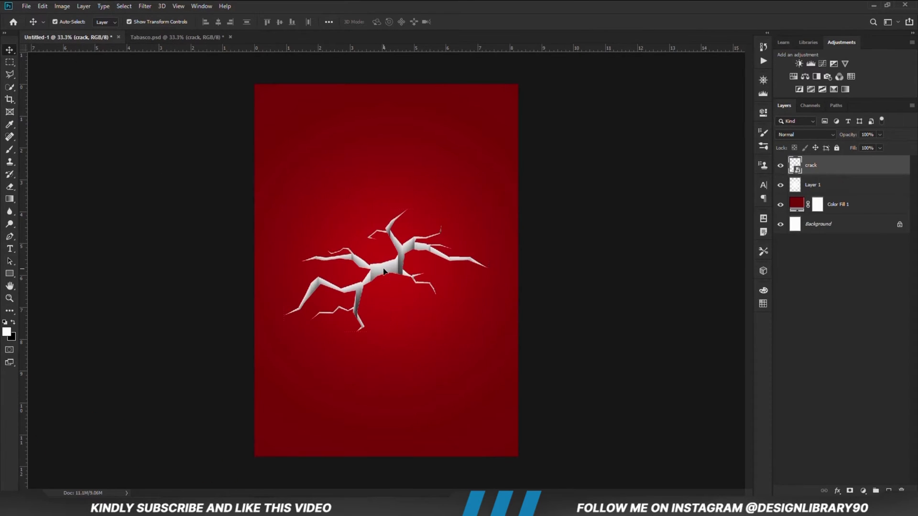
drag(383, 272, 387, 344)
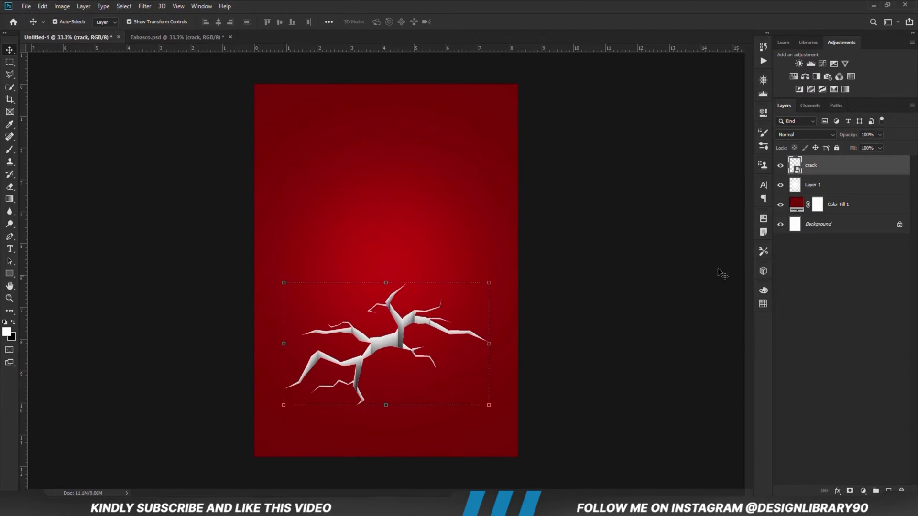
Set the crack layer's blend mode to Multiply
click(806, 135)
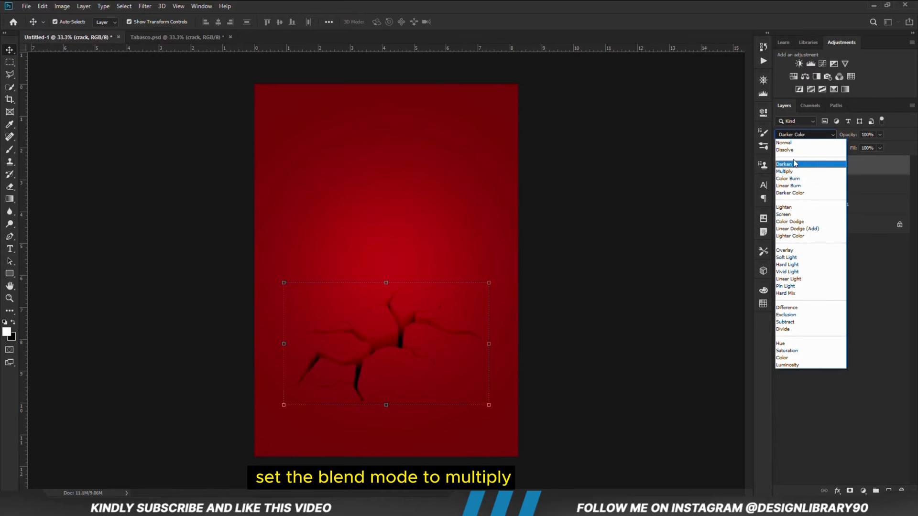
click(790, 172)
click(680, 255)
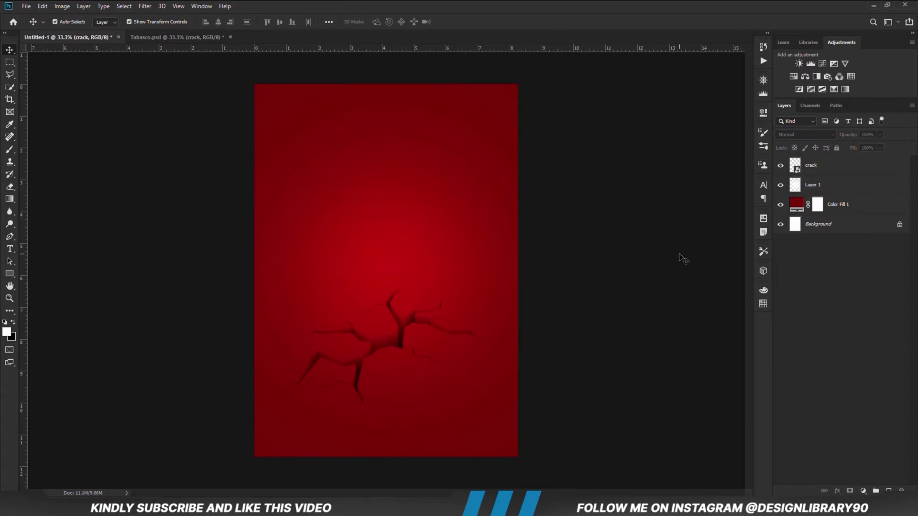
Show the Grunge 1 layer in Tabasco.psd and bring it into the poster document above the crack layer
click(820, 170)
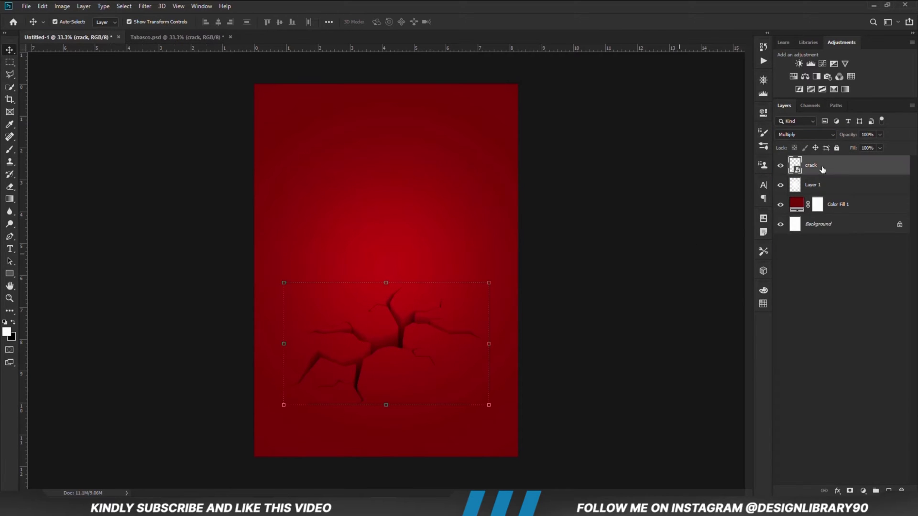
click(155, 36)
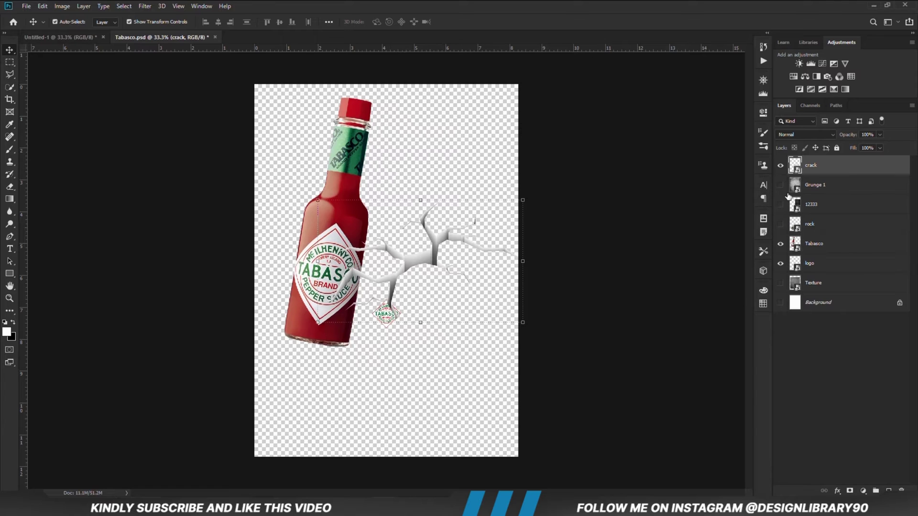
click(780, 185)
click(813, 185)
drag(366, 154, 334, 301)
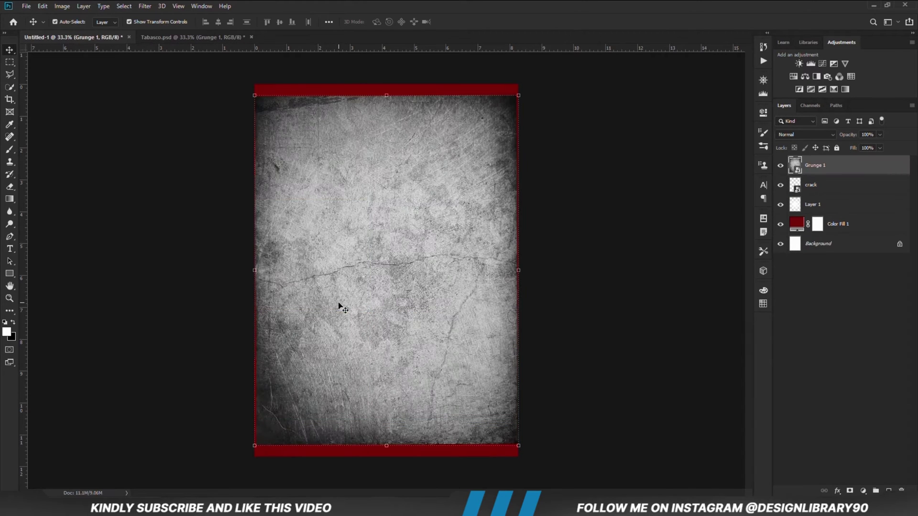
Scale the Grunge 1 texture down proportionally to about three quarters so it sits over the crack area
drag(386, 96, 385, 181)
key(Return)
key(Return)
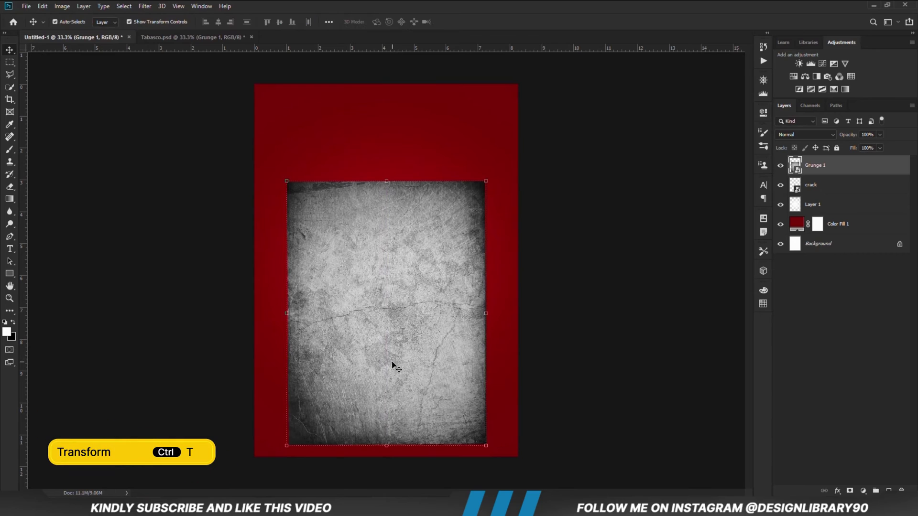
Set the Grunge 1 layer's blend mode to Multiply and its opacity to 32%
click(796, 137)
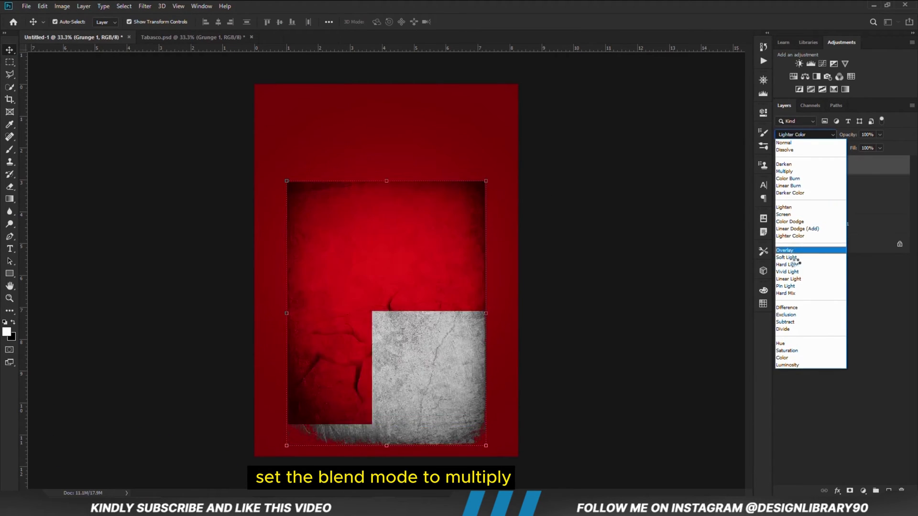
click(794, 172)
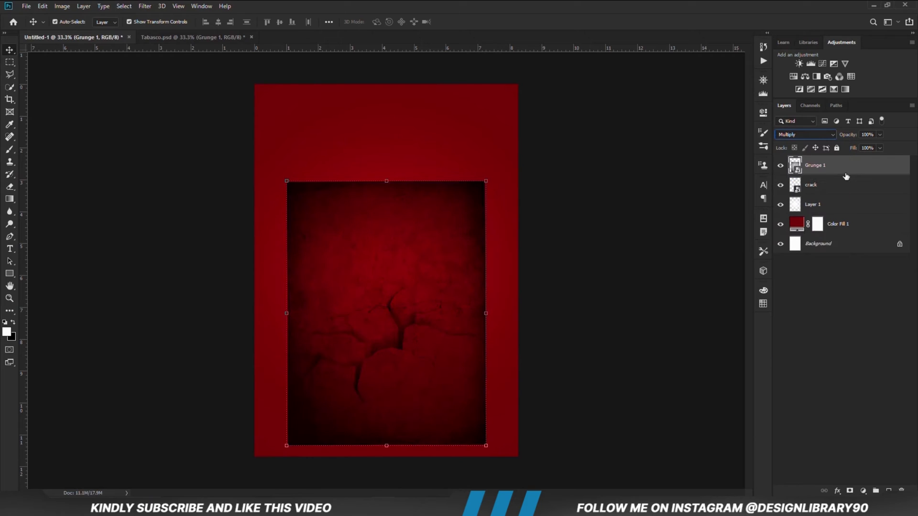
click(879, 135)
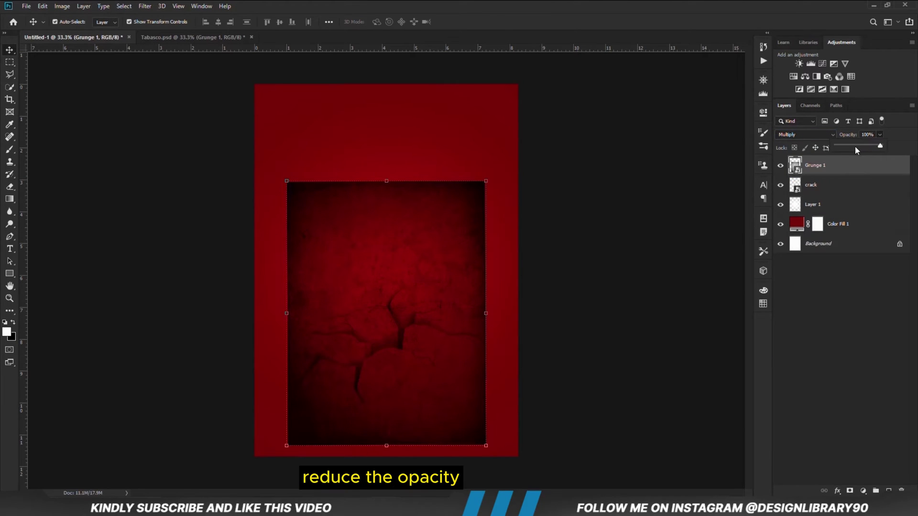
click(855, 145)
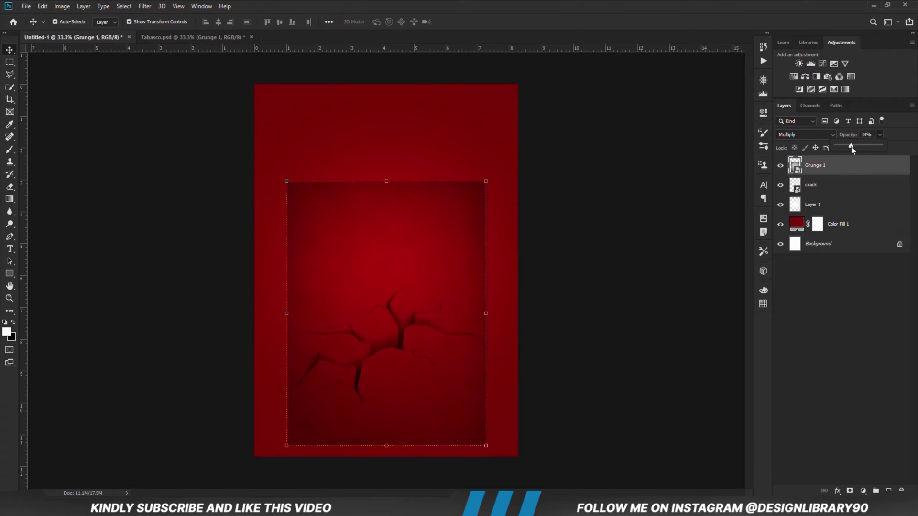
Clip the Grunge 1 layer to the crack layer with a clipping mask
click(819, 173)
right_click(833, 171)
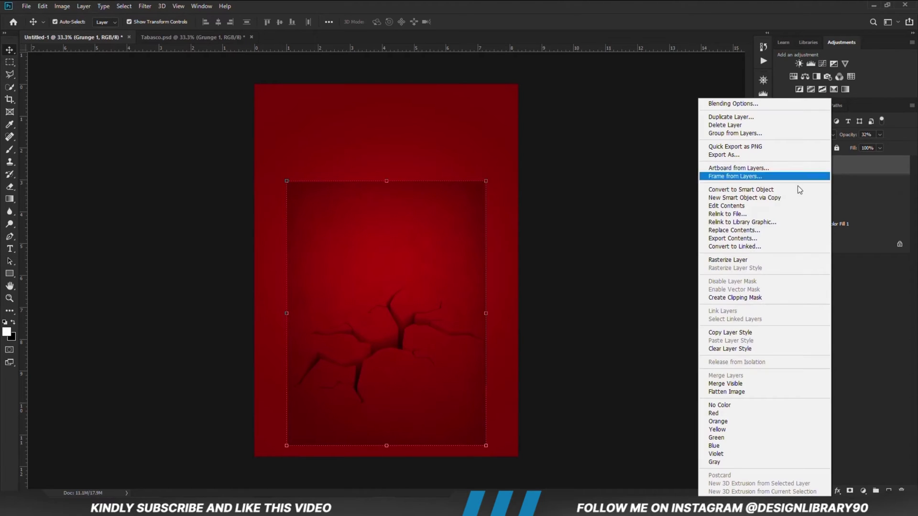
click(734, 296)
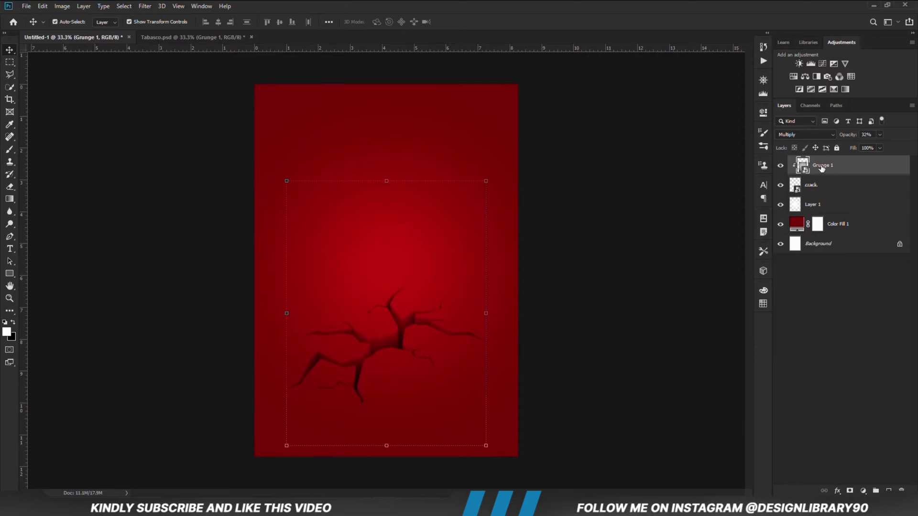
Duplicate the Grunge 1 layer and clip the duplicate to the crack layer as well
key(ctrl+j)
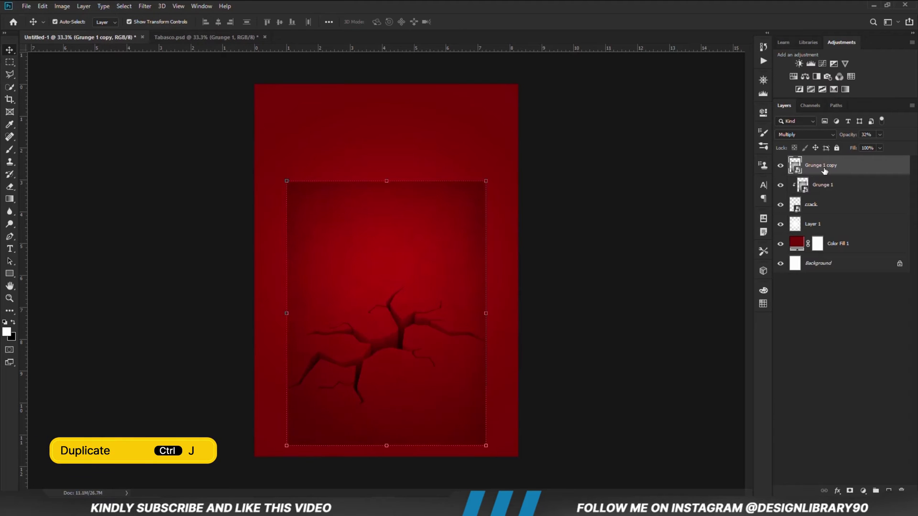
right_click(824, 171)
click(737, 298)
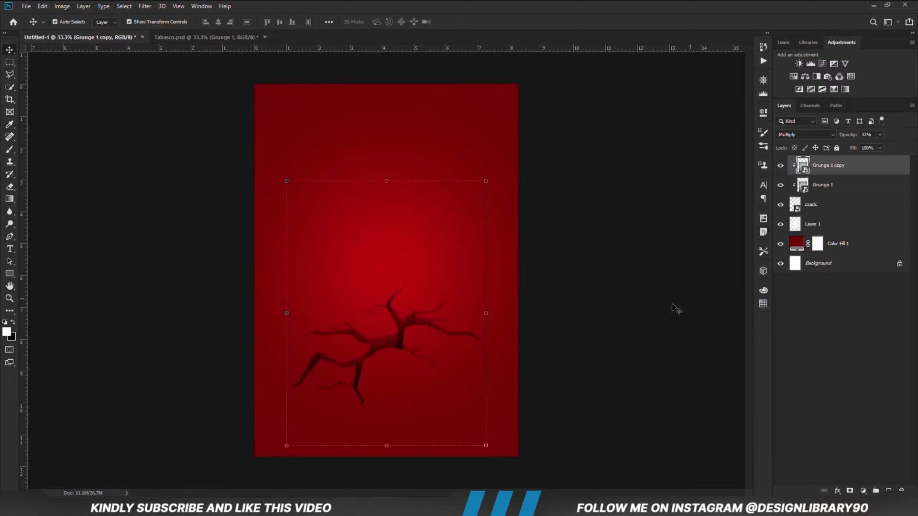
click(656, 339)
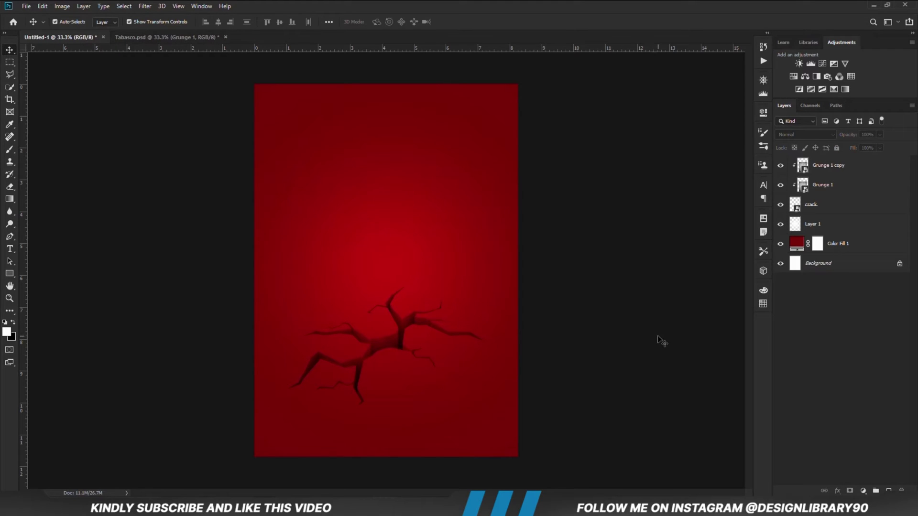
In Tabasco.psd, hide the Grunge 1 layer and show the rock layer
click(127, 37)
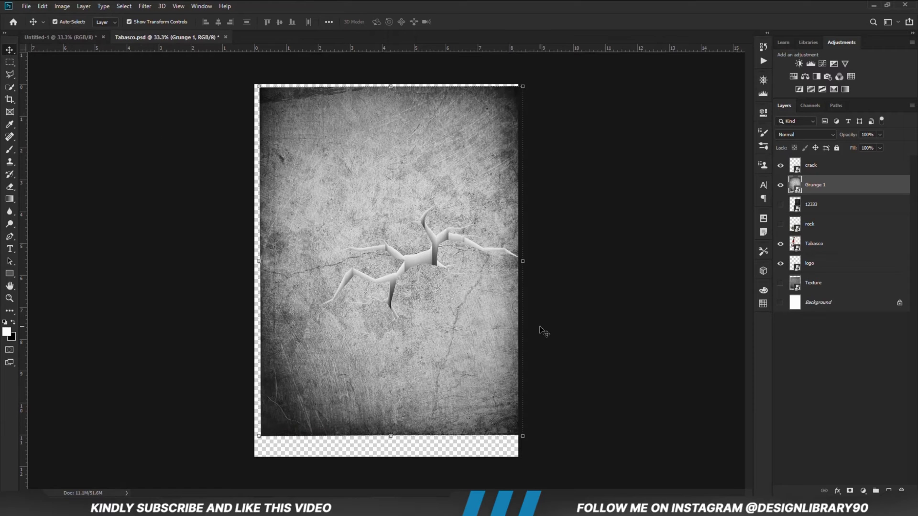
click(780, 186)
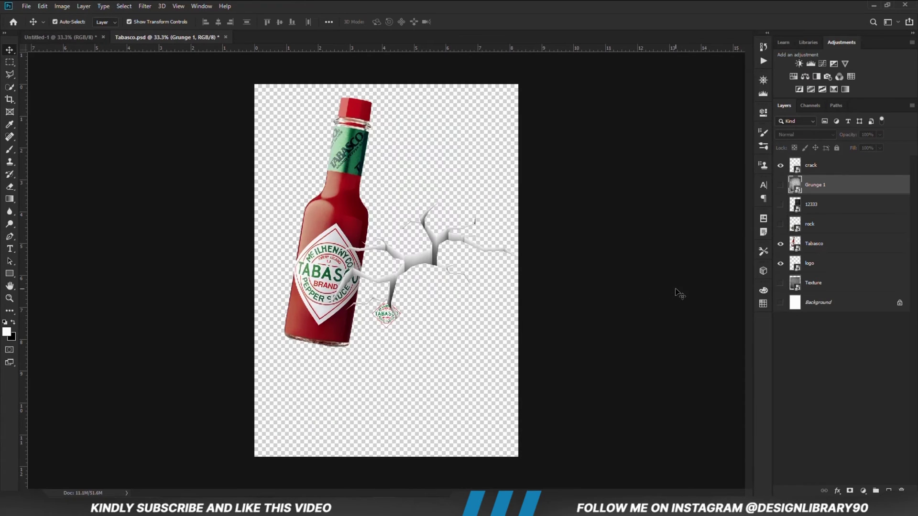
click(780, 223)
Copy the rock layer into the poster document above the grunge layers and convert it to a smart object
click(421, 365)
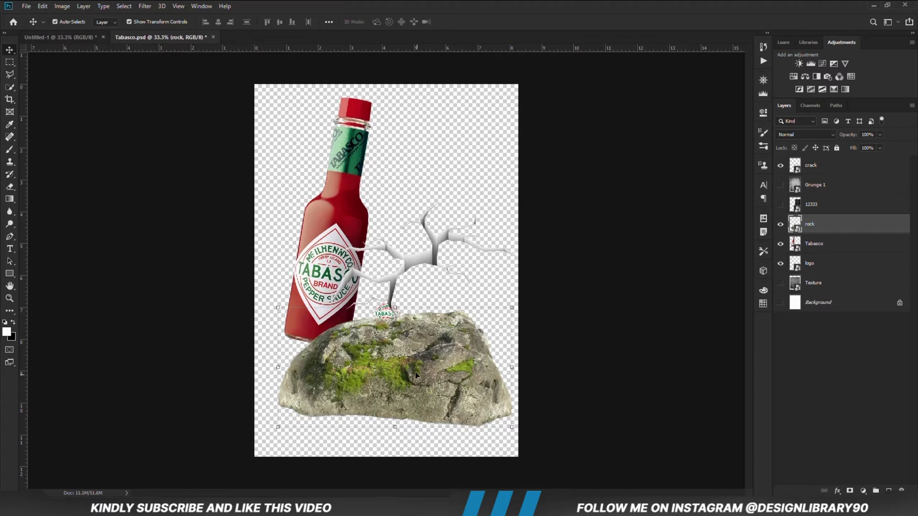
drag(416, 375, 407, 367)
key(ctrl+c)
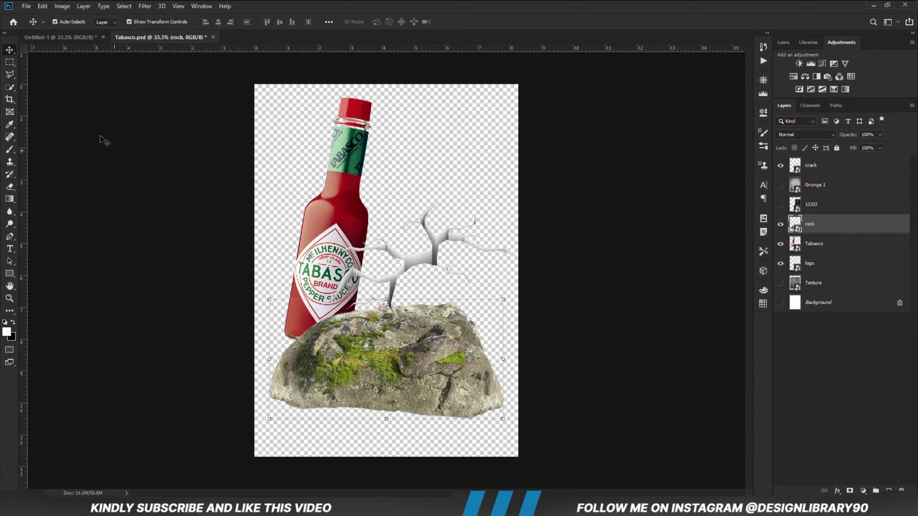
click(70, 37)
key(ctrl+v)
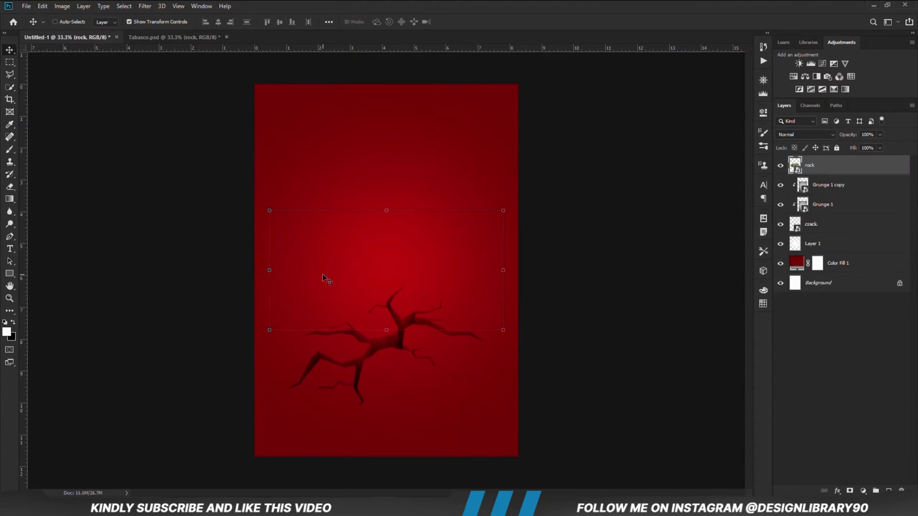
right_click(851, 172)
click(739, 191)
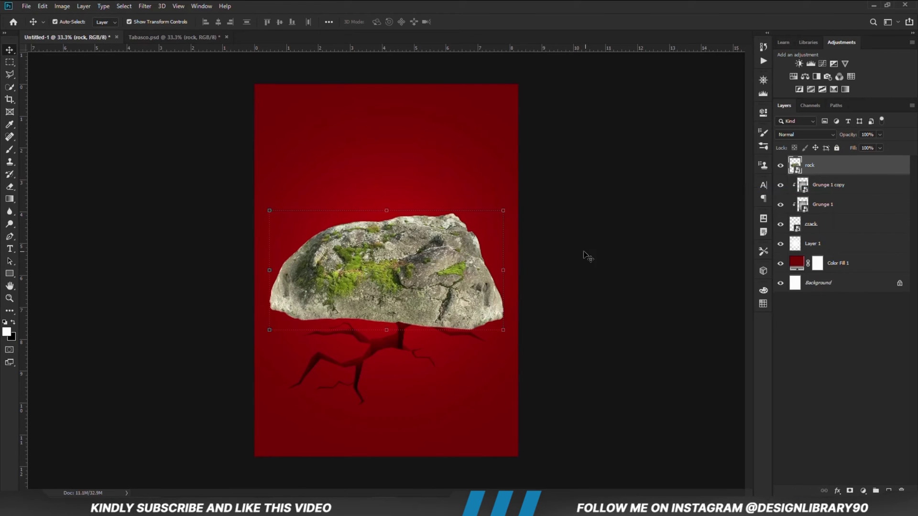
Scale the rock to about 120% and move it down so it covers the cracks in the lower half
key(ctrl+t)
drag(386, 329, 386, 366)
drag(392, 297, 384, 360)
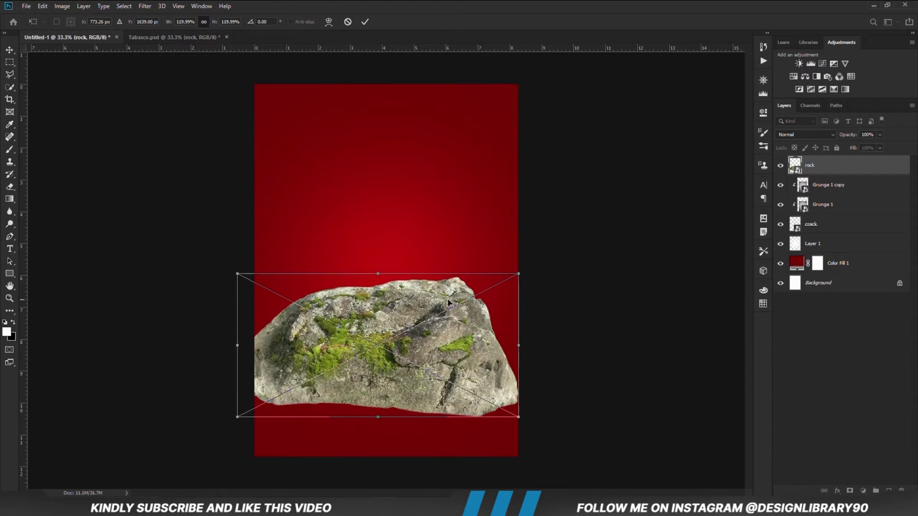
click(365, 22)
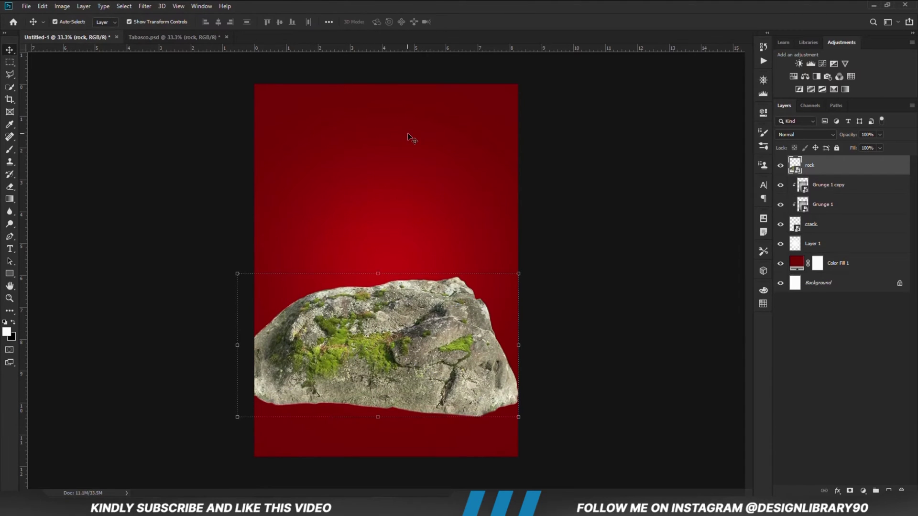
Set the rock layer's blend mode to Overlay and clip it to the crack layer
click(789, 135)
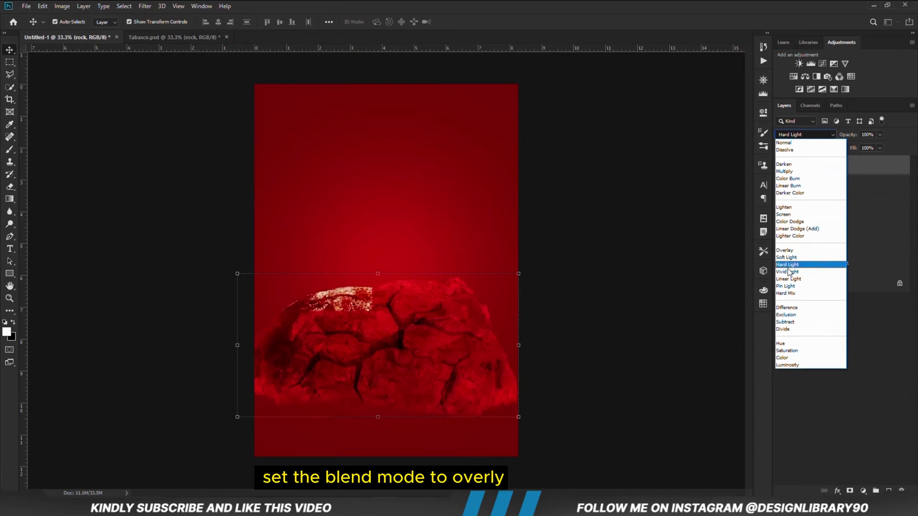
click(788, 252)
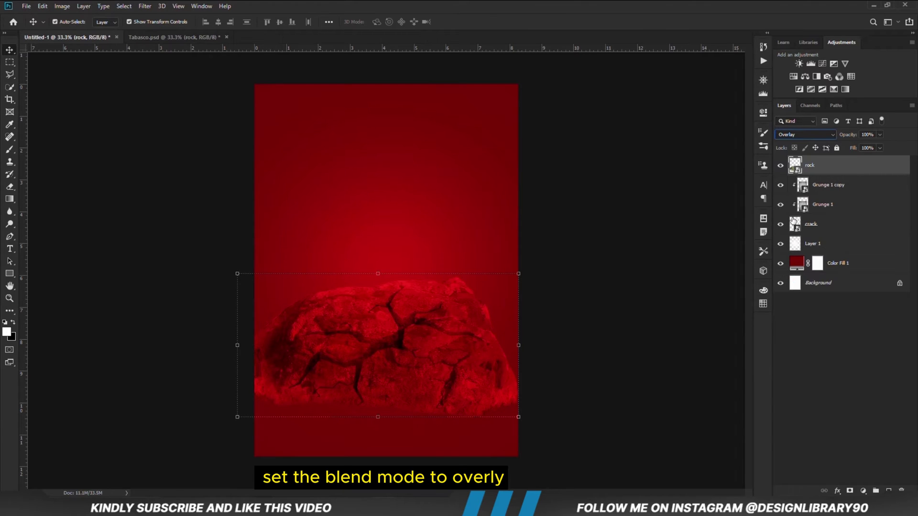
alt+click(810, 176)
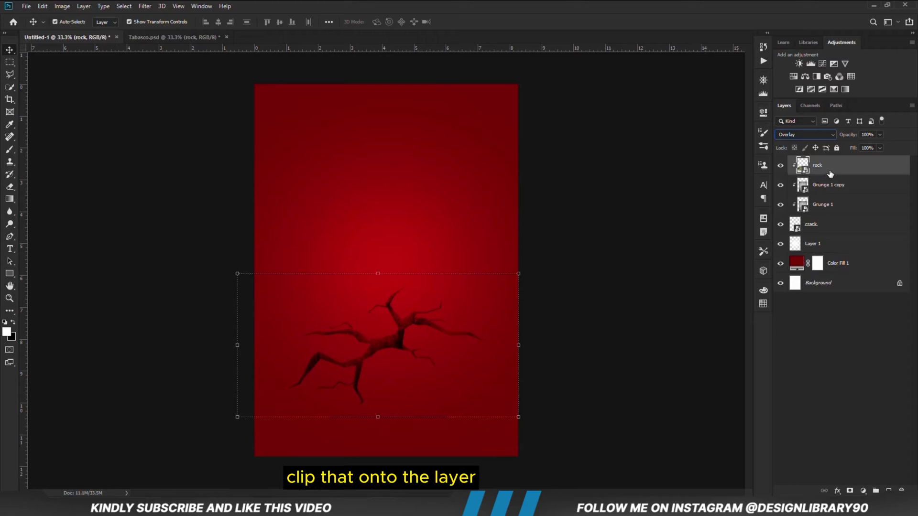
Lower the rock layer's opacity to 63% and deselect it
click(879, 134)
drag(882, 146, 869, 149)
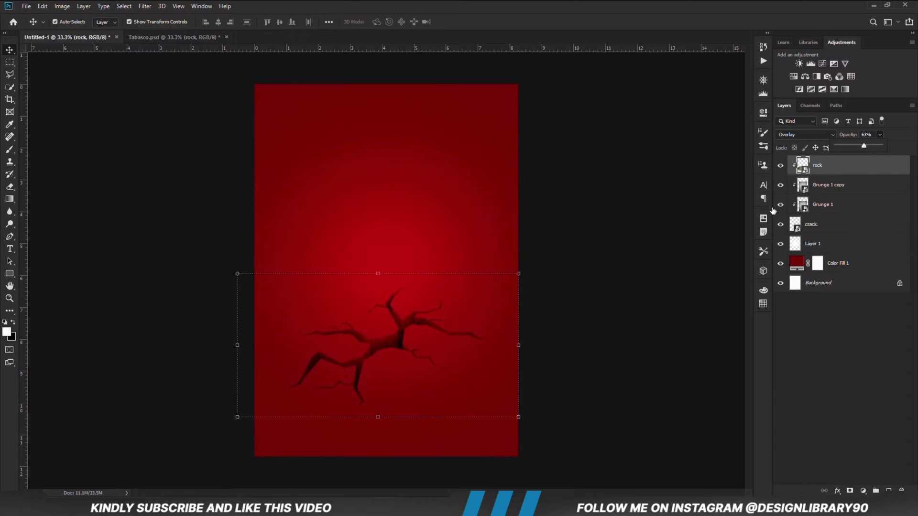
click(652, 342)
click(653, 341)
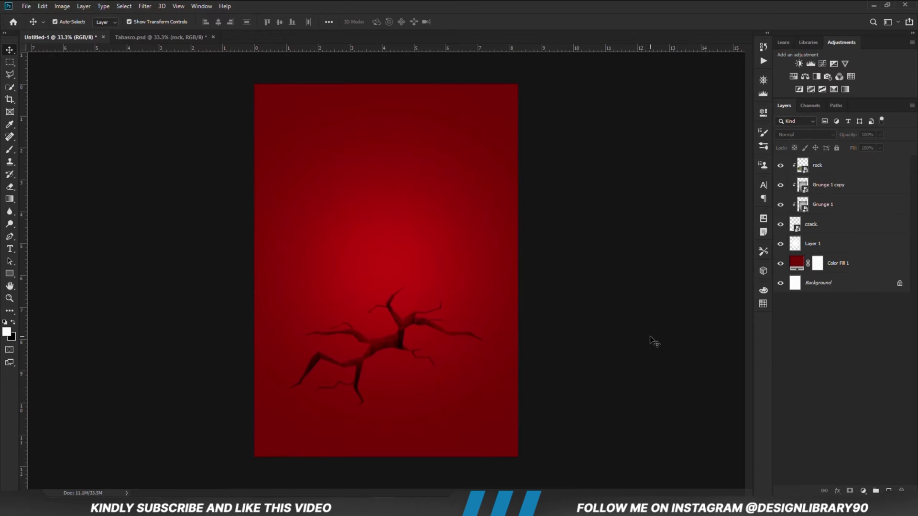
Add an Exposure adjustment layer above the rock with a gamma correction of 0.66 and compare the poster with and without it
click(862, 489)
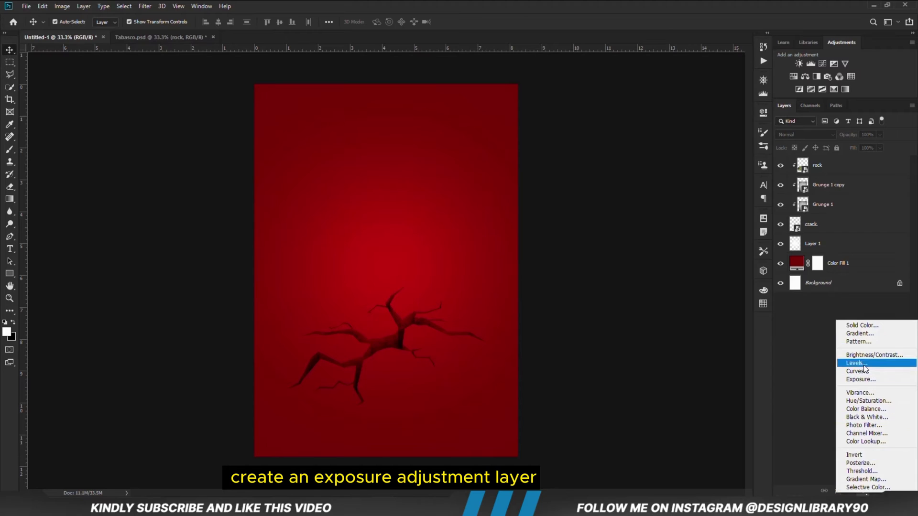
click(858, 380)
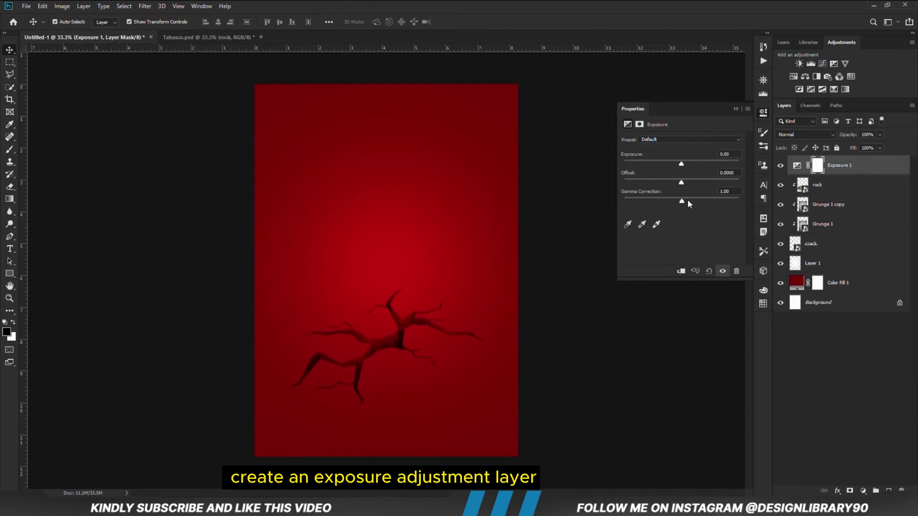
drag(687, 200, 695, 200)
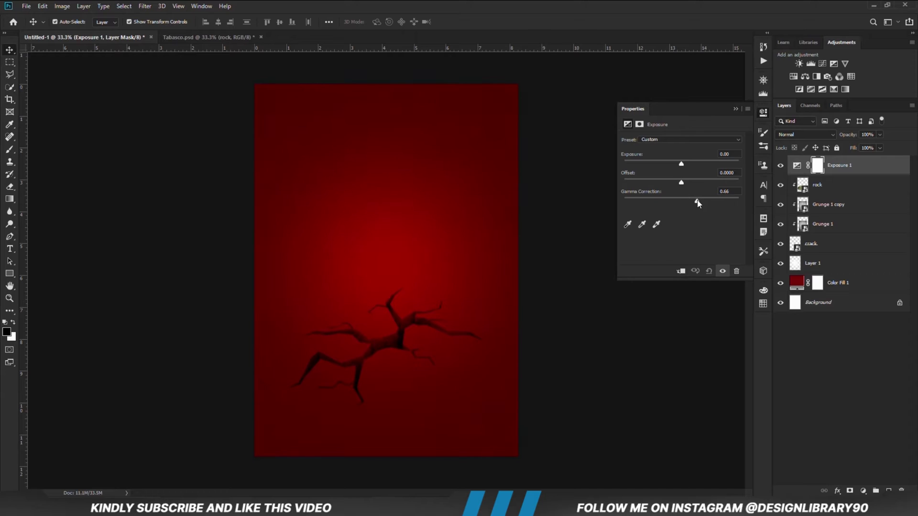
click(735, 109)
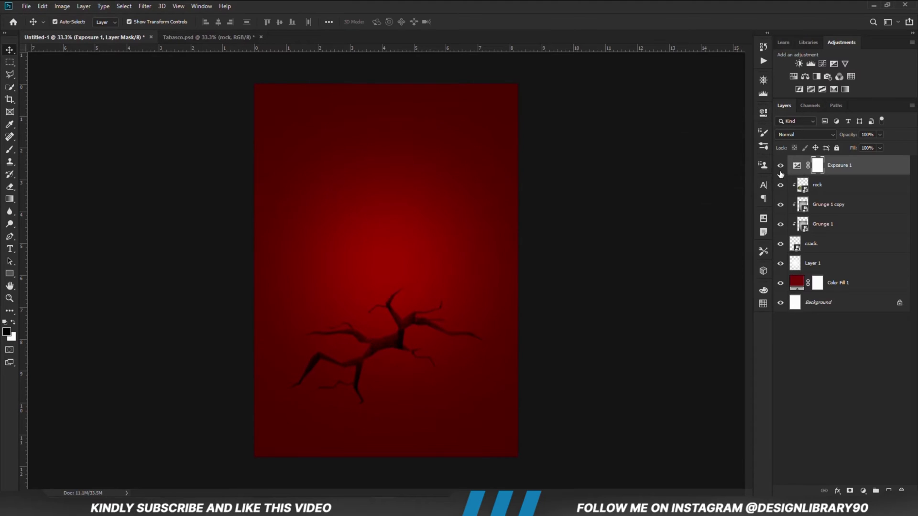
click(781, 167)
click(780, 168)
Mask the exposure effect out of the poster's centre with a soft black brush of about 2300 px at 100% opacity
mouse_move(11, 149)
mouse_down()
mouse_move(77, 153)
mouse_move(66, 154)
mouse_up()
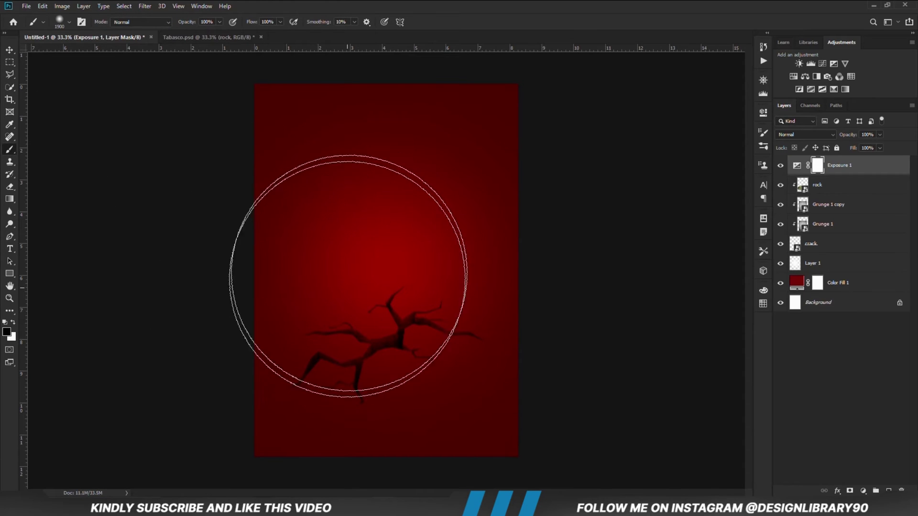
click(219, 21)
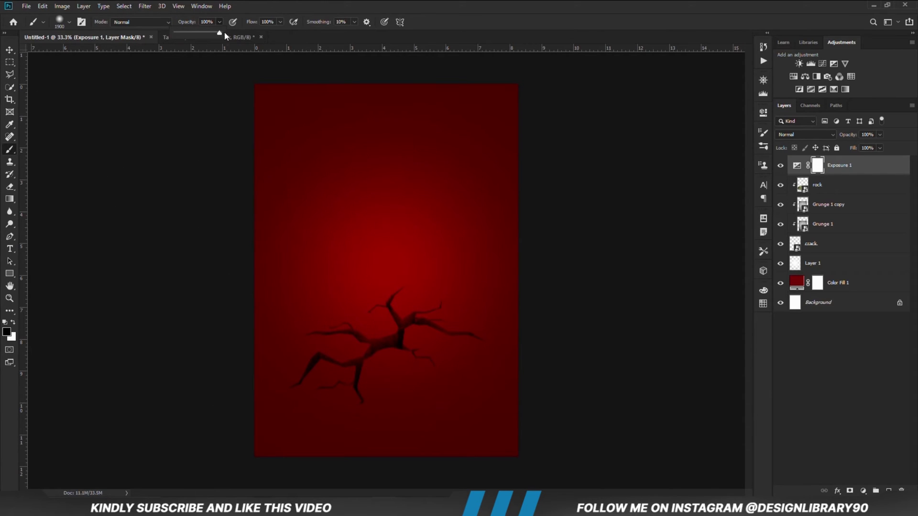
click(360, 36)
key(bracketright)
key(bracketright)
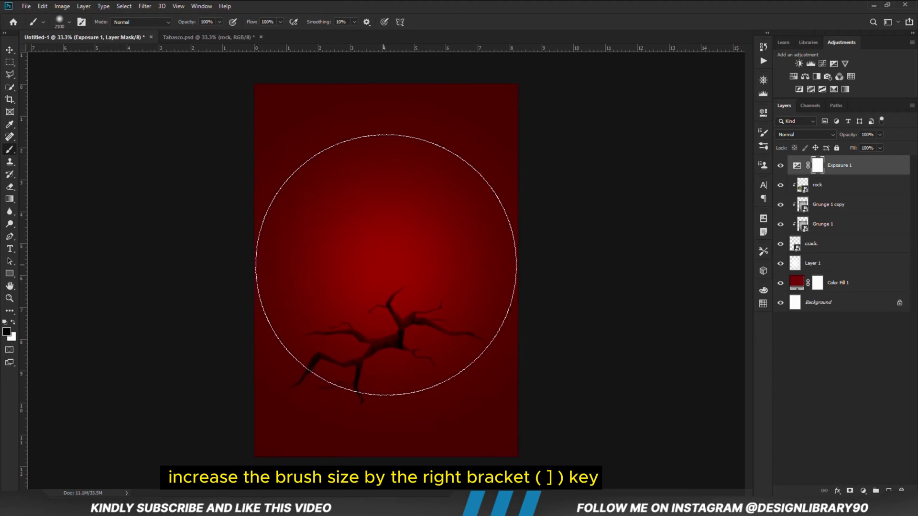
key(bracketright)
key(bracketright)
click(385, 269)
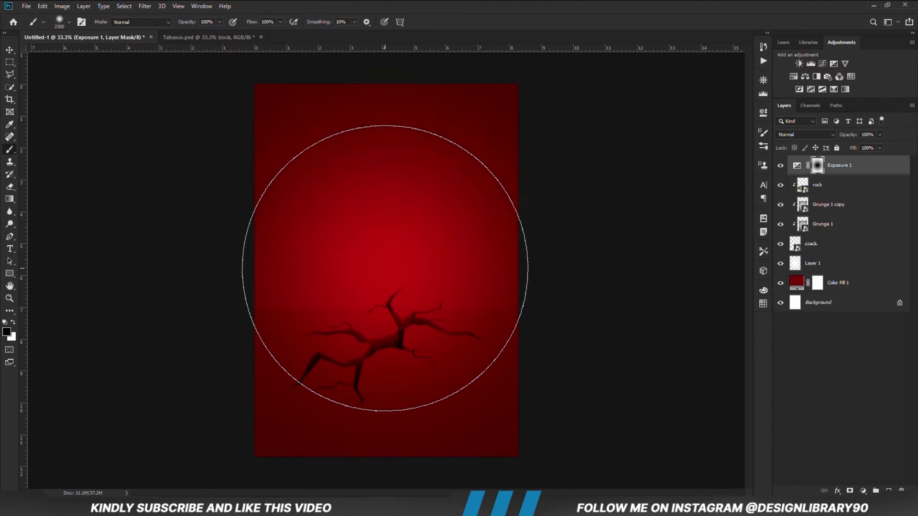
click(9, 49)
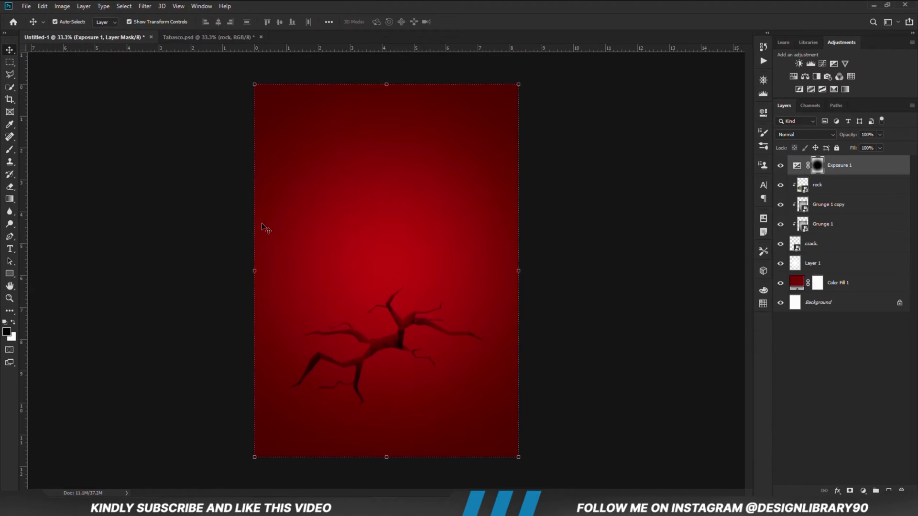
Set the Exposure adjustment layer's blend mode to Multiply to darken the poster's edges
click(798, 135)
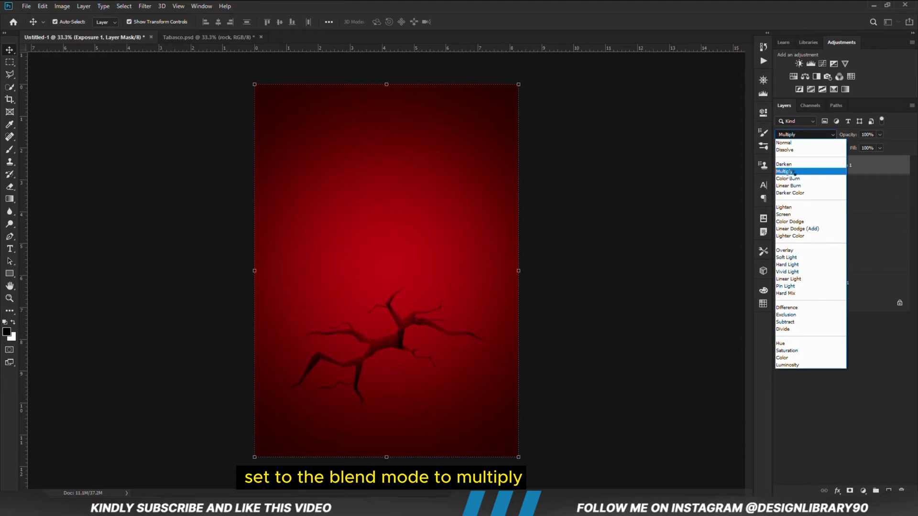
click(792, 172)
click(601, 332)
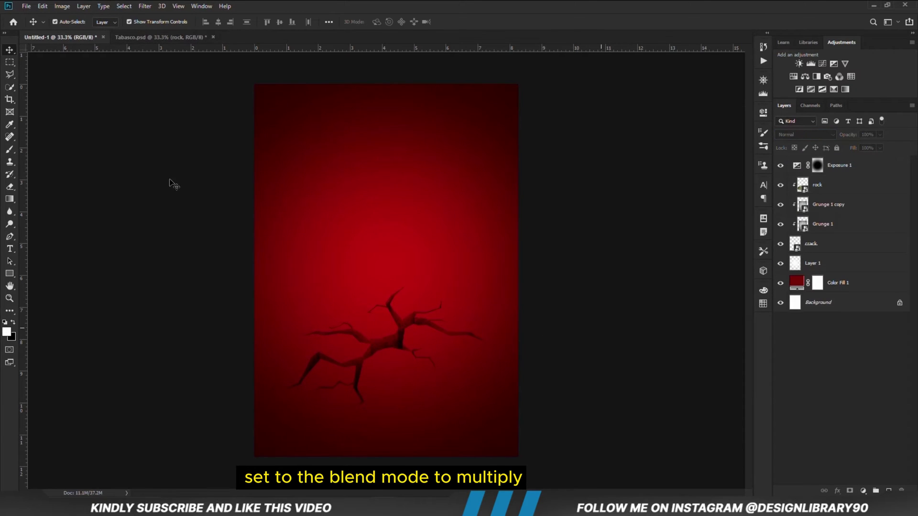
In Tabasco.psd, hide the rock layer, then show and select the 12333 chalkboard texture layer
click(144, 39)
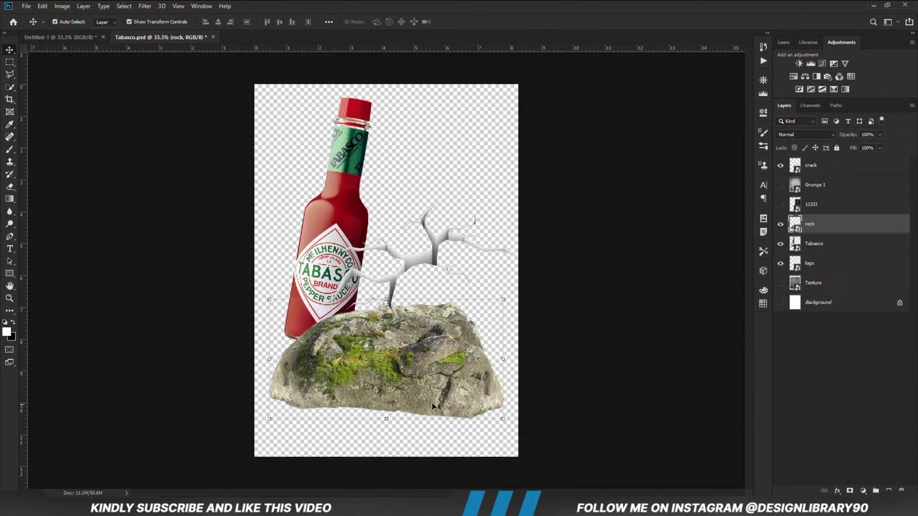
click(780, 224)
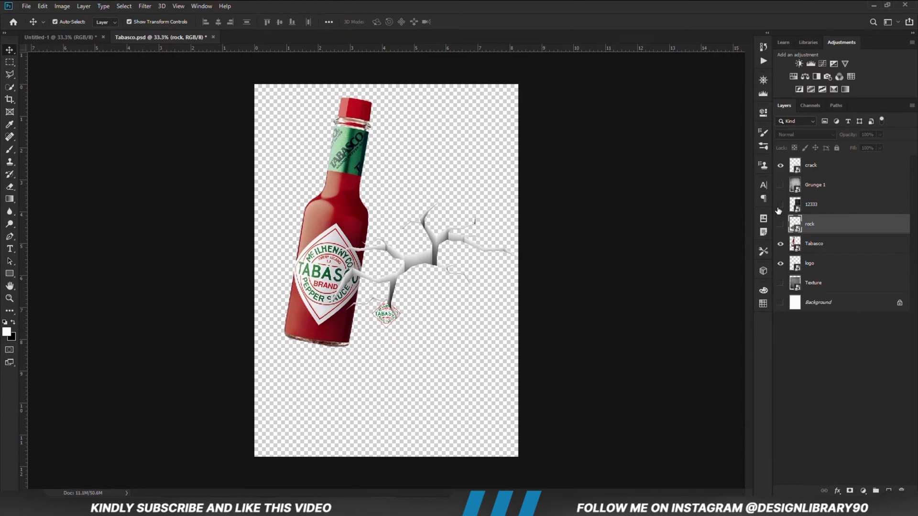
click(435, 177)
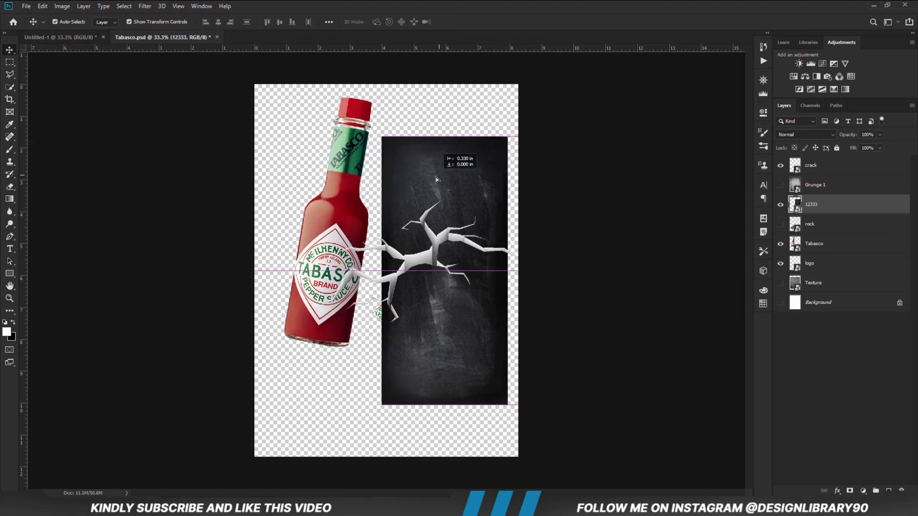
Copy the 12333 texture layer into the poster document above the Exposure adjustment layer
key(ctrl+c)
key(ctrl)
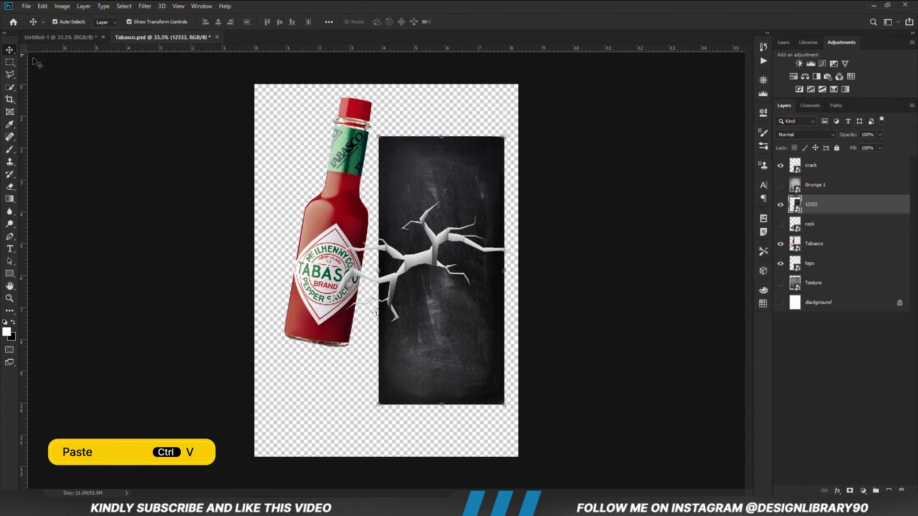
click(58, 38)
key(ctrl+v)
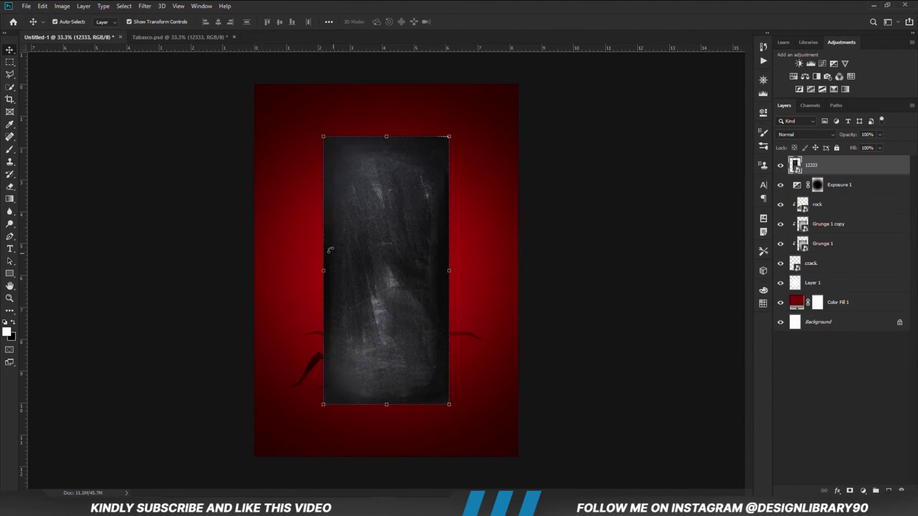
Scale the 12333 texture to about 294.5% so it covers the whole poster
key(ctrl+t)
drag(448, 271, 519, 270)
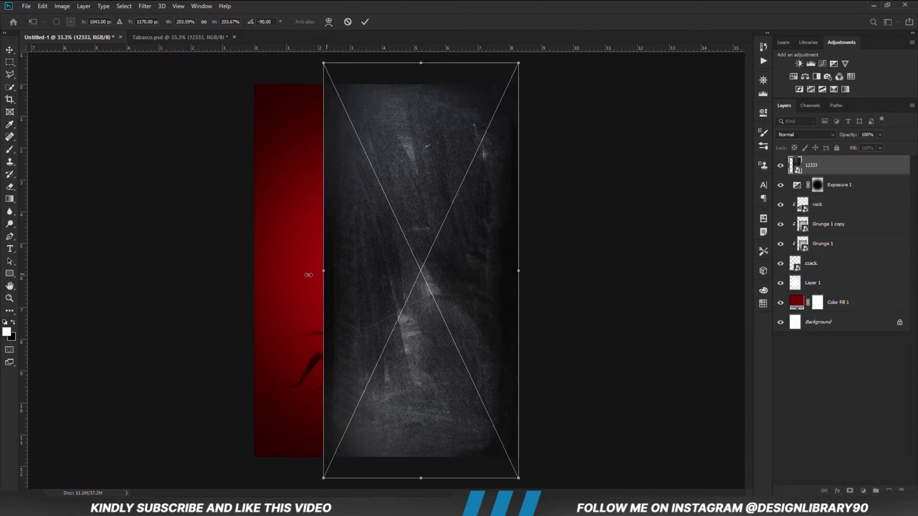
drag(308, 275, 246, 273)
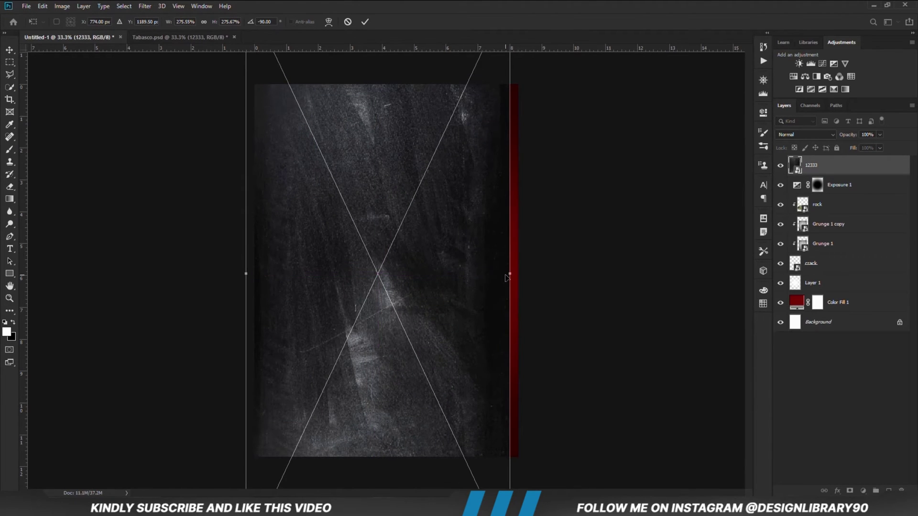
drag(506, 275, 528, 273)
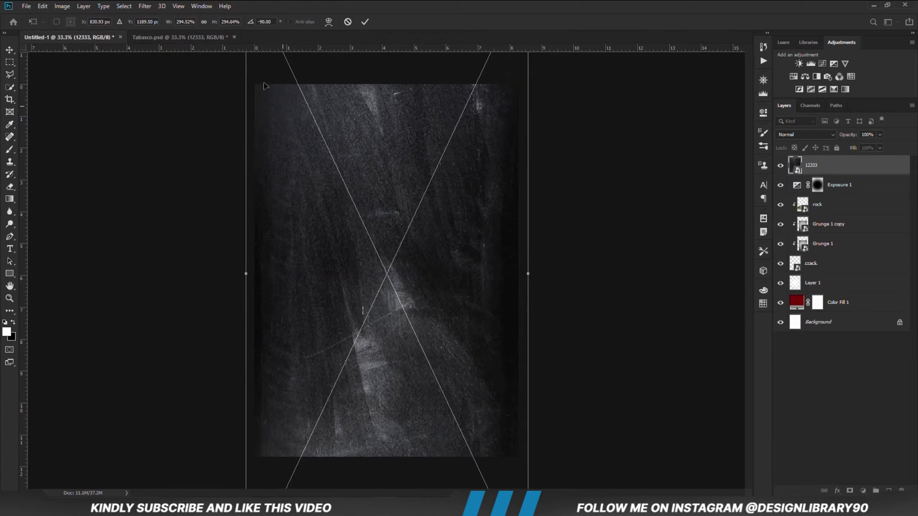
click(365, 22)
Set the 12333 texture layer's blend mode to Soft Light and its opacity to about 17%
click(802, 133)
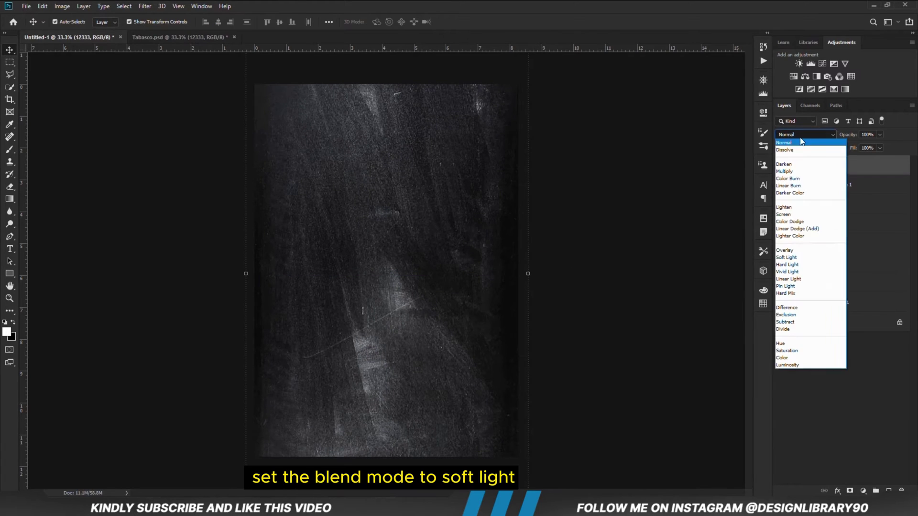
click(813, 257)
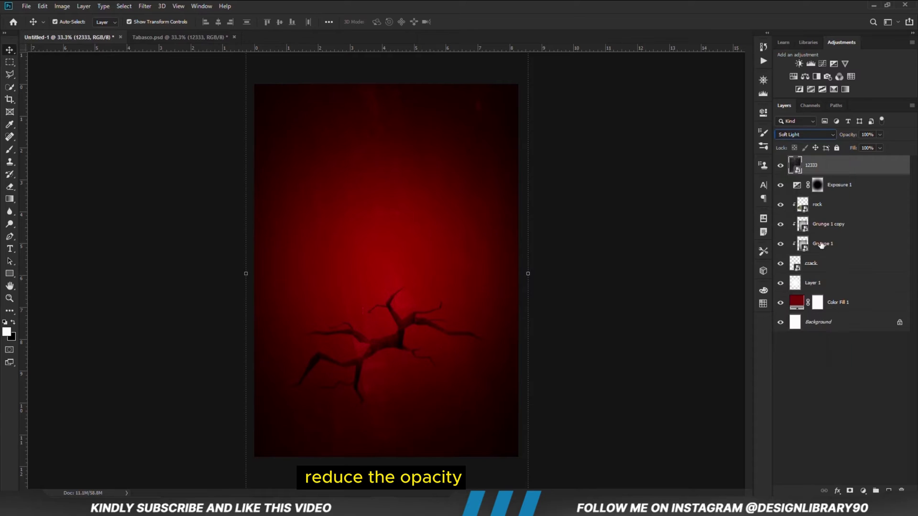
drag(882, 135, 842, 149)
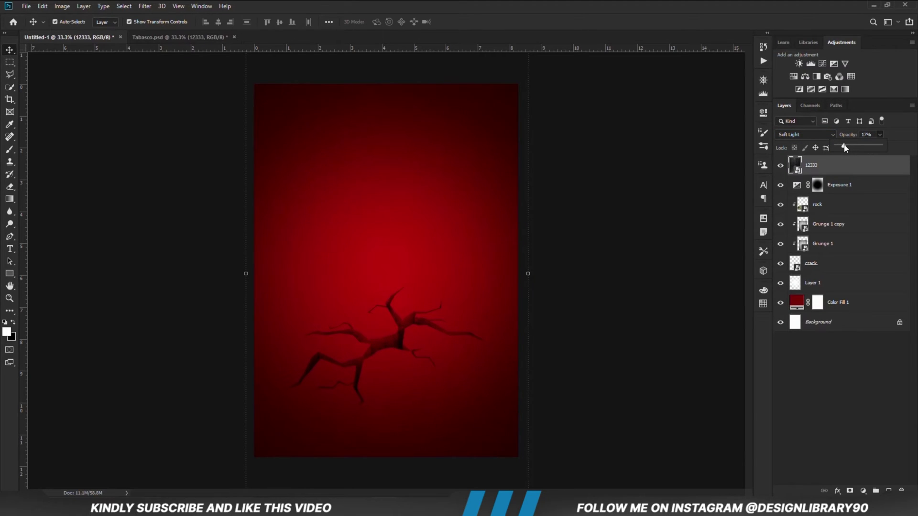
click(652, 266)
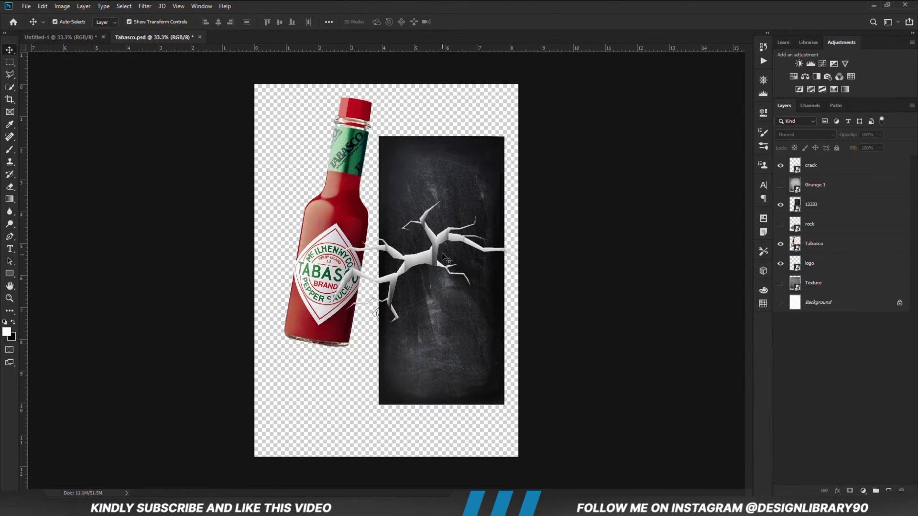
In Tabasco.psd, hide the crack layer and copy the Tabasco bottle into the poster document as the topmost layer
click(433, 263)
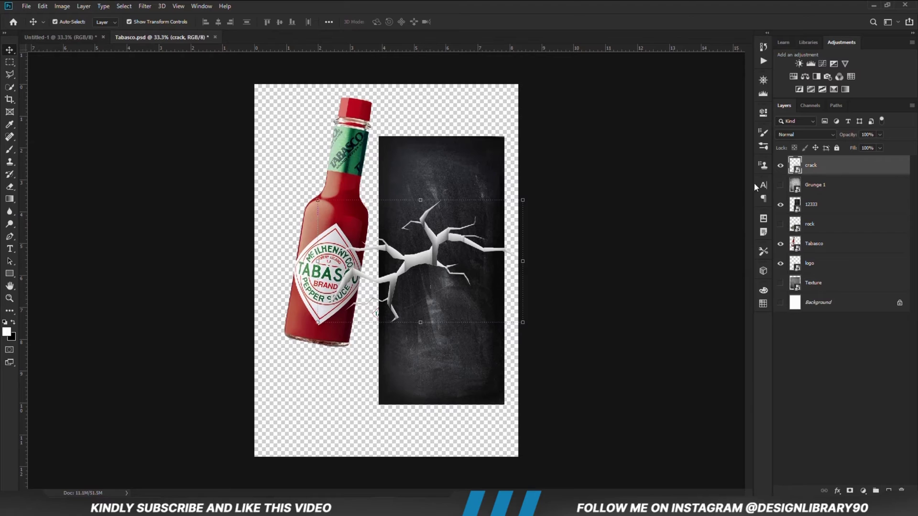
click(780, 166)
click(528, 298)
drag(348, 277, 330, 263)
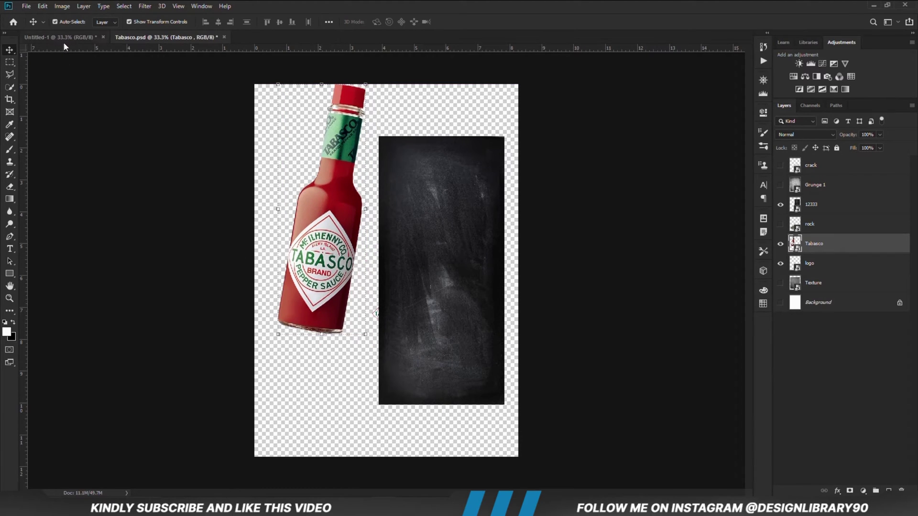
drag(64, 42, 330, 270)
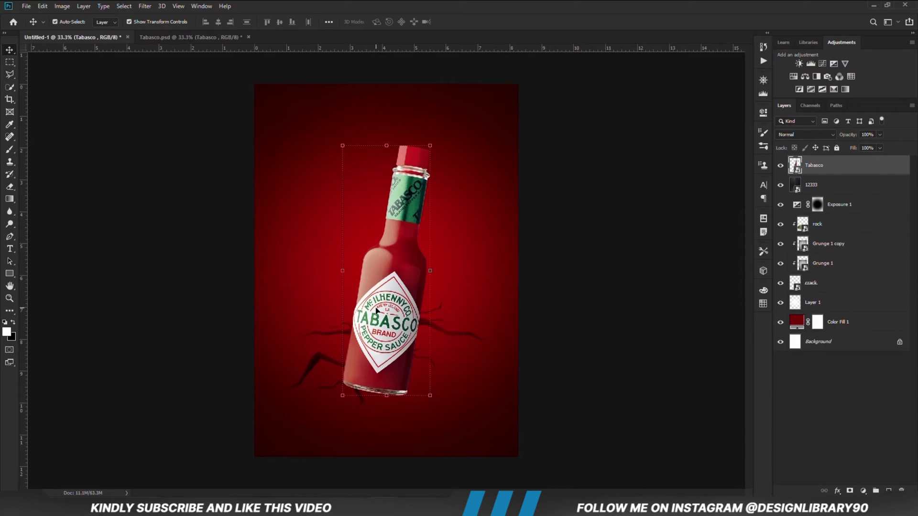
Move the Tabasco bottle to the poster's upper-left area and convert its layer to a smart object
key(Left)
key(Left)
key(Left)
key(Left)
key(Left)
key(Left)
key(Left)
key(Left)
key(Left)
key(Left)
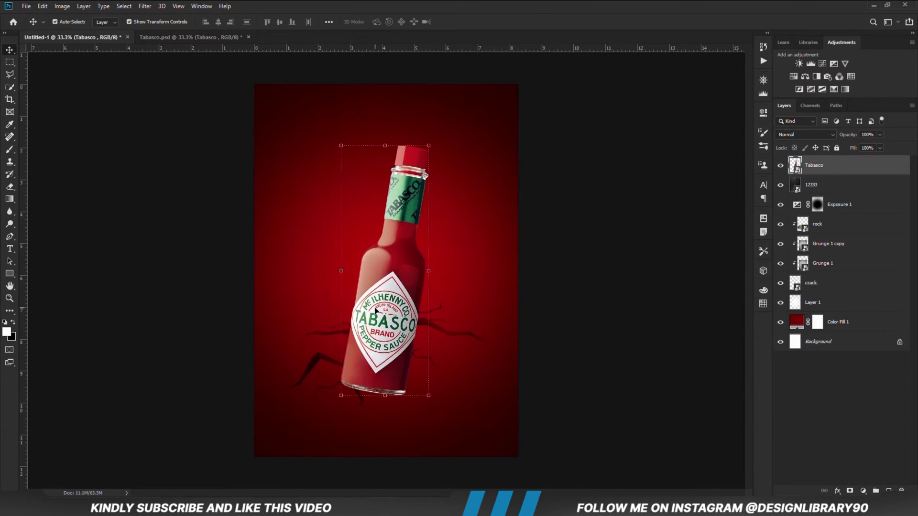
drag(375, 319, 306, 264)
right_click(815, 165)
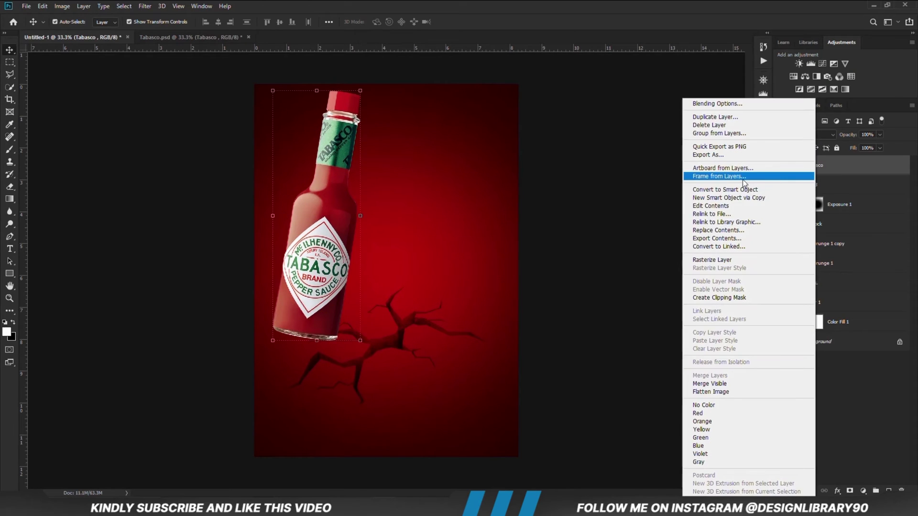
click(718, 191)
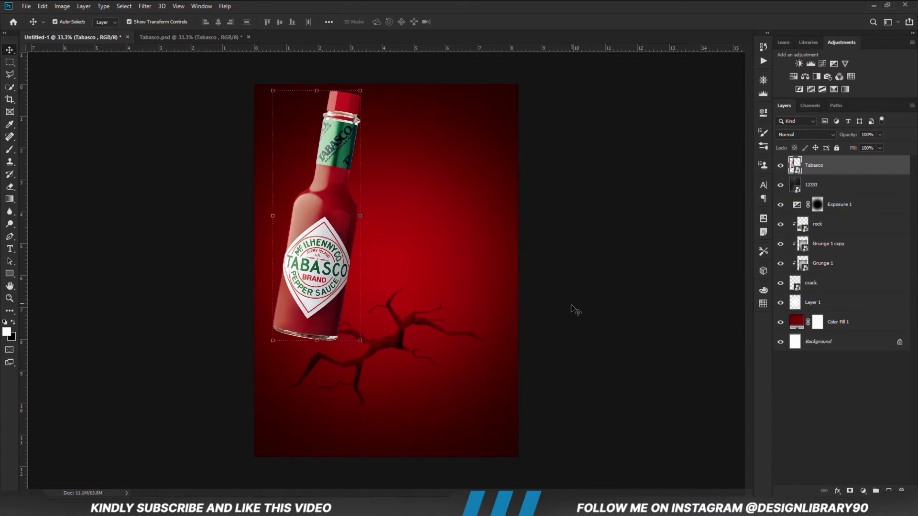
Position the Tabasco bottle over the cracks, slightly left of the poster's vertical centre line
drag(311, 258, 400, 345)
key(ctrl+plus)
drag(407, 381, 376, 351)
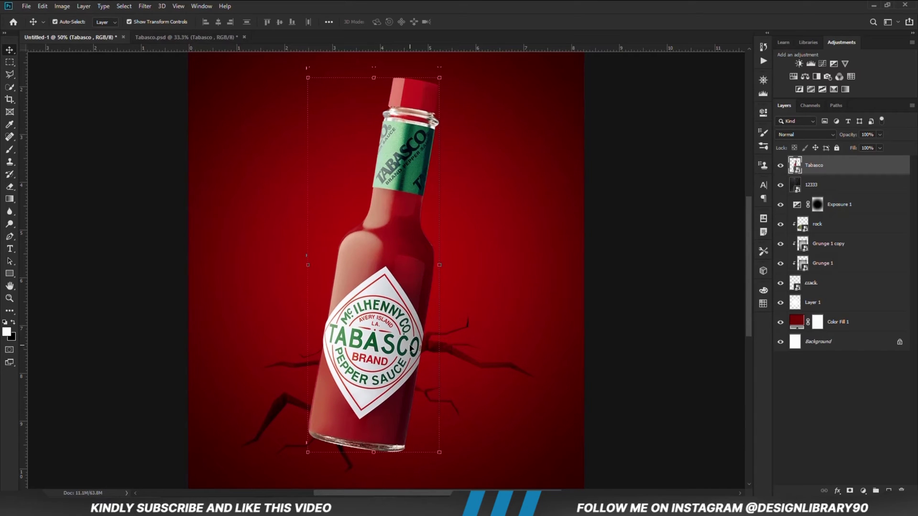
Nudge the Tabasco bottle slightly left, making it translucent to check it against the cracks and restoring its opacity to 100%
key(ctrl+0)
drag(378, 343, 381, 336)
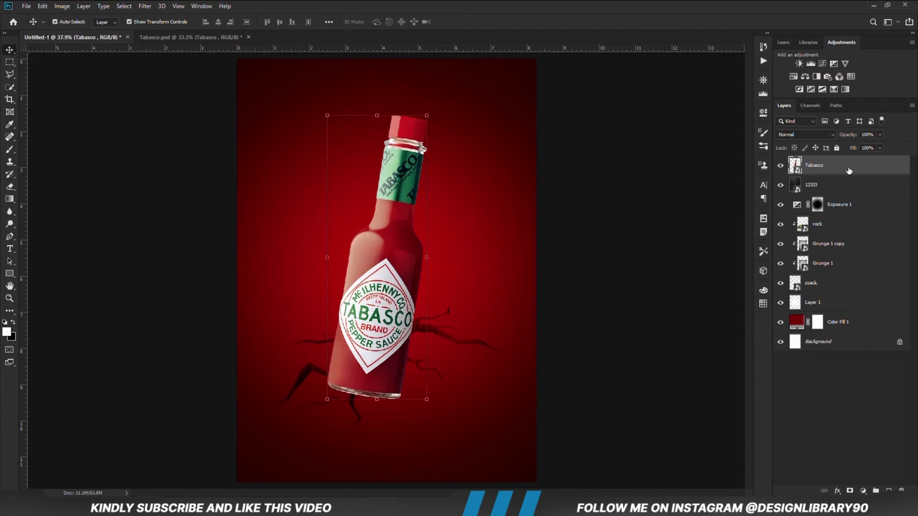
drag(853, 148, 849, 148)
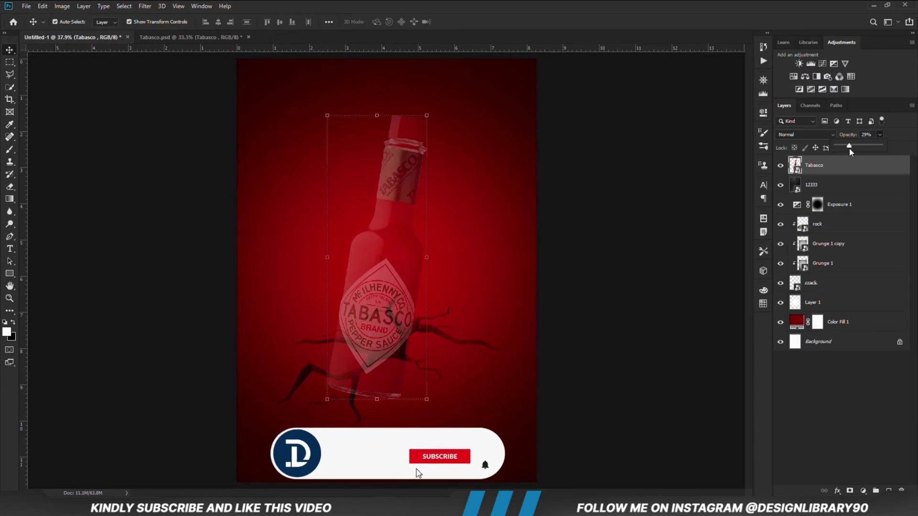
drag(873, 147, 889, 147)
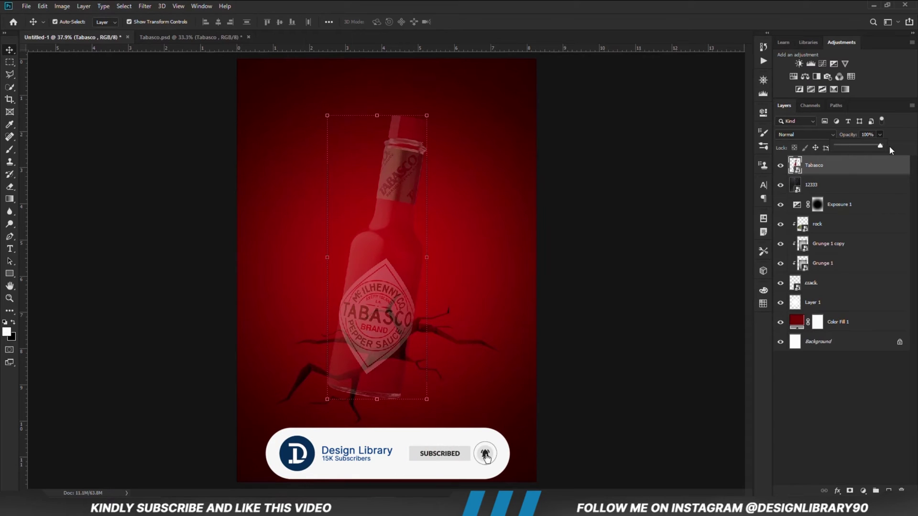
click(402, 319)
drag(408, 319, 405, 320)
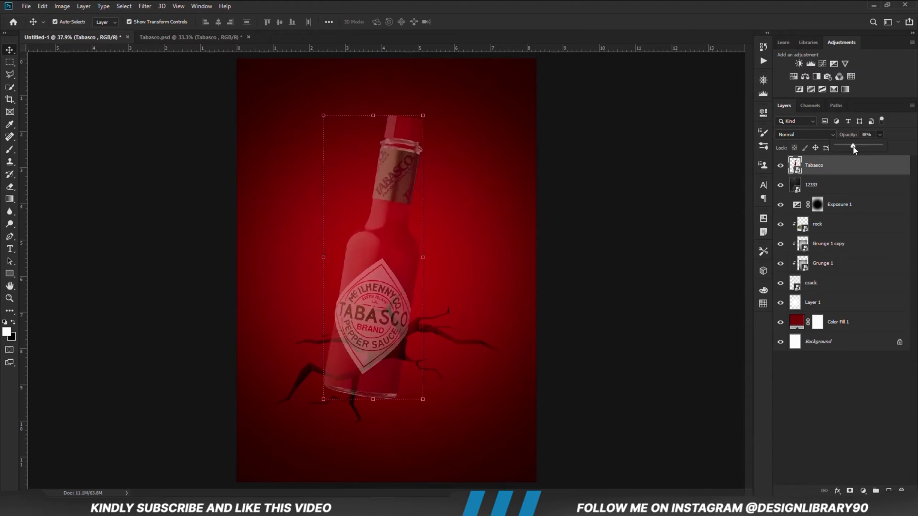
drag(854, 149, 894, 147)
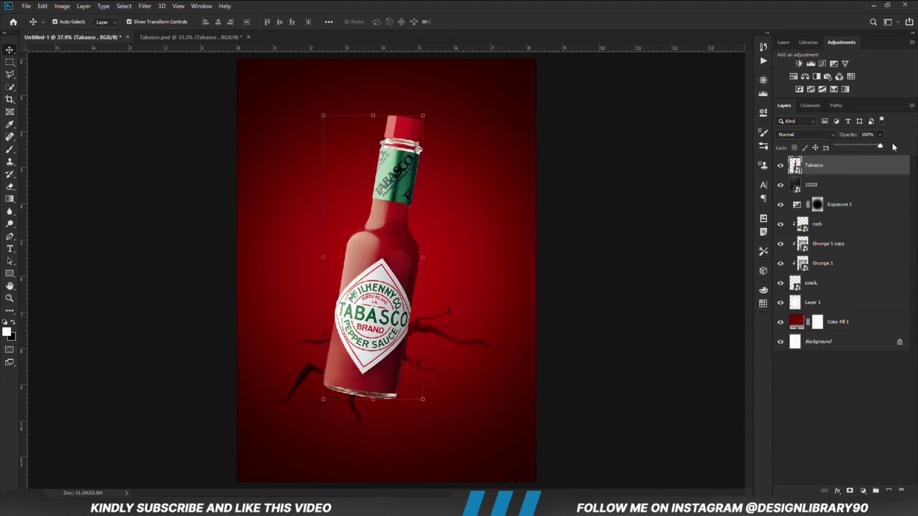
click(631, 324)
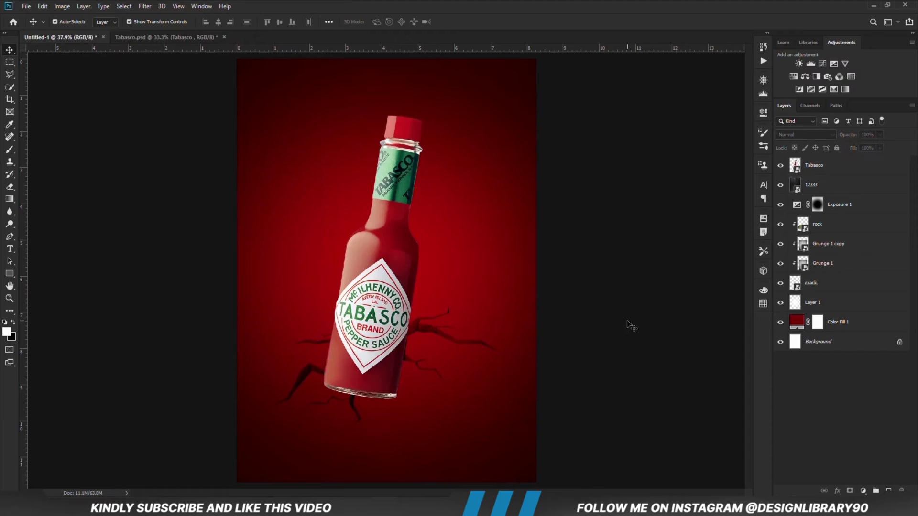
In Tabasco.psd, hide the 12333 layer and copy the small logo into the poster's lower-right corner as the topmost layer
click(159, 39)
click(468, 349)
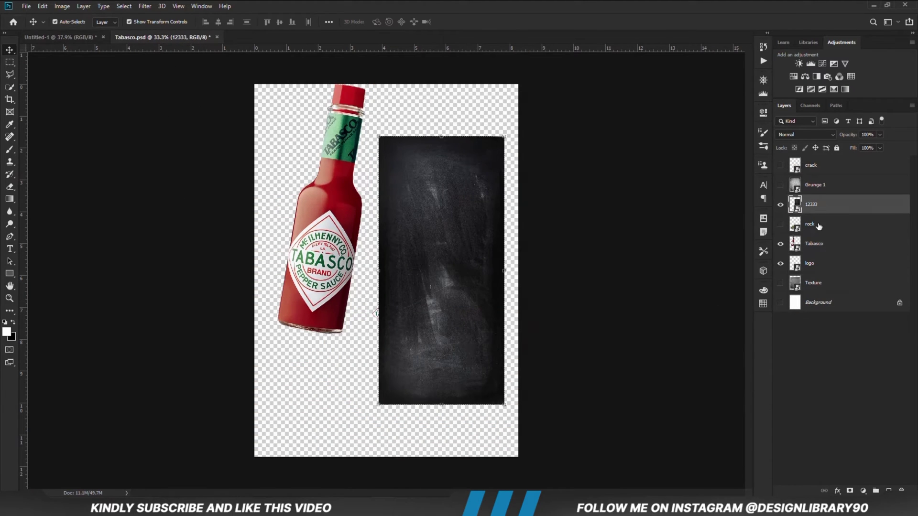
click(780, 204)
click(386, 314)
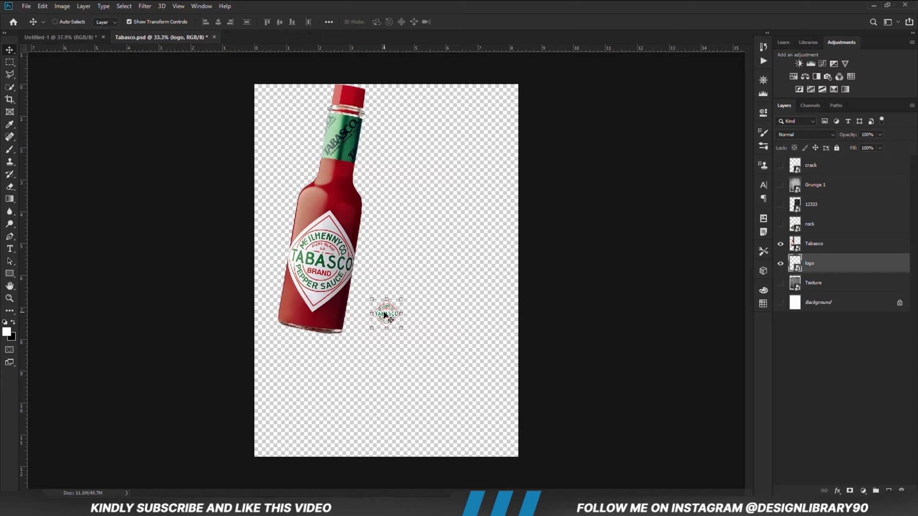
drag(56, 175, 154, 216)
drag(389, 271, 497, 440)
click(585, 430)
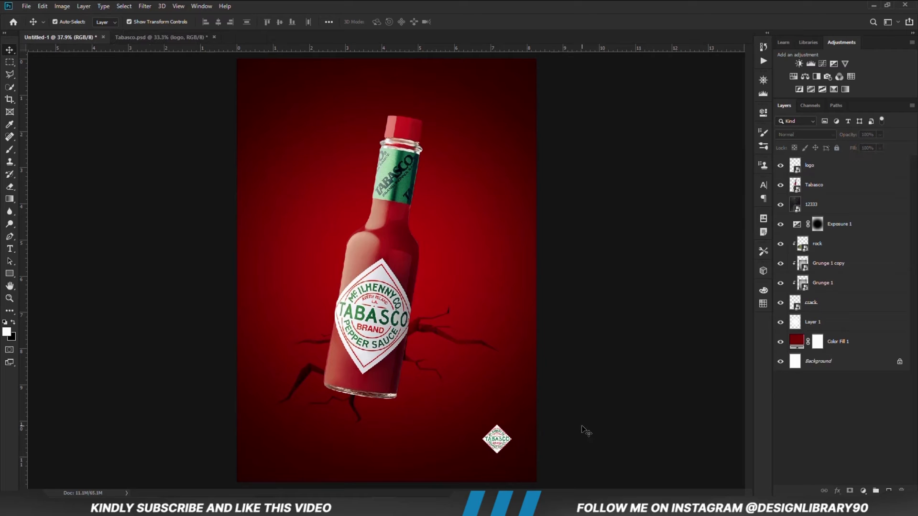
Add a Curves adjustment layer on top with a gentle S-curve and set its opacity to about 65%
click(863, 490)
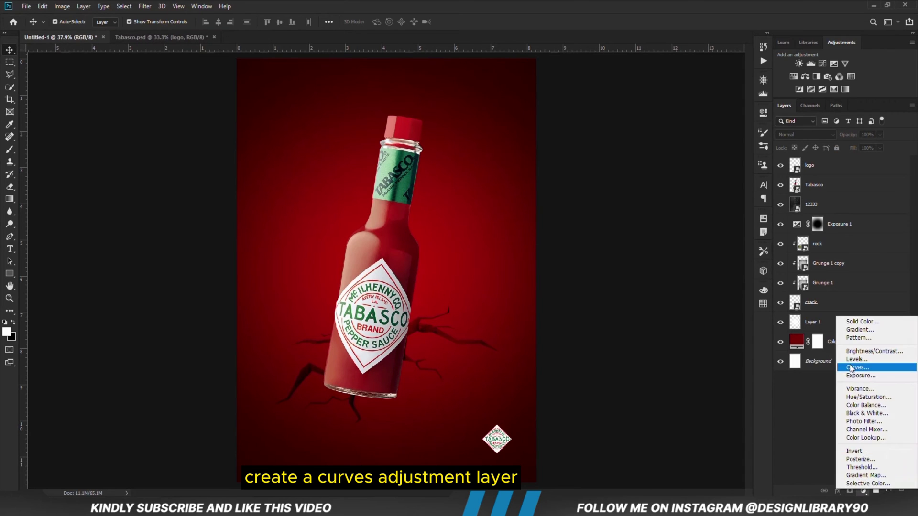
click(849, 364)
drag(669, 233, 669, 238)
drag(697, 198, 706, 194)
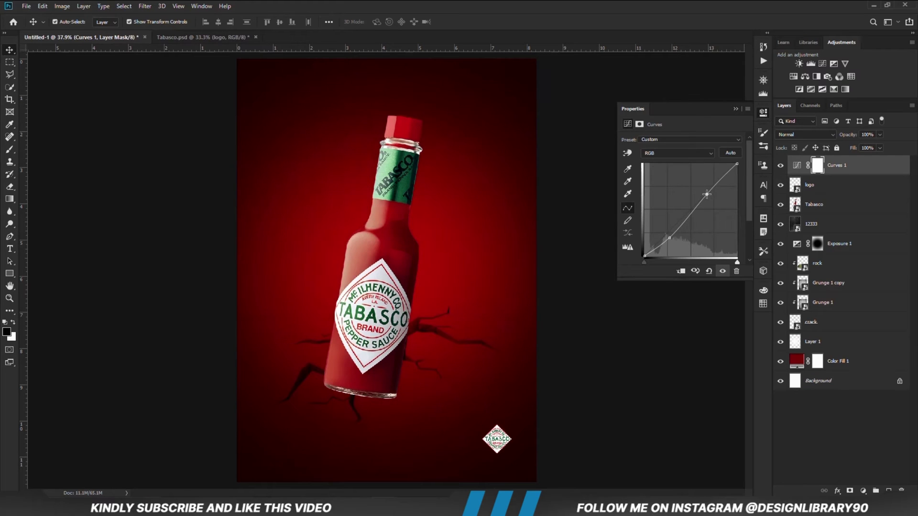
click(722, 272)
click(722, 272)
click(735, 109)
drag(870, 146, 867, 146)
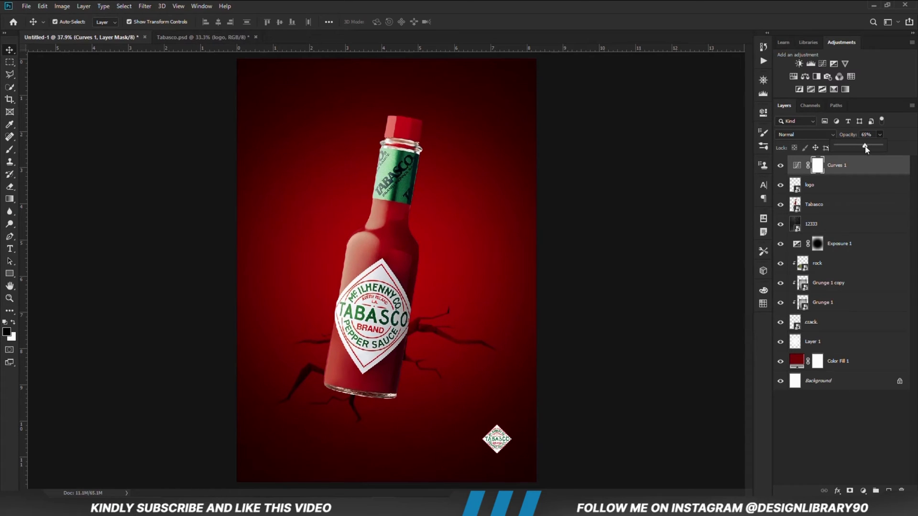
click(626, 243)
Lower the Tabasco bottle layer's opacity to 28% and add a layer mask to it
key(ctrl+plus)
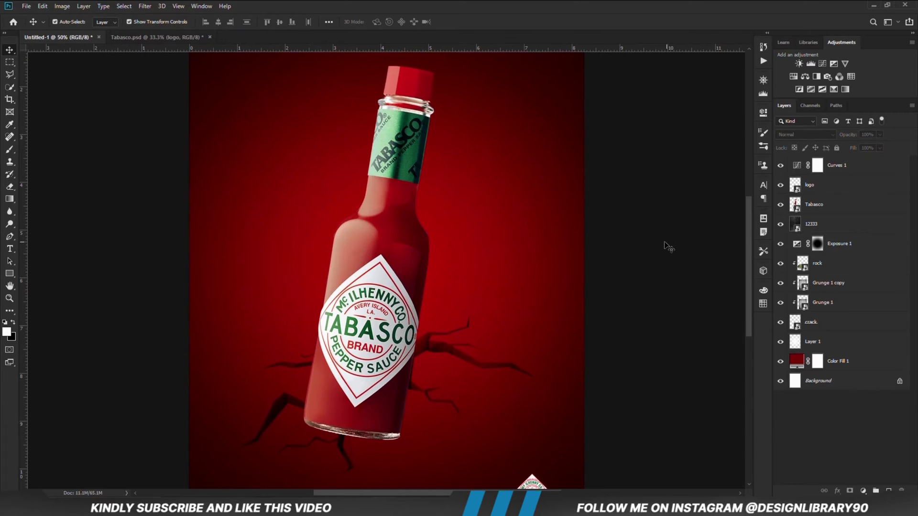
click(363, 400)
key(ctrl+plus)
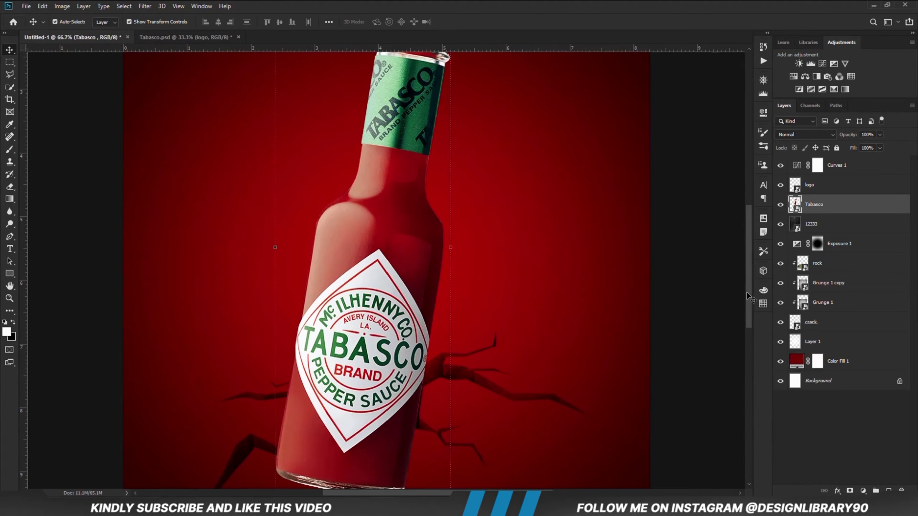
drag(747, 292, 749, 314)
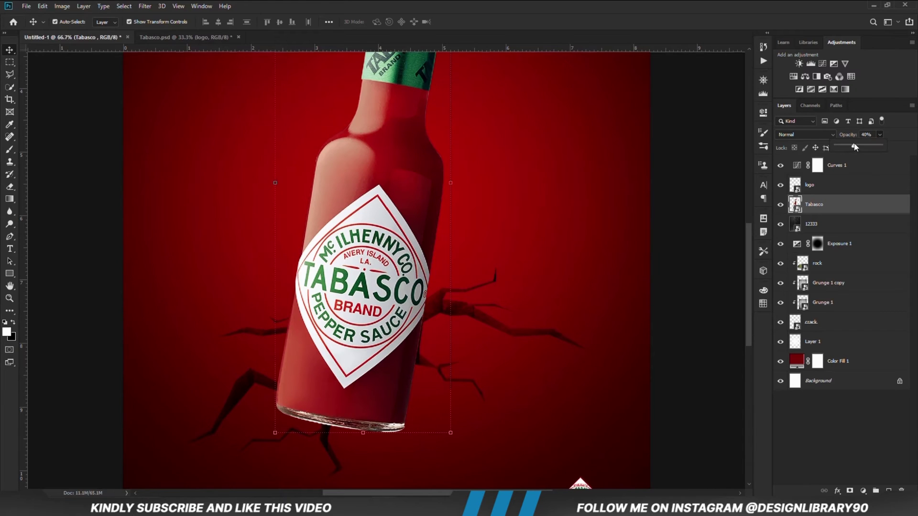
drag(855, 147, 849, 148)
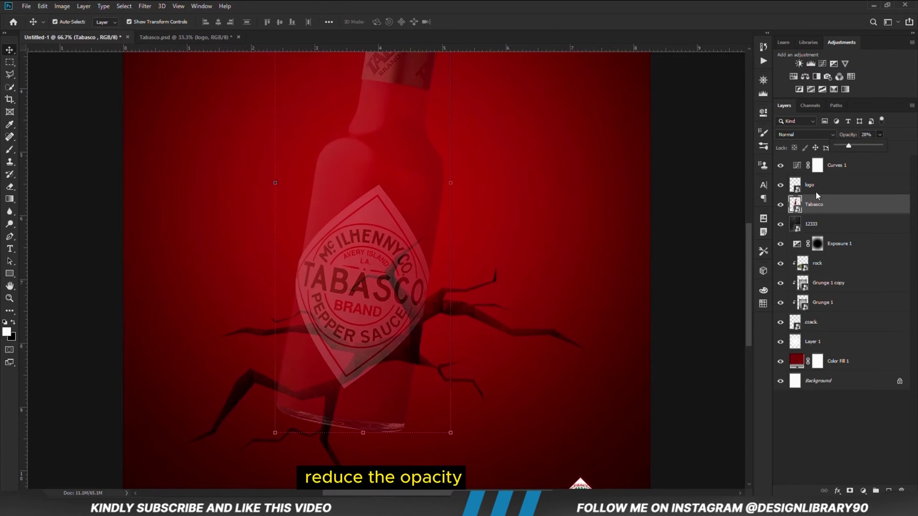
click(666, 309)
click(819, 205)
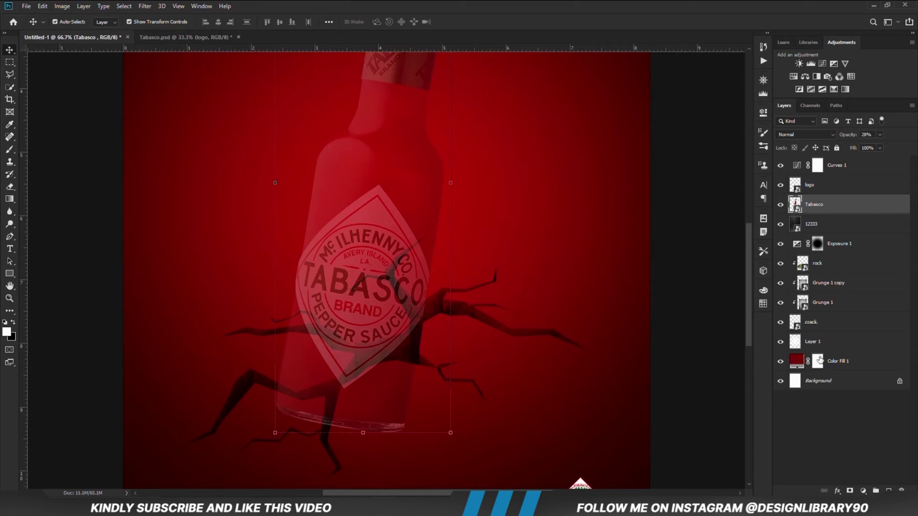
click(849, 492)
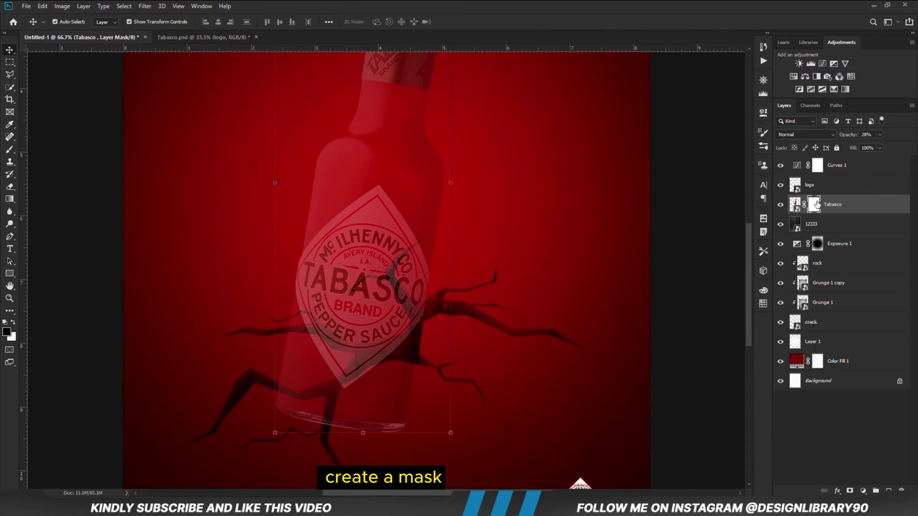
Outline the bottle's base below the crack edges with the Polygonal Lasso, following the cracks across the label's lower tip
right_click(10, 74)
click(62, 82)
click(286, 331)
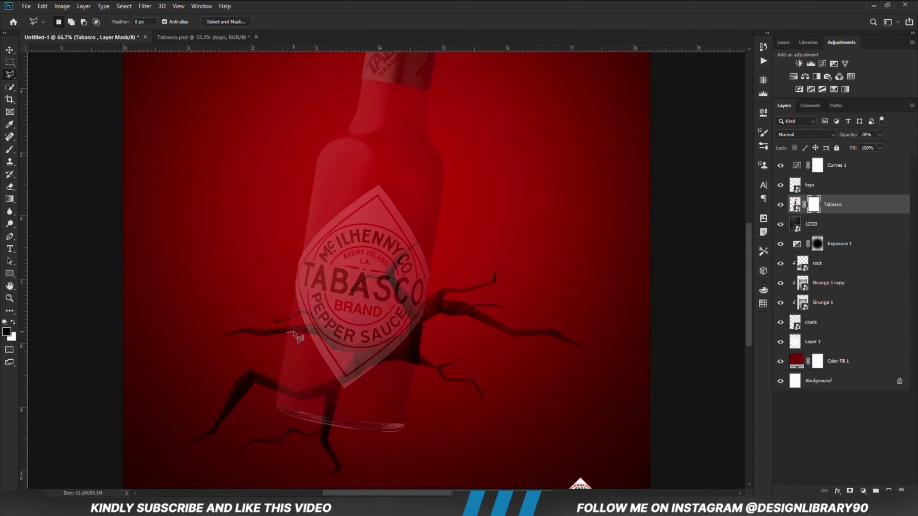
click(320, 336)
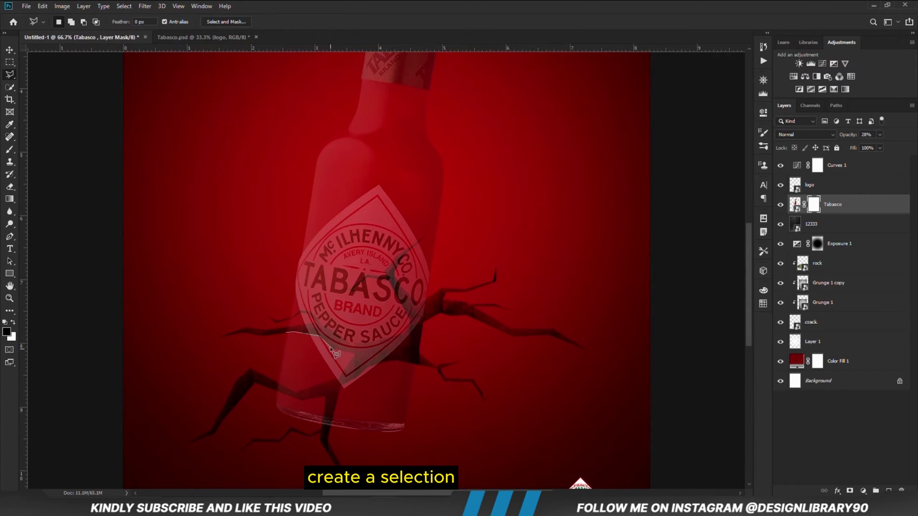
click(331, 348)
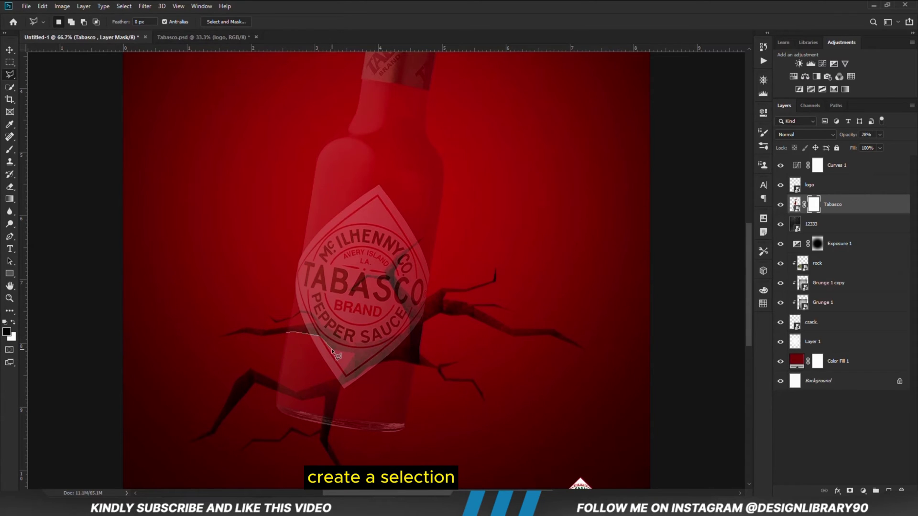
click(337, 379)
click(343, 384)
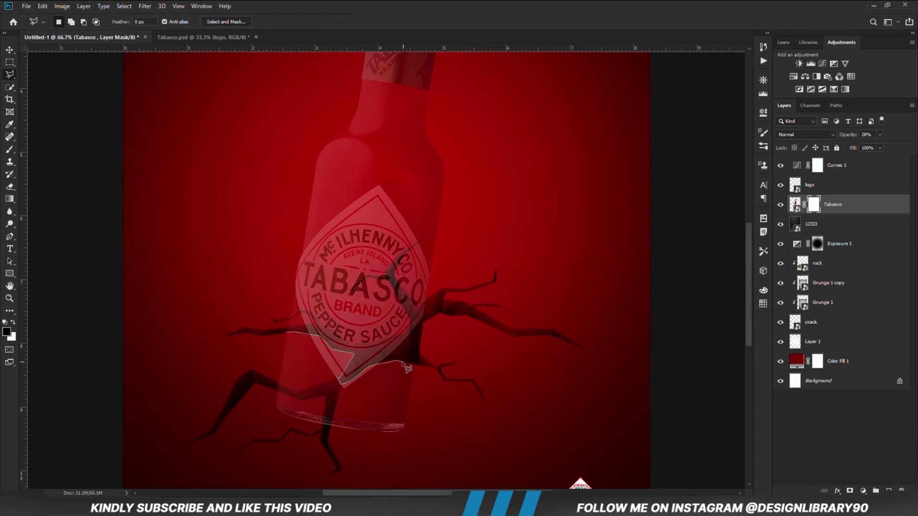
click(421, 368)
click(424, 408)
click(388, 461)
click(306, 463)
click(233, 425)
click(258, 341)
click(286, 332)
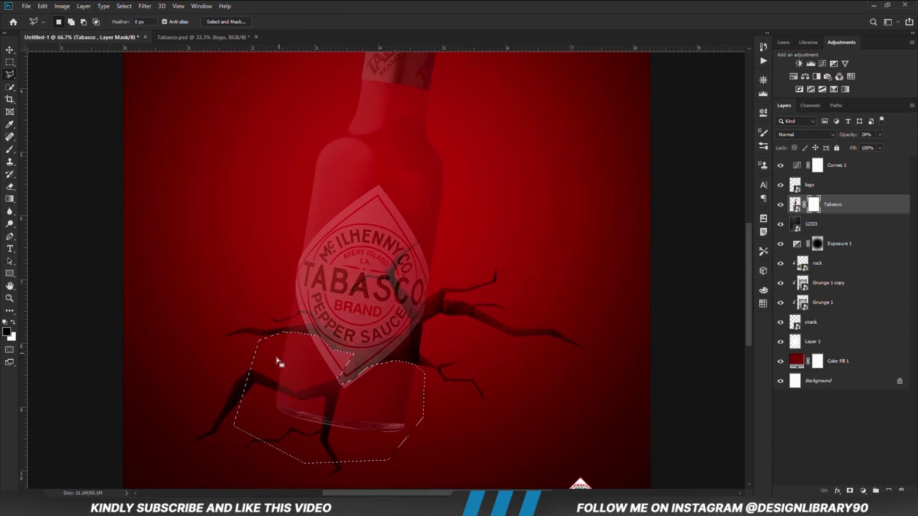
Fill the selected area of the Tabasco mask with the black foreground color to hide the bottle's base, and deselect
right_click(298, 385)
click(317, 332)
click(332, 84)
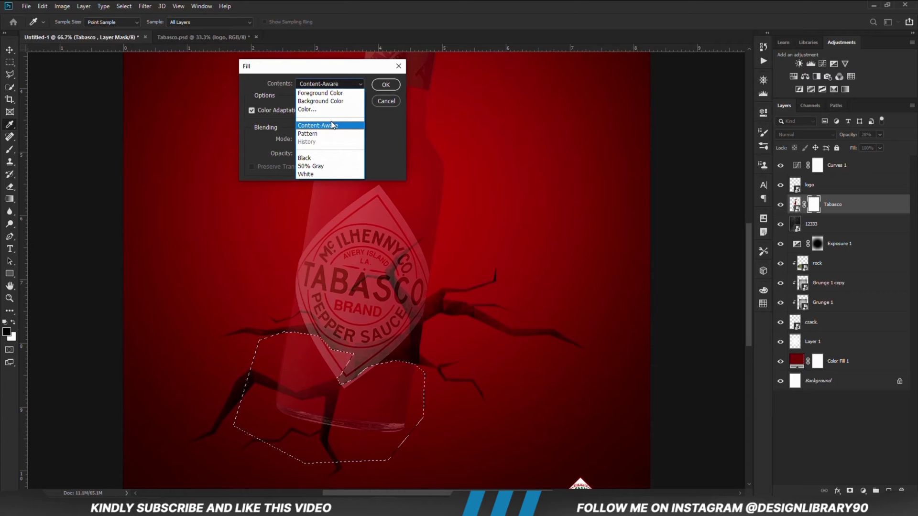
click(319, 93)
click(396, 140)
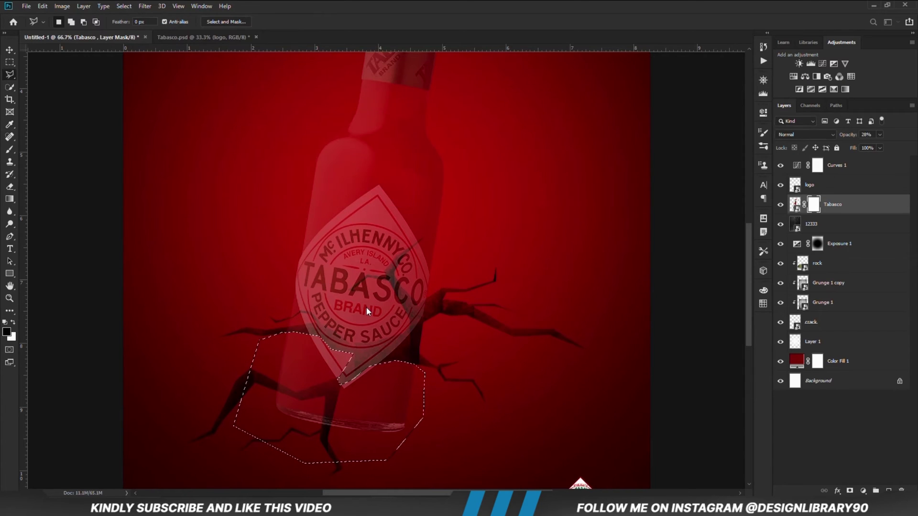
key(ctrl+d)
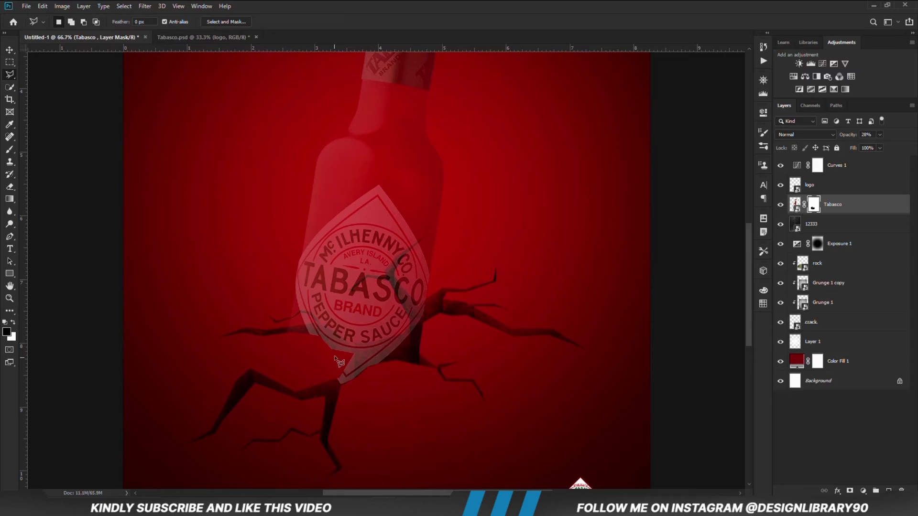
Lasso the leftover piece at the left of the label's bottom tip, fill it with black on the mask, and deselect
click(354, 395)
click(328, 397)
click(328, 371)
click(351, 354)
right_click(333, 392)
click(358, 330)
click(398, 139)
key(ctrl+d)
Touch up the mask at the label's lower-left edge in white with a small hard round brush, reducing its size to about 15 px
right_click(9, 150)
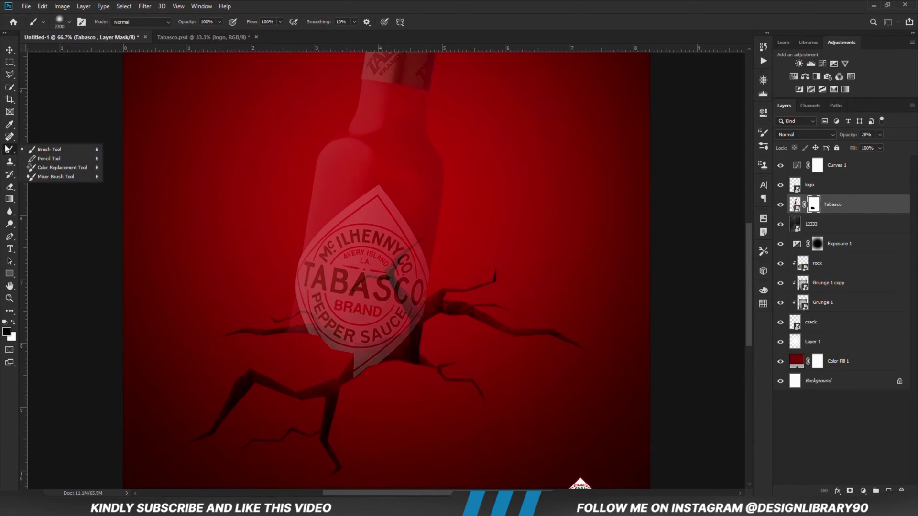
click(47, 148)
right_click(278, 253)
drag(387, 277, 345, 277)
key(Return)
right_click(333, 259)
text(80)
key(Return)
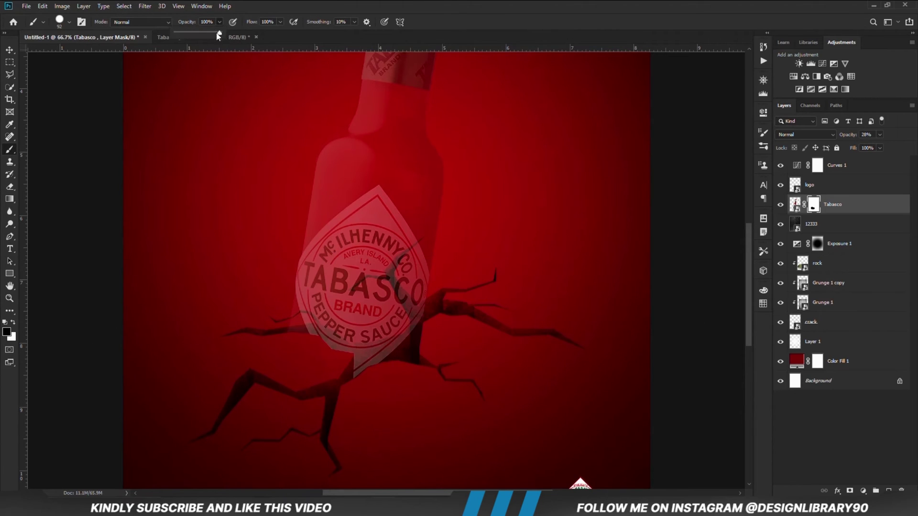
key(ctrl+plus)
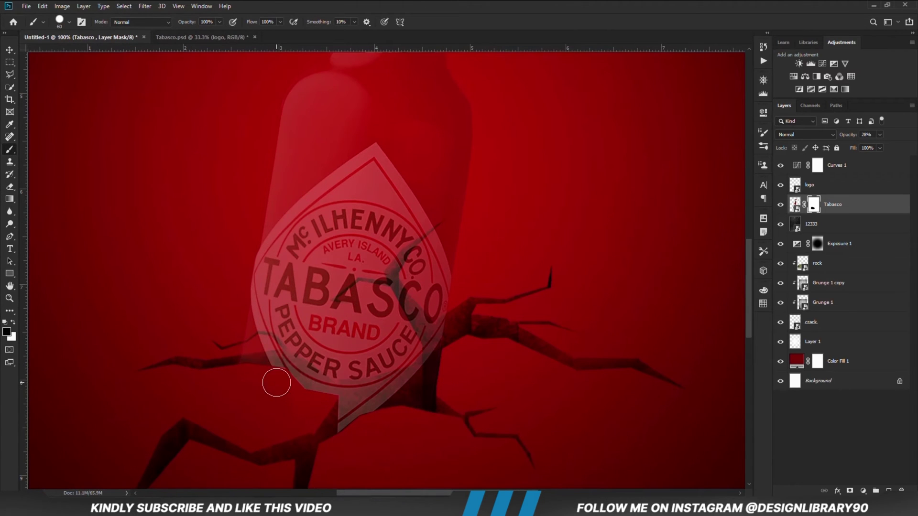
key(bracketleft)
key(bracketleft)
key(x)
drag(311, 375, 313, 375)
key(x)
key(x)
key(bracketleft)
key(bracketleft)
key(bracketleft)
key(bracketleft)
Lasso a thin sliver along the label's bottom tip, fill it with white on the mask to restore that edge, and deselect
key(l)
click(339, 432)
click(358, 416)
click(372, 413)
click(379, 406)
click(368, 398)
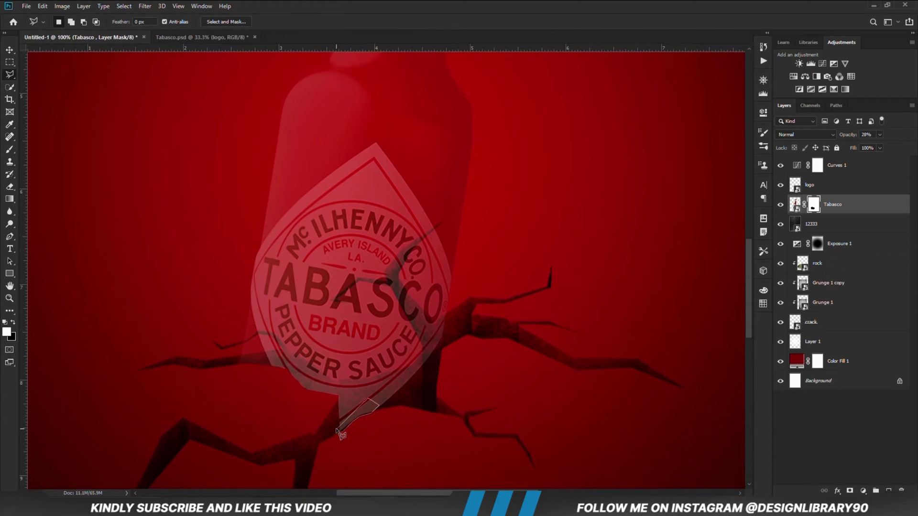
click(338, 432)
key(alt+Delete)
key(ctrl+d)
key(b)
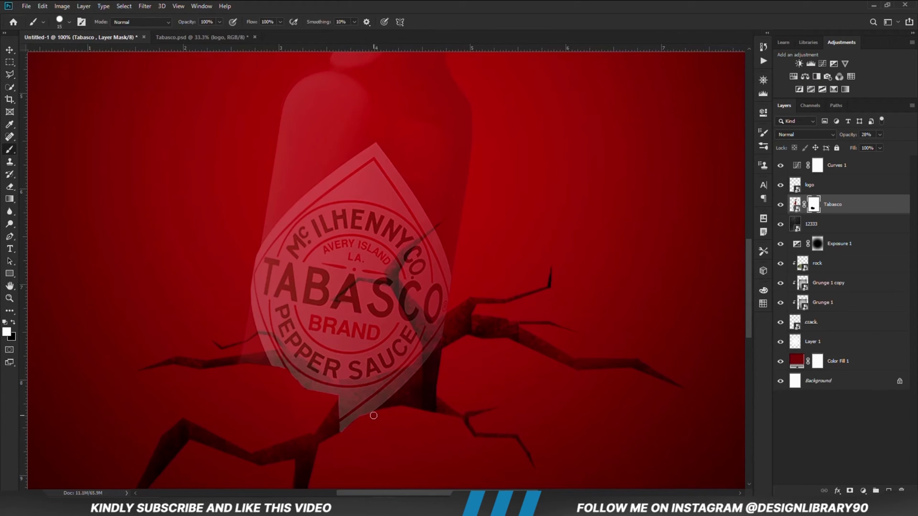
key(x)
key(bracketright)
key(bracketright)
key(bracketright)
key(bracketright)
Return the Tabasco bottle layer's opacity to 100%
key(ctrl+0)
key(v)
key(x)
click(141, 185)
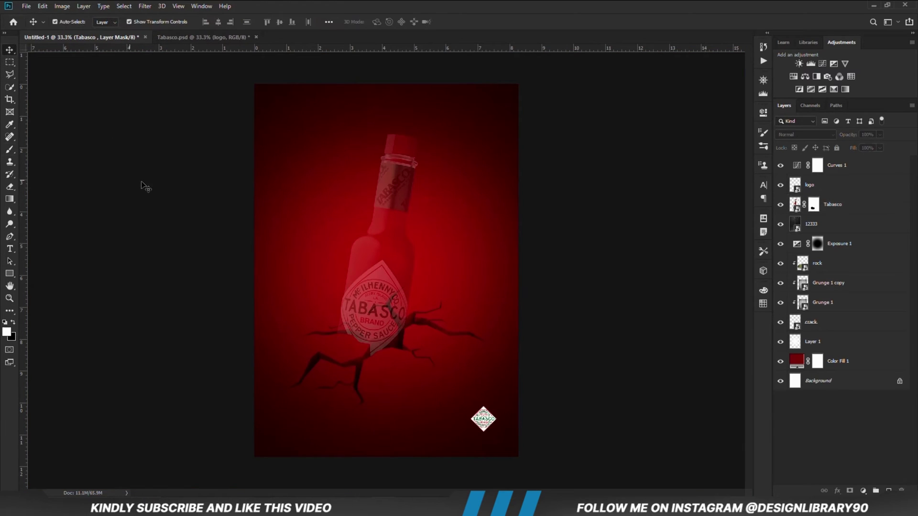
click(389, 169)
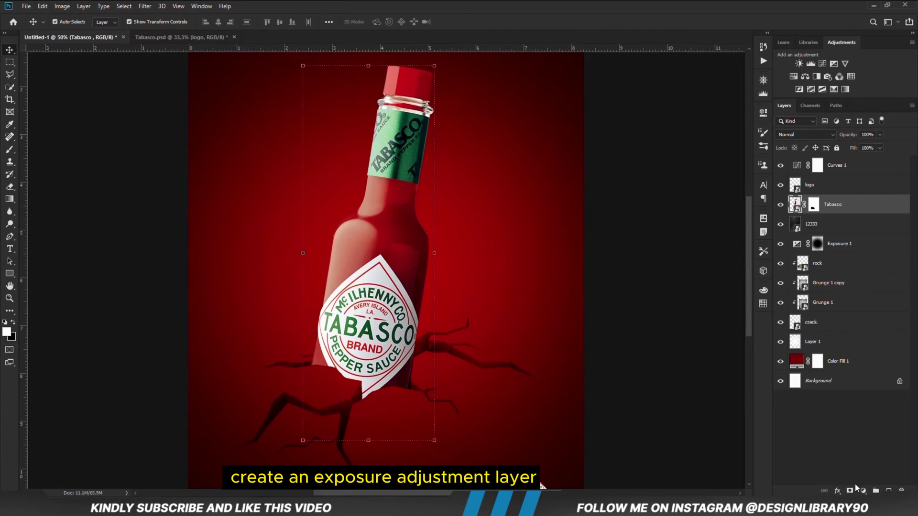
Add an Exposure adjustment layer directly above the Tabasco bottle and clip it to that layer
click(863, 491)
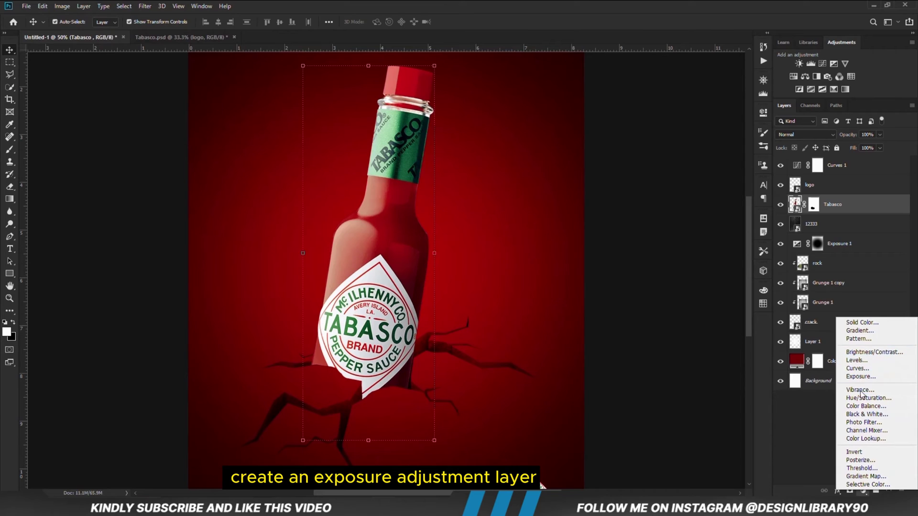
click(861, 376)
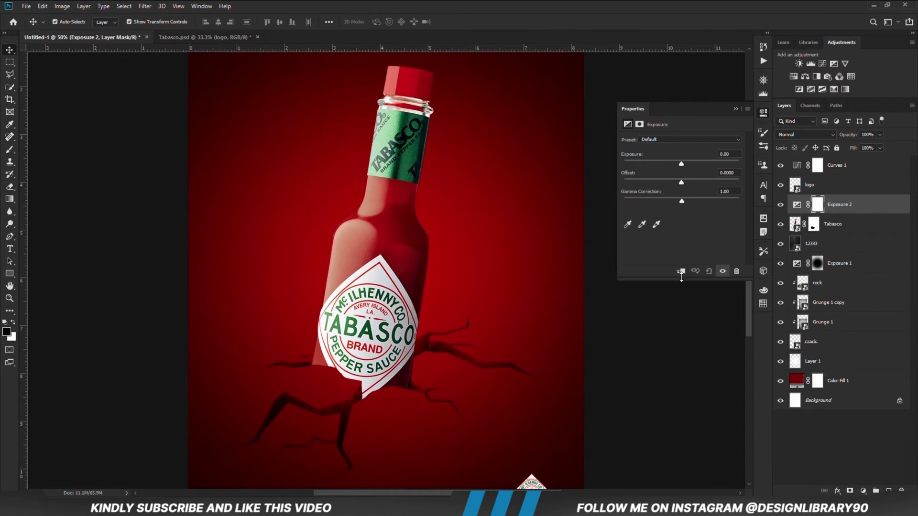
click(681, 272)
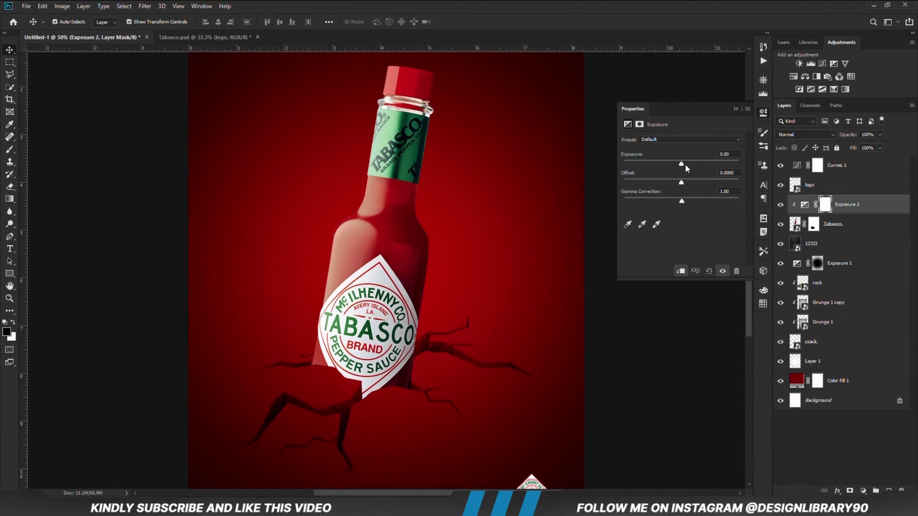
Set the exposure of the adjustment clipped to the Tabasco bottle to -8.00 and invert its layer mask to black
drag(685, 164, 641, 165)
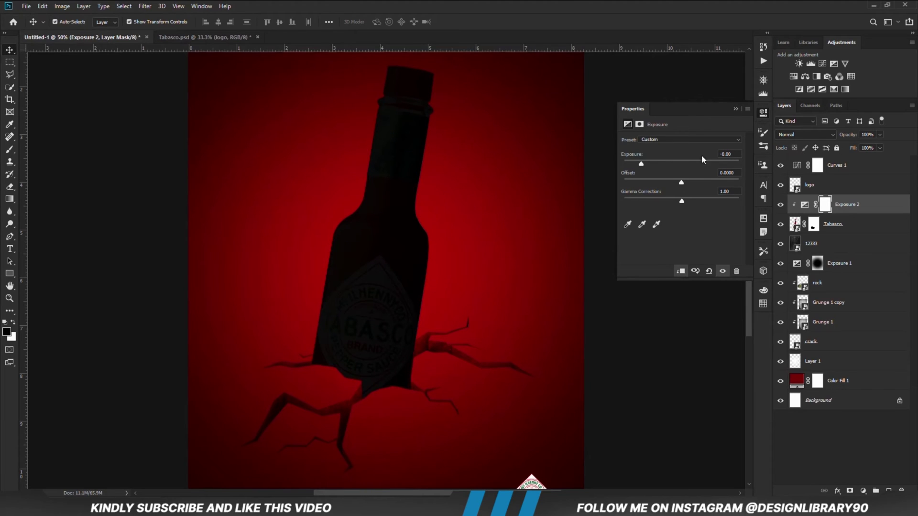
click(735, 110)
key(ctrl+i)
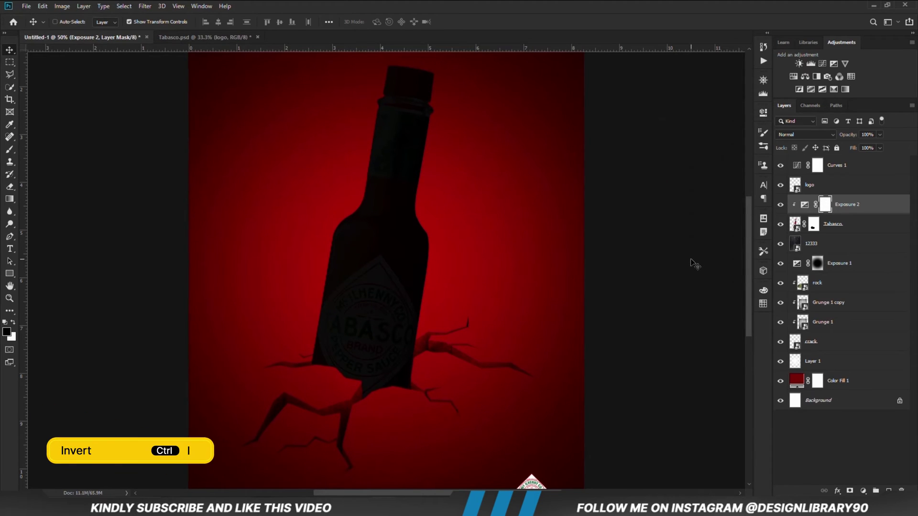
Paint white on the Exposure 2 mask along the bottle's right side with a soft brush of about 400 px at 12% opacity
right_click(9, 150)
click(38, 151)
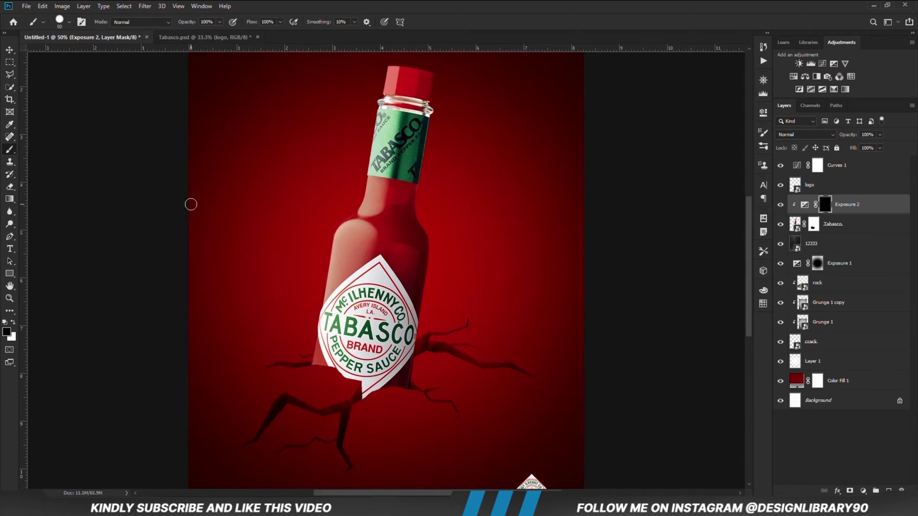
click(12, 324)
click(219, 24)
drag(210, 31, 182, 34)
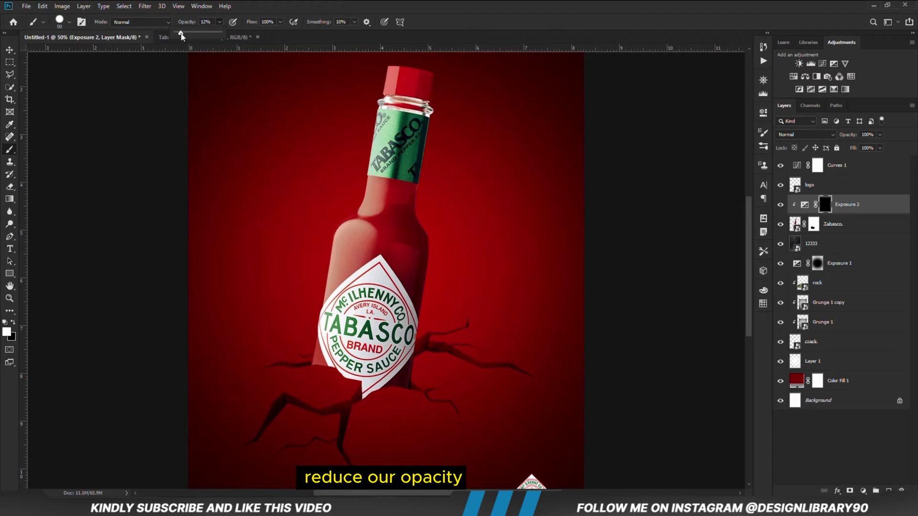
right_click(368, 179)
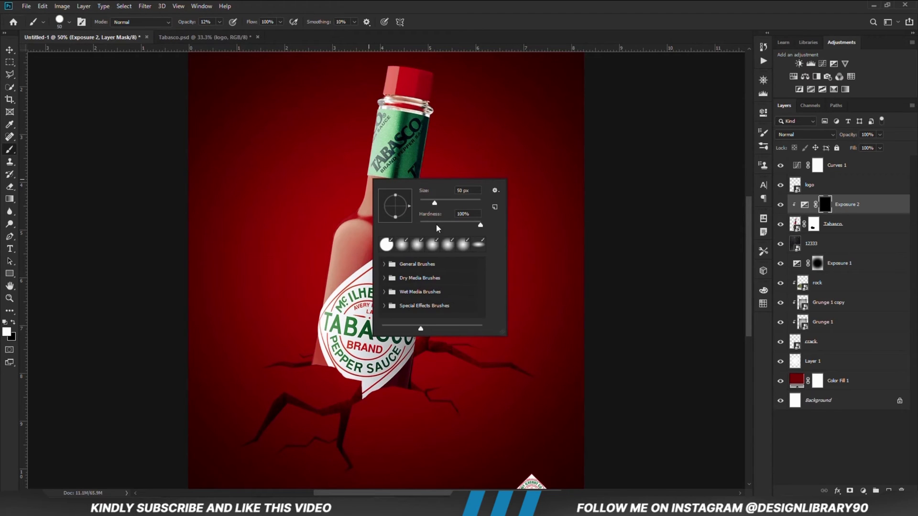
click(489, 7)
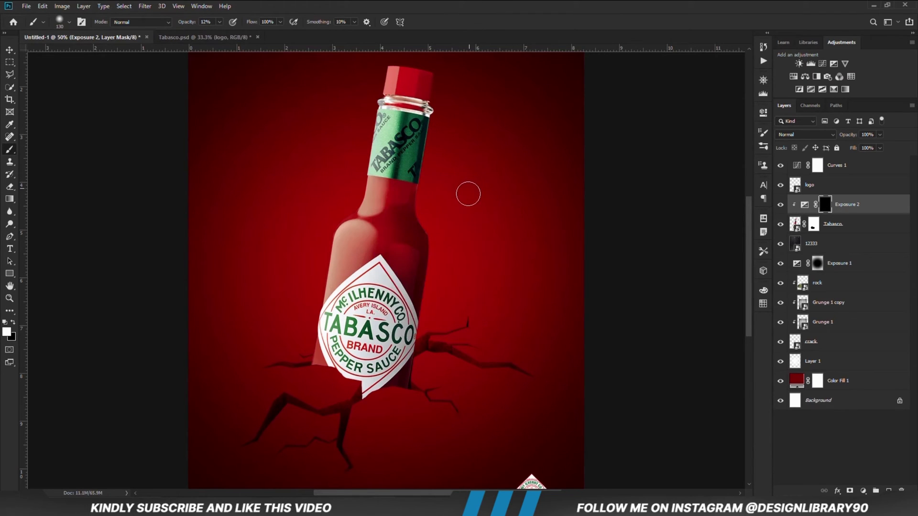
key(bracketright)
key(bracketright)
key(bracketright)
key(bracketright)
key(bracketright)
key(bracketright)
mouse_move(456, 105)
mouse_down()
mouse_move(455, 168)
mouse_move(448, 145)
mouse_move(456, 284)
mouse_move(431, 226)
mouse_move(444, 195)
mouse_move(451, 297)
mouse_move(439, 290)
mouse_move(427, 383)
mouse_move(438, 287)
mouse_move(432, 161)
mouse_up()
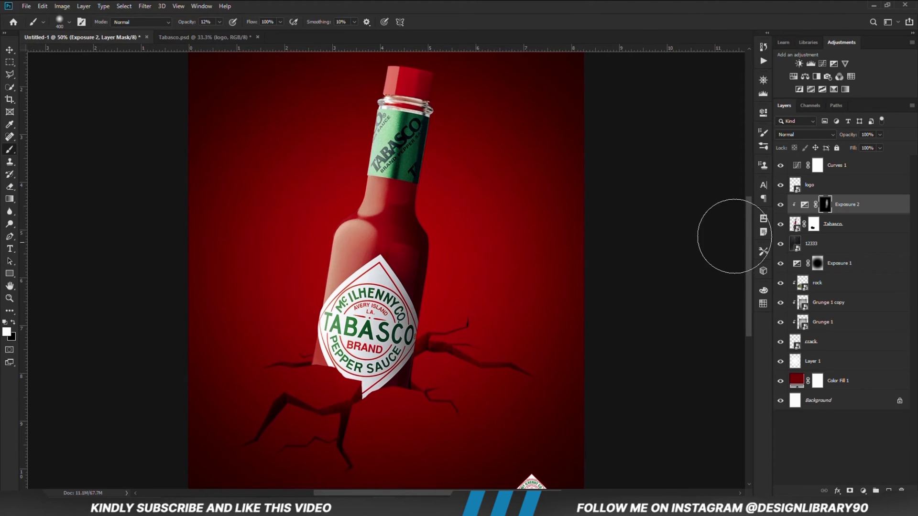
Reduce the Exposure 2 layer's opacity to 63%, comparing the bottle with the adjustment off and on
click(780, 205)
click(778, 207)
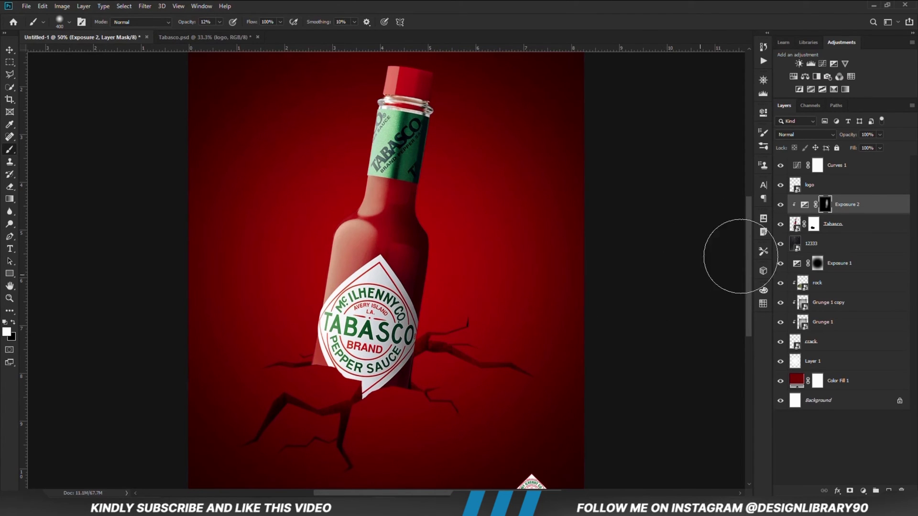
click(879, 135)
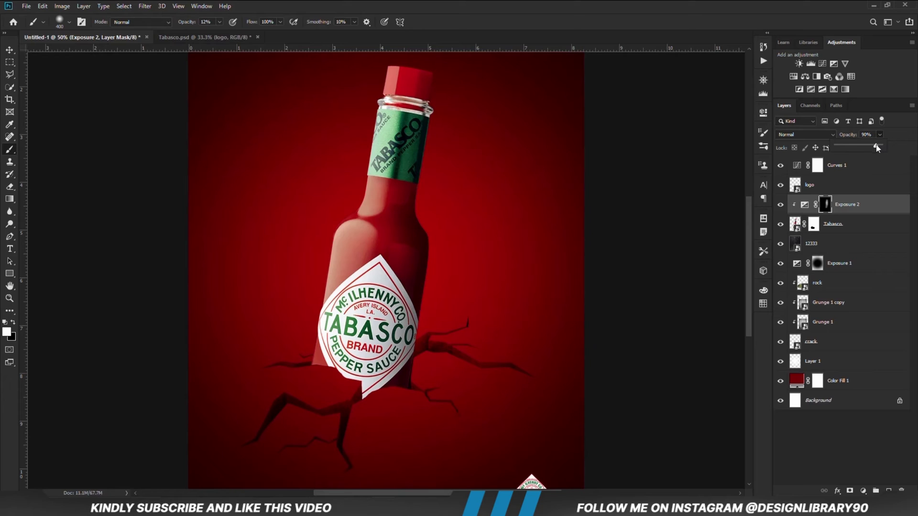
click(780, 206)
click(780, 206)
click(780, 205)
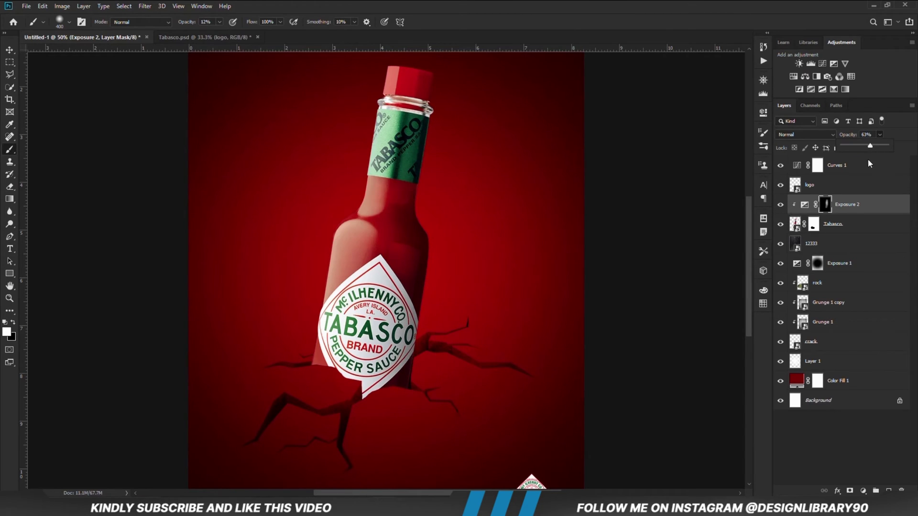
Add a second clipped Exposure adjustment above Exposure 2 with strongly reduced exposure, and invert its mask to black
click(804, 205)
click(862, 491)
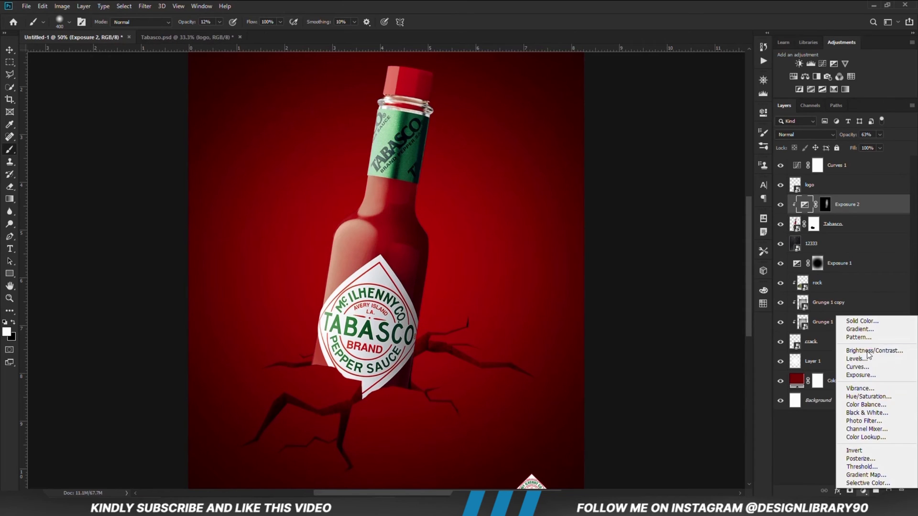
click(860, 377)
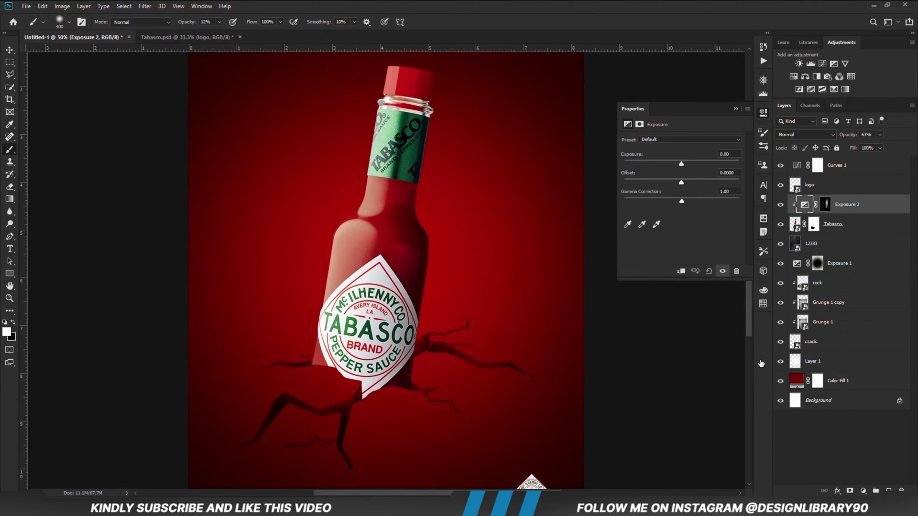
click(678, 271)
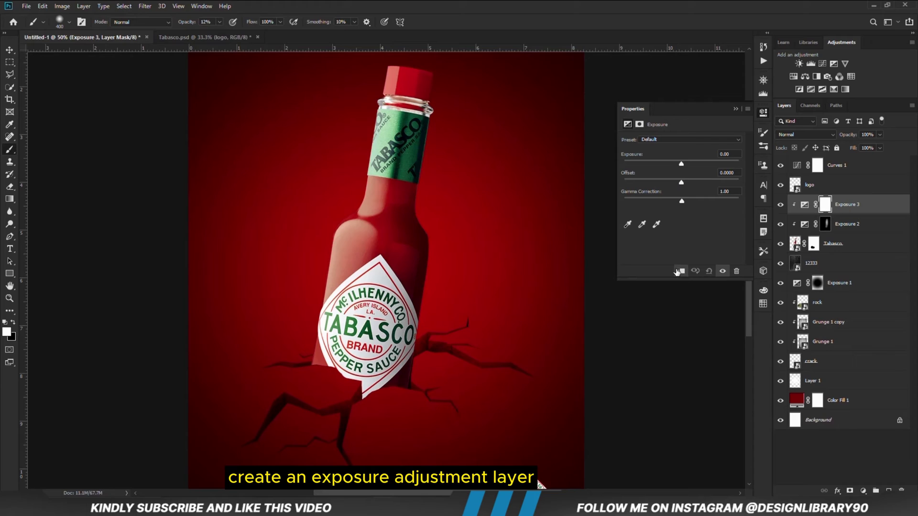
drag(682, 163, 645, 165)
click(735, 109)
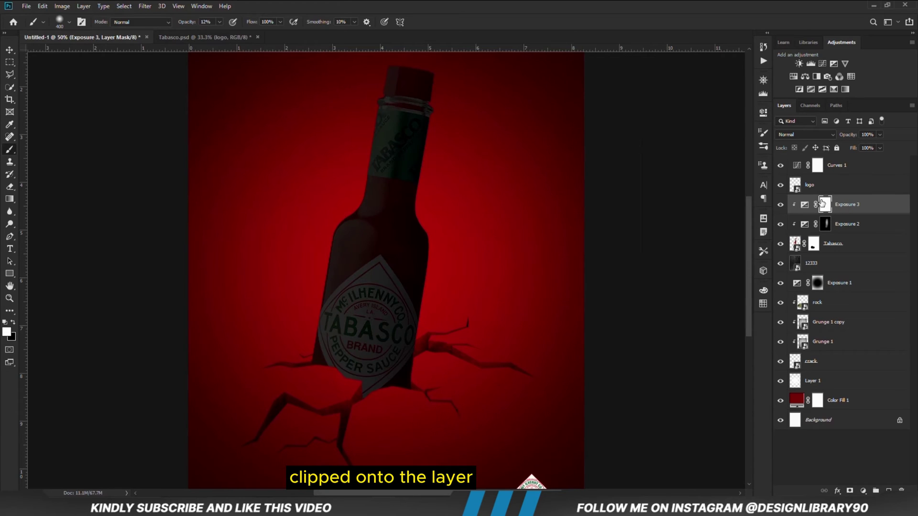
key(ctrl+i)
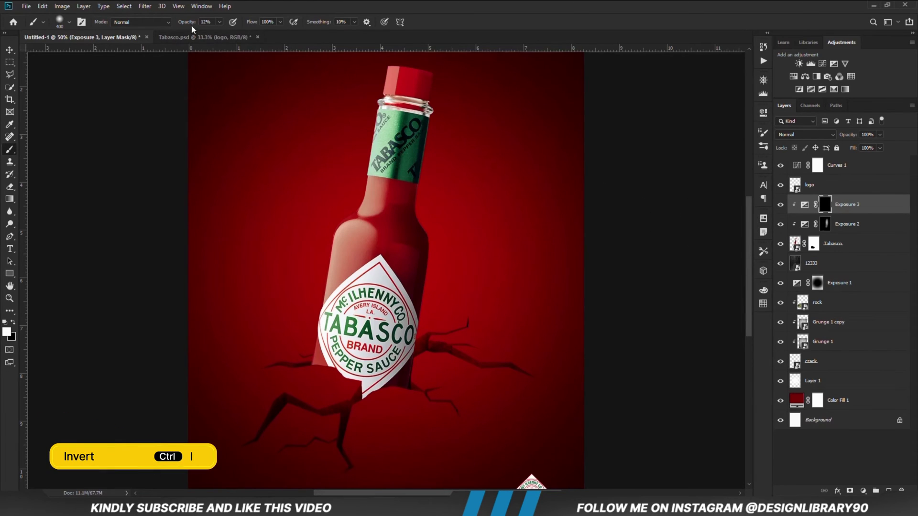
Paint faint shading over the bottle body on the Exposure 3 mask in white at 4% brush opacity, and compare before and after
drag(222, 22, 217, 35)
click(286, 3)
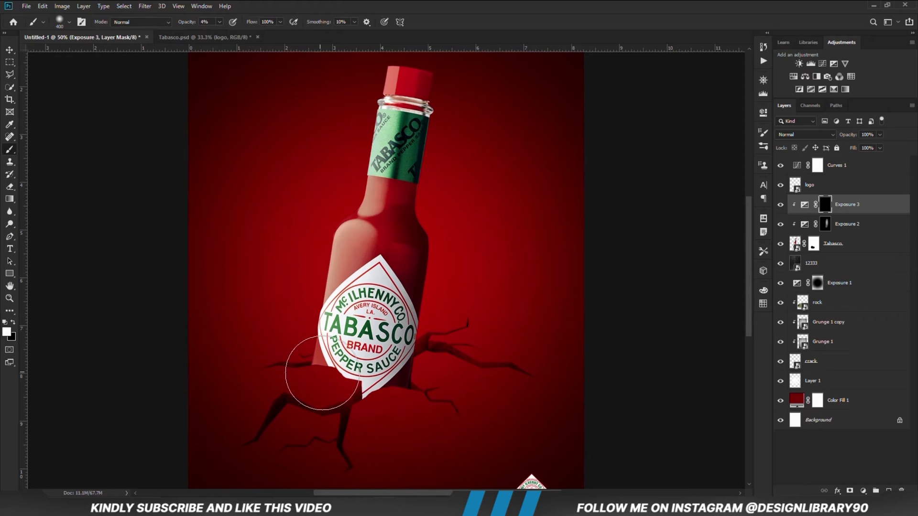
click(354, 392)
mouse_move(360, 277)
mouse_down()
mouse_move(388, 346)
mouse_move(363, 201)
mouse_move(402, 96)
mouse_move(393, 86)
mouse_move(374, 108)
mouse_move(363, 255)
mouse_move(349, 232)
mouse_move(329, 239)
mouse_move(294, 409)
mouse_move(341, 356)
mouse_move(348, 394)
mouse_move(361, 395)
mouse_move(370, 375)
mouse_move(375, 197)
mouse_move(395, 152)
mouse_move(405, 158)
mouse_move(402, 298)
mouse_move(364, 245)
mouse_move(325, 294)
mouse_up()
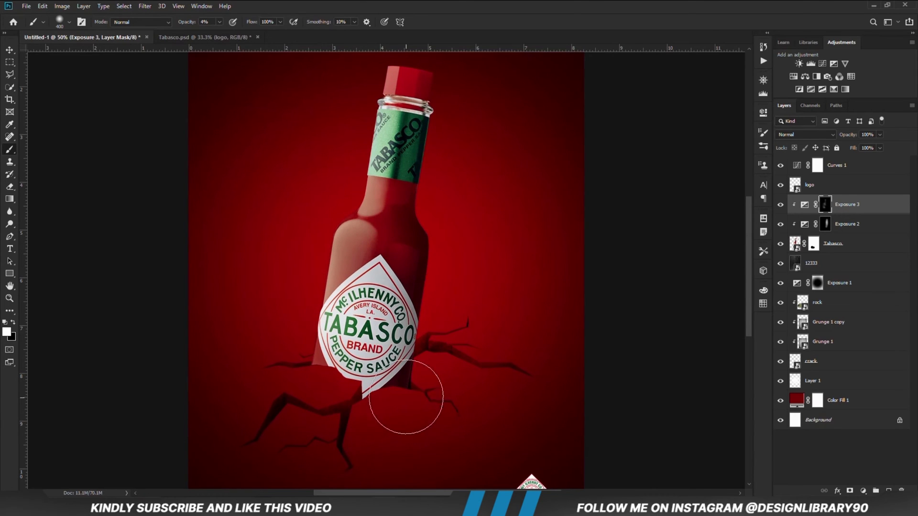
click(779, 206)
click(779, 207)
Add a third clipped Exposure adjustment above Exposure 3 with exposure -7.67 and invert its mask to black
click(863, 491)
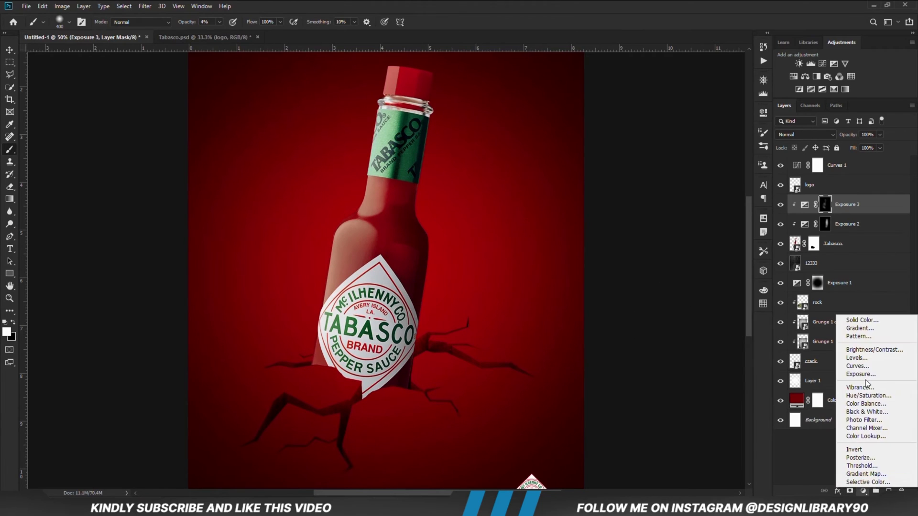
click(865, 376)
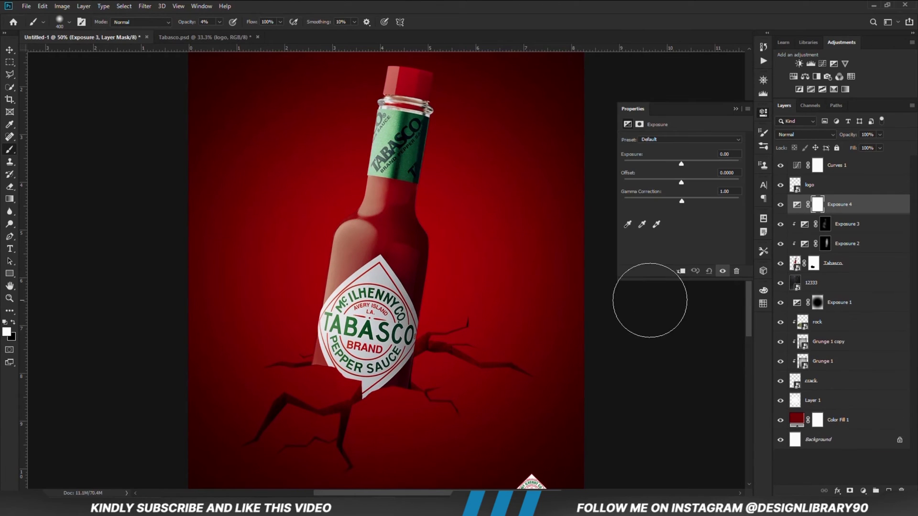
click(681, 272)
drag(667, 164, 642, 165)
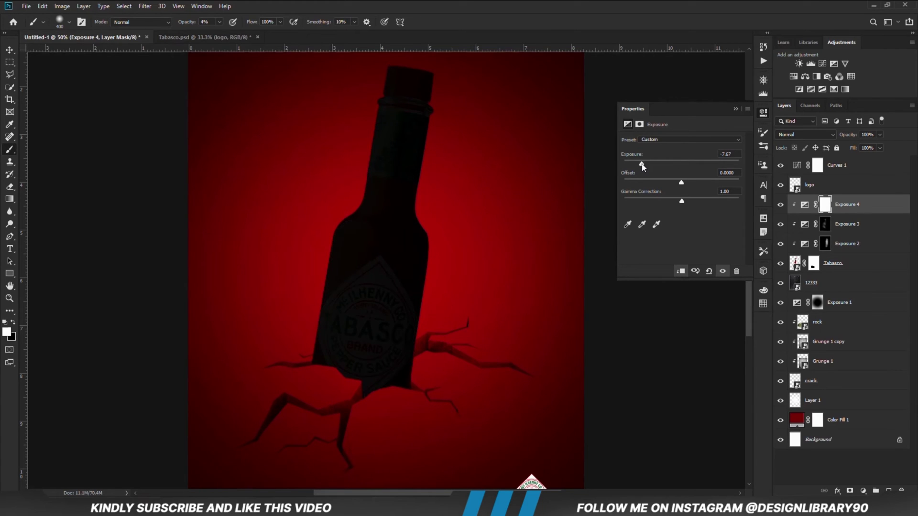
click(736, 109)
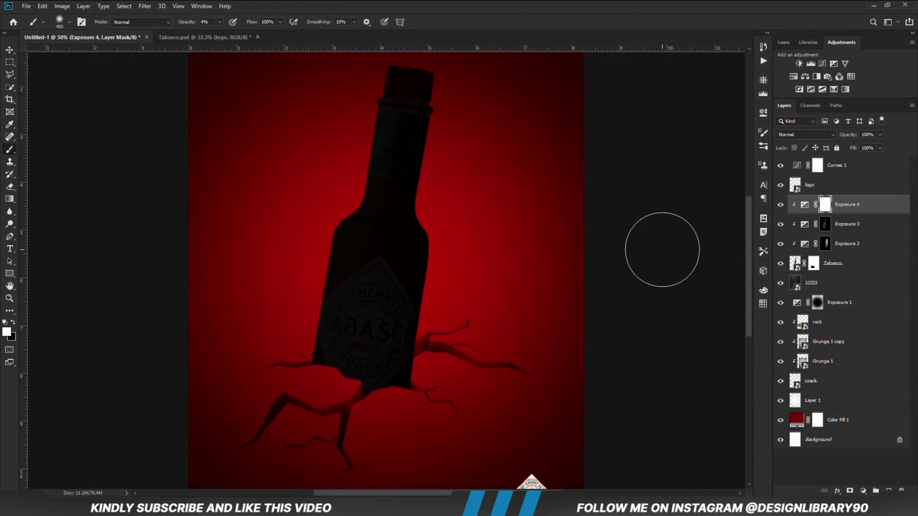
key(ctrl+i)
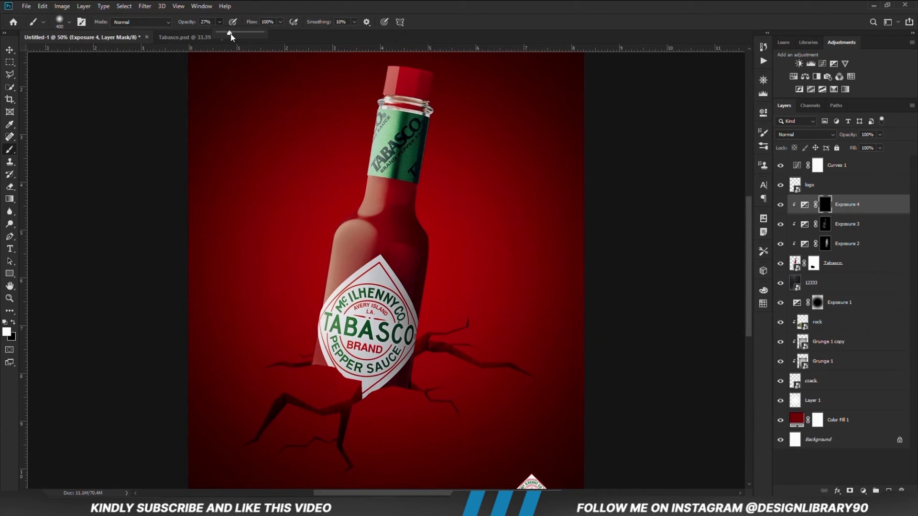
Darken the bottle's base where it meets the crack by painting white on the Exposure 4 mask at 33% opacity, reducing the brush to about 200 px
click(313, 400)
key(bracketleft)
key(bracketleft)
key(bracketleft)
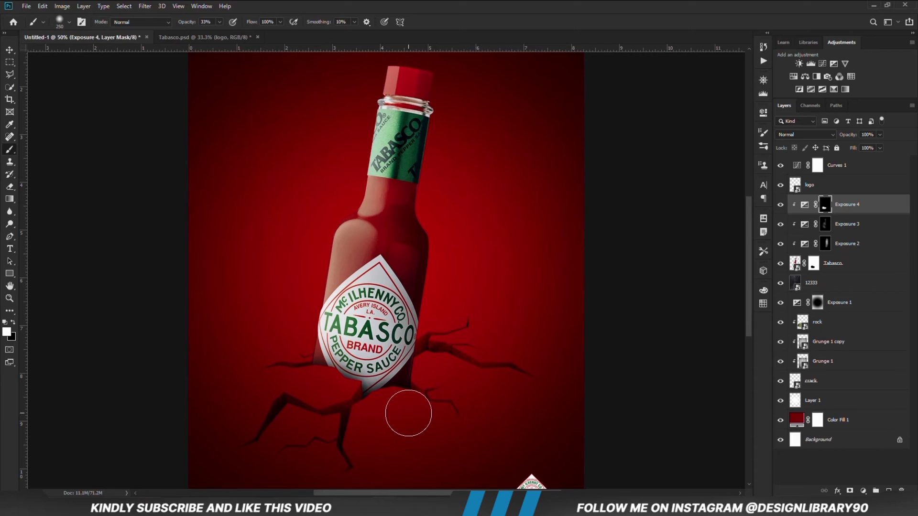
key(bracketright)
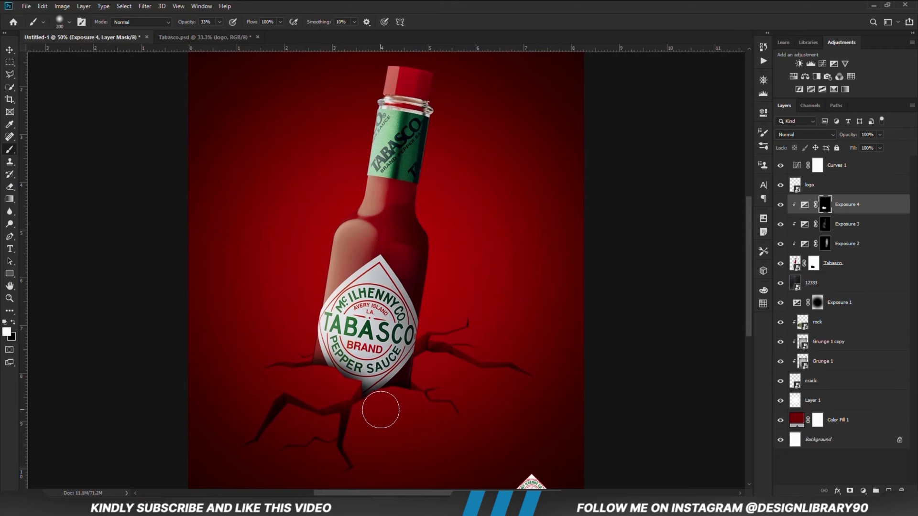
Soften the shading around the label's lower part on the Exposure 4 mask with a black brush at 10% opacity and 150 px
key(x)
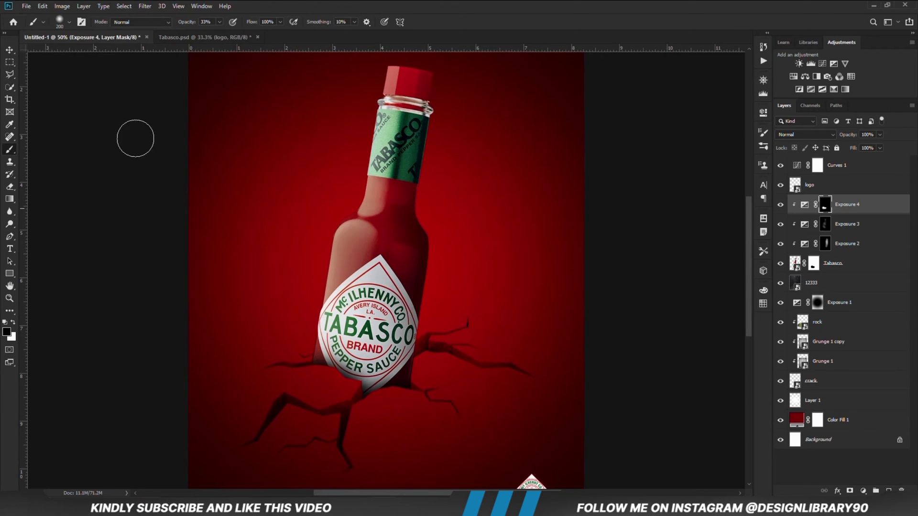
drag(221, 24, 210, 38)
click(321, 4)
key(])
key(])
key(])
key([)
key([)
key(bracketleft)
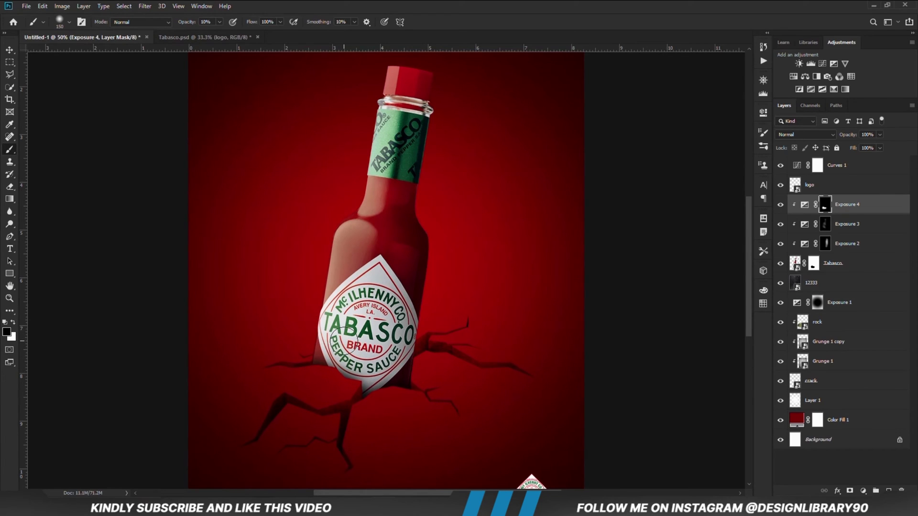
Add a Solid Color fill layer above Exposure 4 using the hex code 410202 copied from Notepad
click(863, 491)
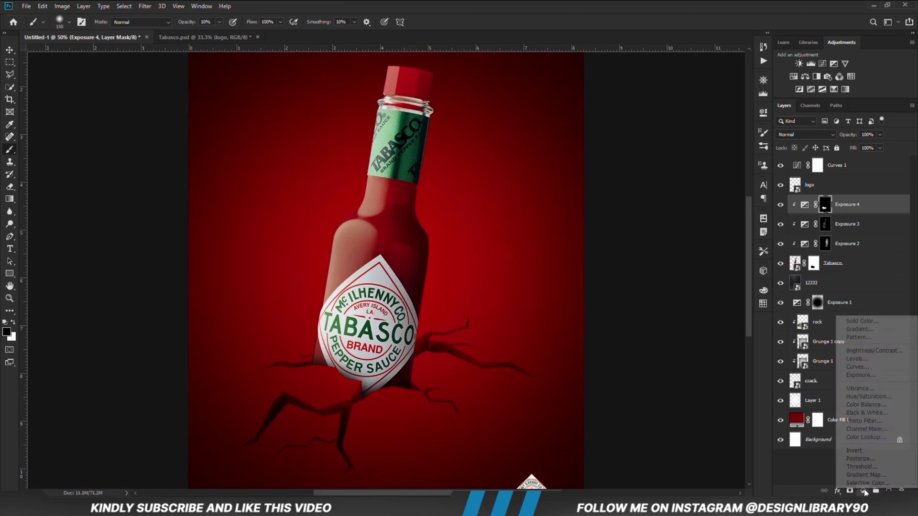
click(856, 321)
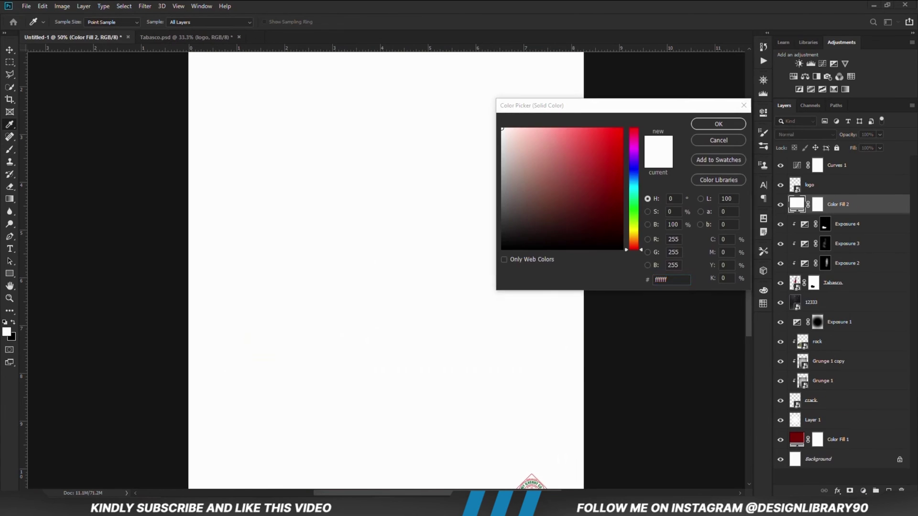
key(alt+Tab)
click(392, 183)
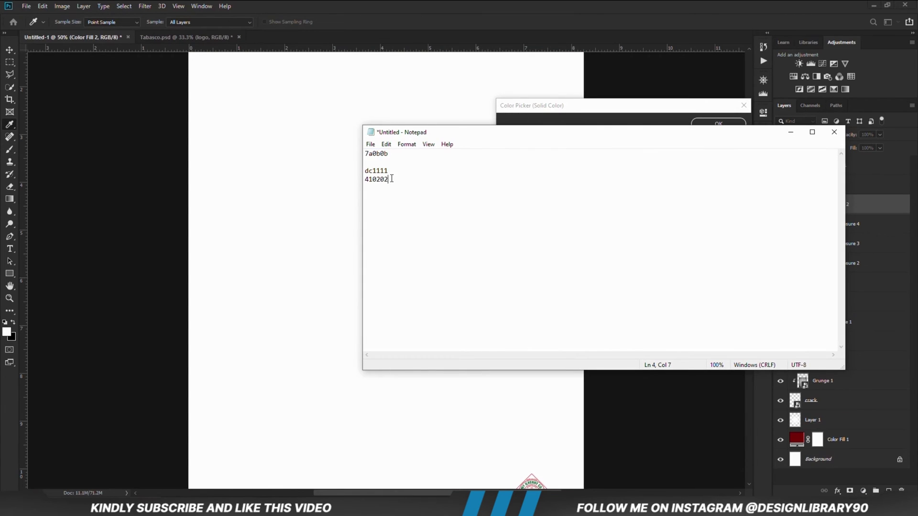
right_click(367, 179)
click(383, 205)
key(alt+Tab)
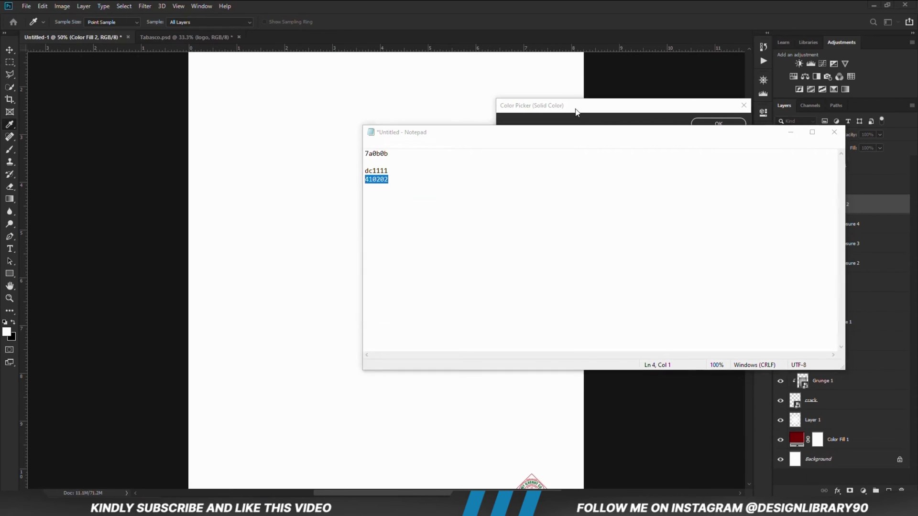
right_click(662, 280)
click(672, 322)
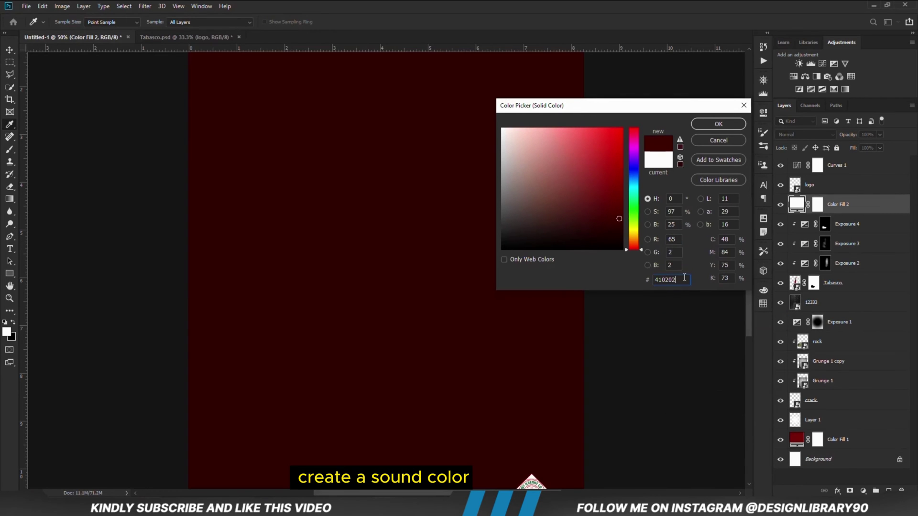
click(705, 125)
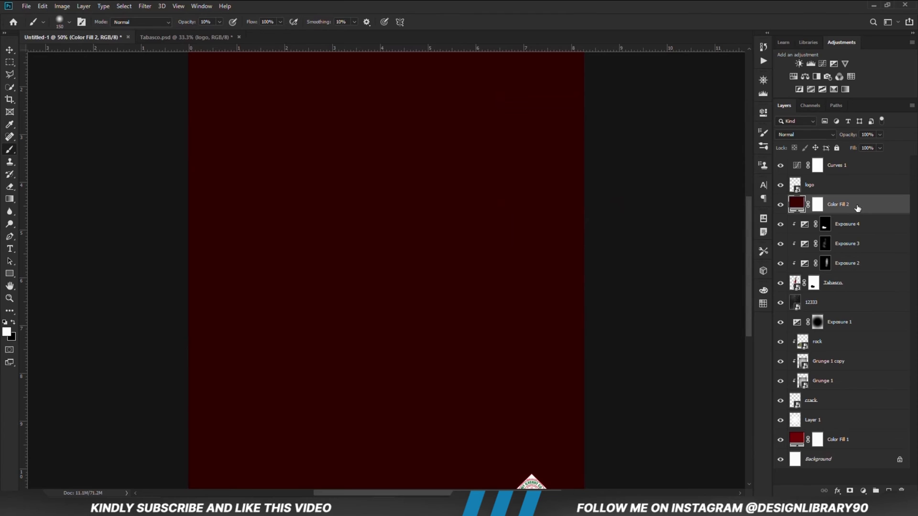
Clip the dark red fill to the bottle in Multiply blend mode and invert its mask to black
right_click(857, 208)
click(753, 276)
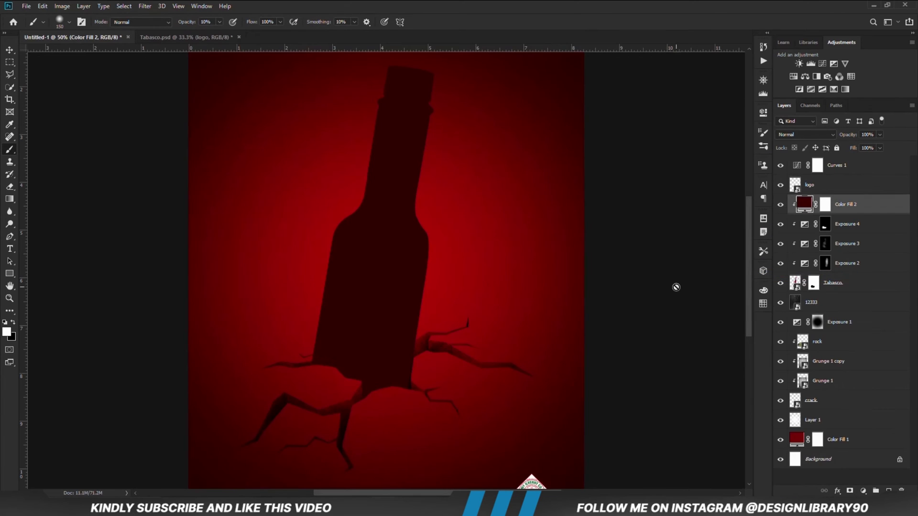
click(806, 135)
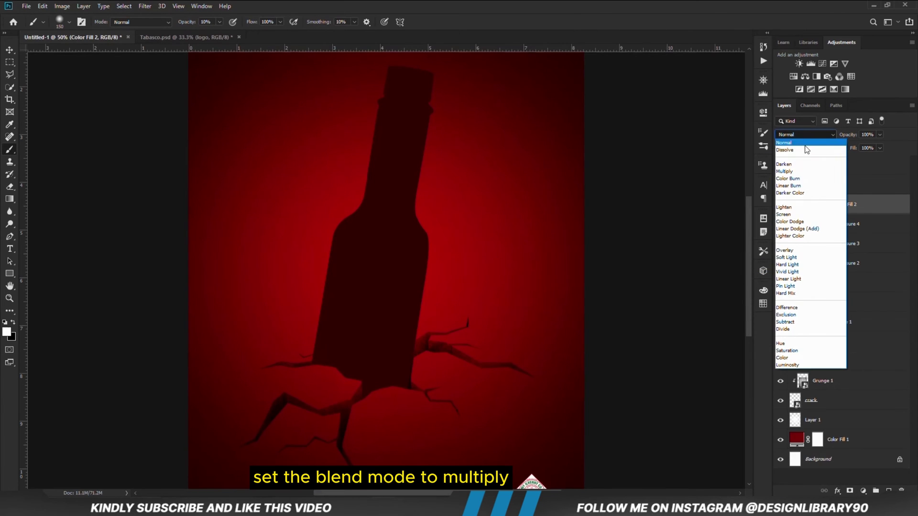
click(797, 172)
click(826, 203)
key(ctrl+i)
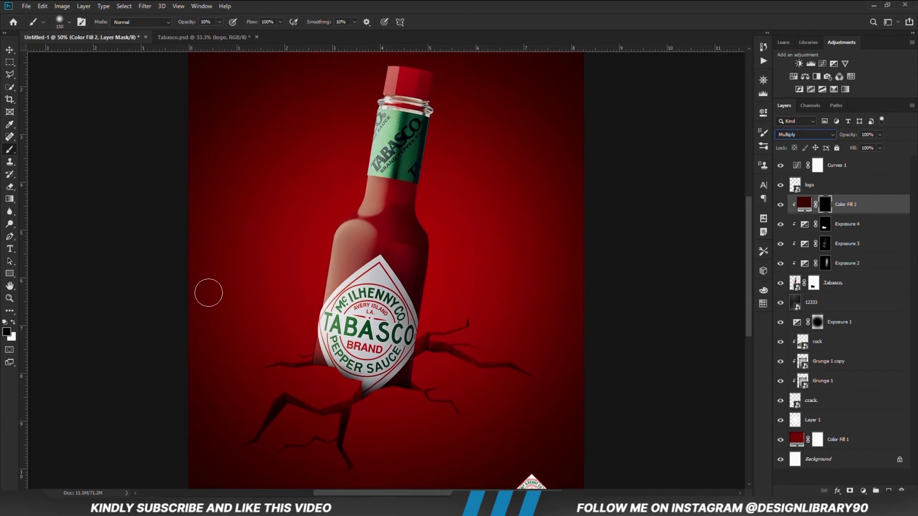
Darken the bottle's base around the crack by painting white on the Color Fill 2 mask with a 354 px soft brush at 15% opacity
right_click(8, 150)
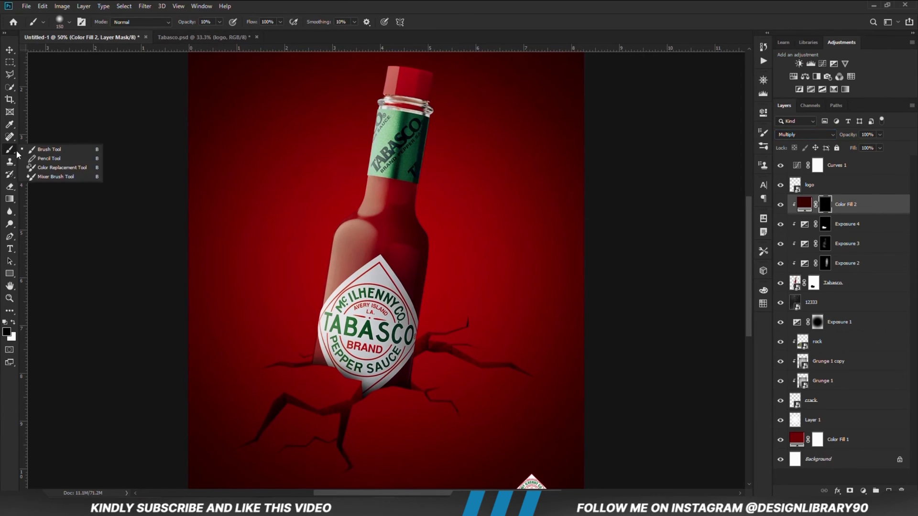
click(32, 151)
right_click(169, 182)
click(358, 5)
right_click(291, 154)
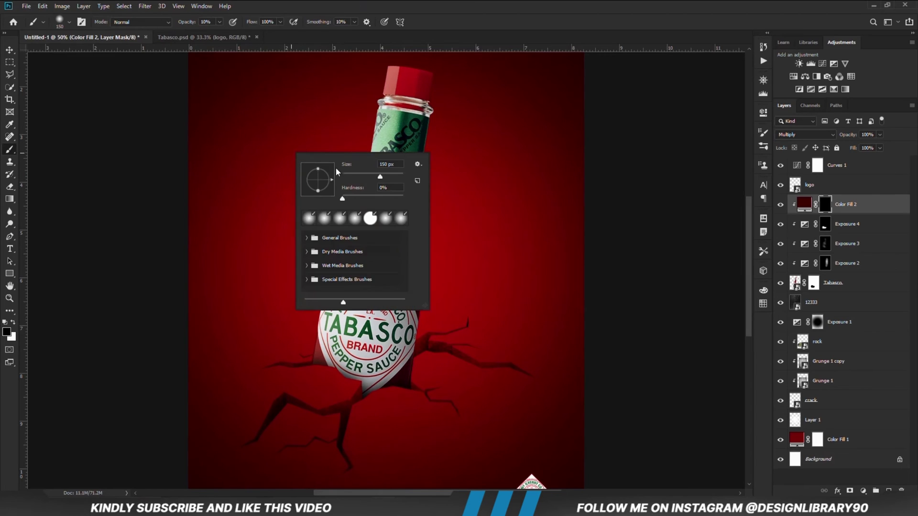
click(373, 2)
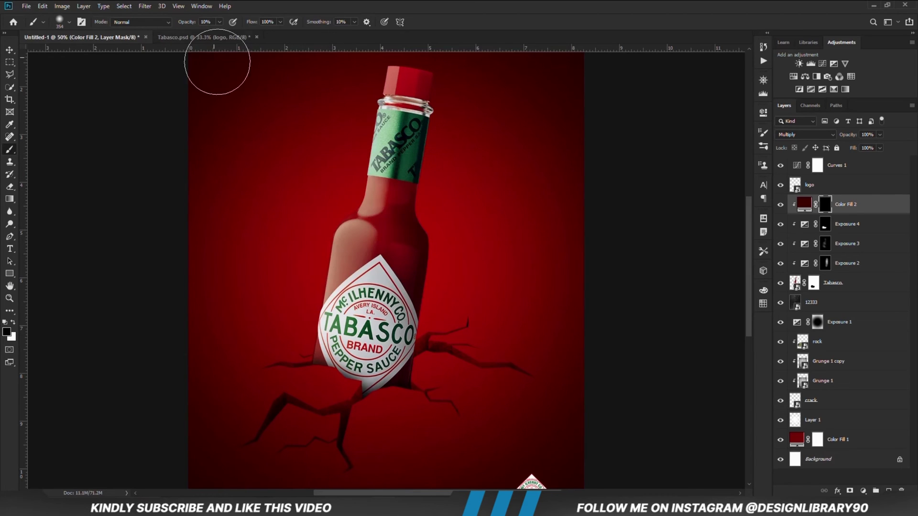
click(220, 22)
click(249, 3)
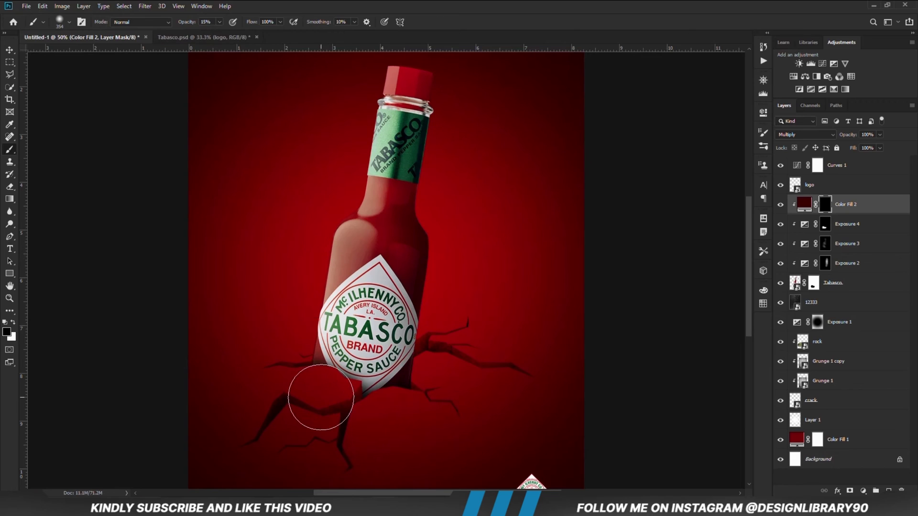
mouse_move(380, 397)
mouse_down()
mouse_move(335, 412)
mouse_move(311, 398)
mouse_move(328, 415)
mouse_up()
mouse_move(388, 425)
mouse_down()
mouse_move(368, 445)
mouse_move(405, 421)
mouse_move(380, 431)
mouse_move(371, 420)
mouse_move(330, 413)
mouse_move(315, 394)
mouse_move(345, 422)
mouse_move(413, 423)
mouse_move(344, 431)
mouse_move(307, 396)
mouse_move(294, 401)
mouse_move(354, 434)
mouse_move(348, 423)
mouse_move(399, 440)
mouse_move(403, 421)
mouse_move(401, 435)
mouse_move(331, 433)
mouse_move(306, 397)
mouse_move(270, 395)
mouse_move(289, 394)
mouse_move(346, 433)
mouse_move(428, 415)
mouse_move(436, 428)
mouse_move(391, 428)
mouse_move(392, 420)
mouse_move(419, 428)
mouse_up()
Compare the bottle with and without the Color Fill 2 shading, and lower that layer's opacity to 61%
click(781, 209)
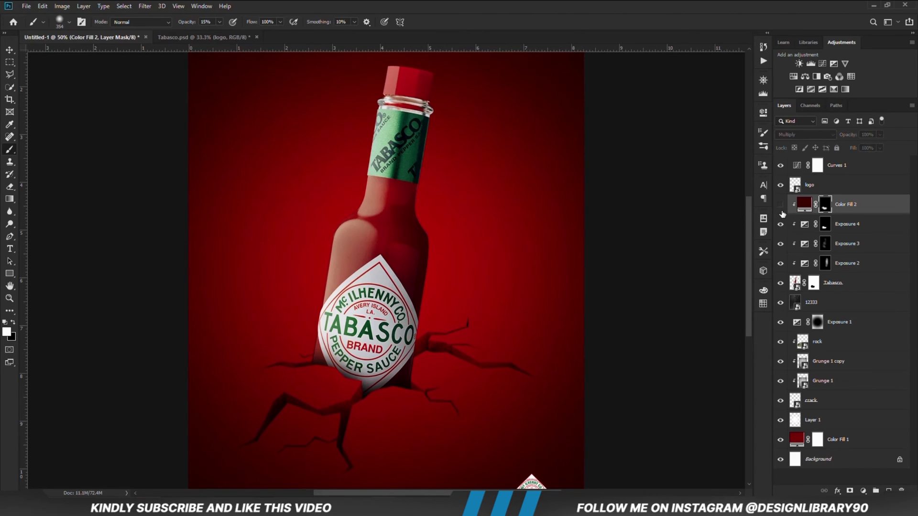
click(781, 209)
click(879, 135)
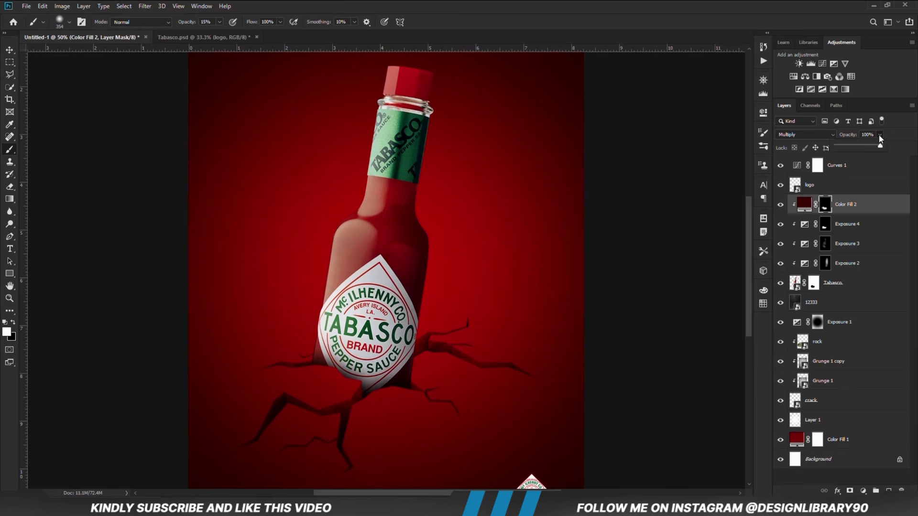
Add a Solid Color fill layer above Color Fill 2 using the hex code dc1111 copied from Notepad
click(850, 210)
click(864, 491)
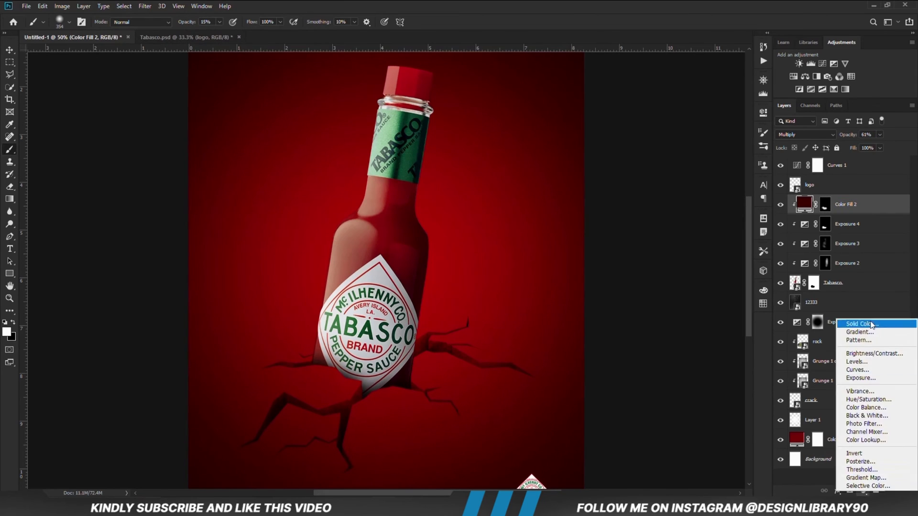
click(868, 324)
click(502, 509)
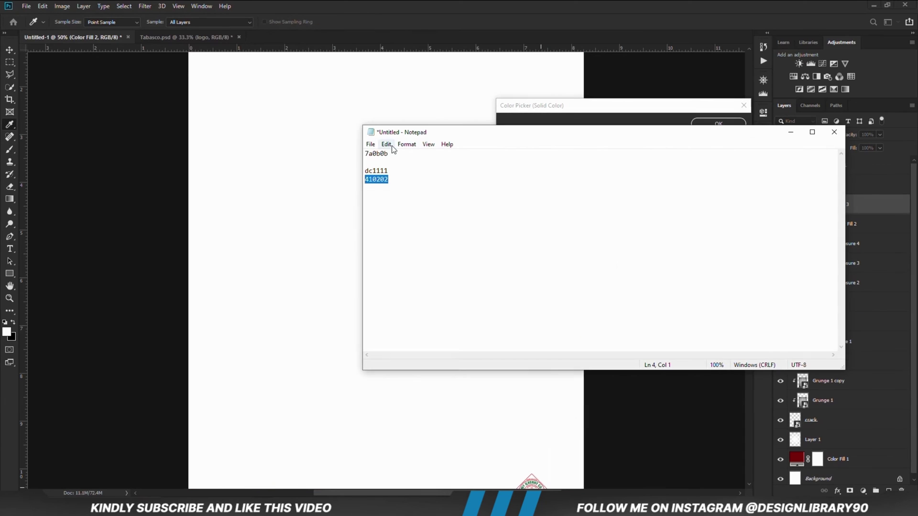
double_click(391, 170)
right_click(390, 170)
click(406, 201)
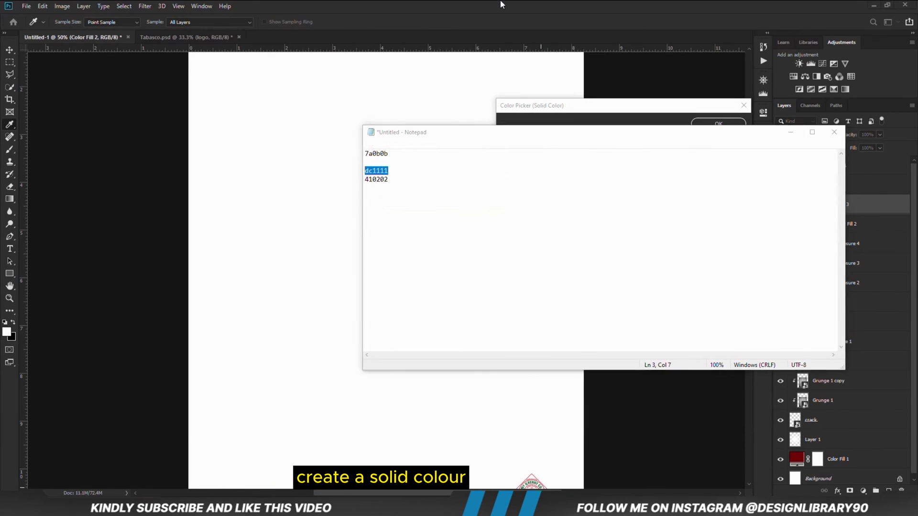
key(alt+Tab)
right_click(662, 280)
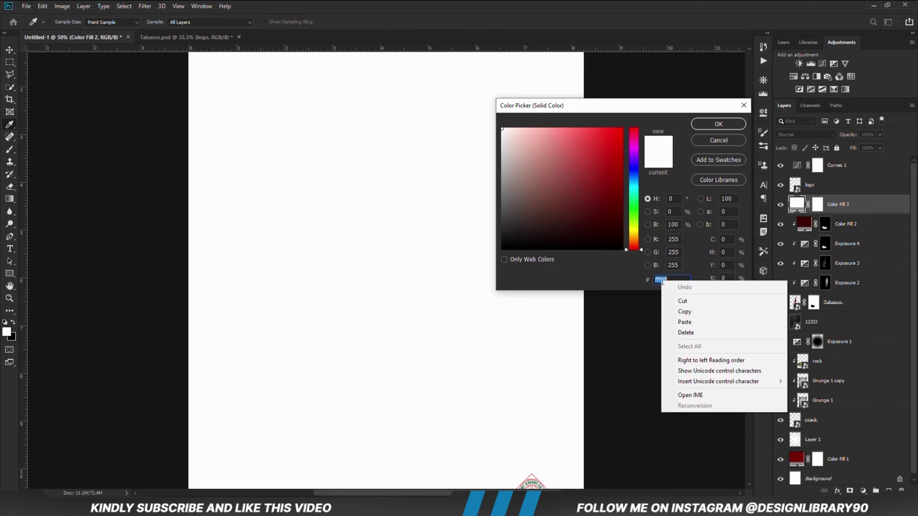
click(675, 322)
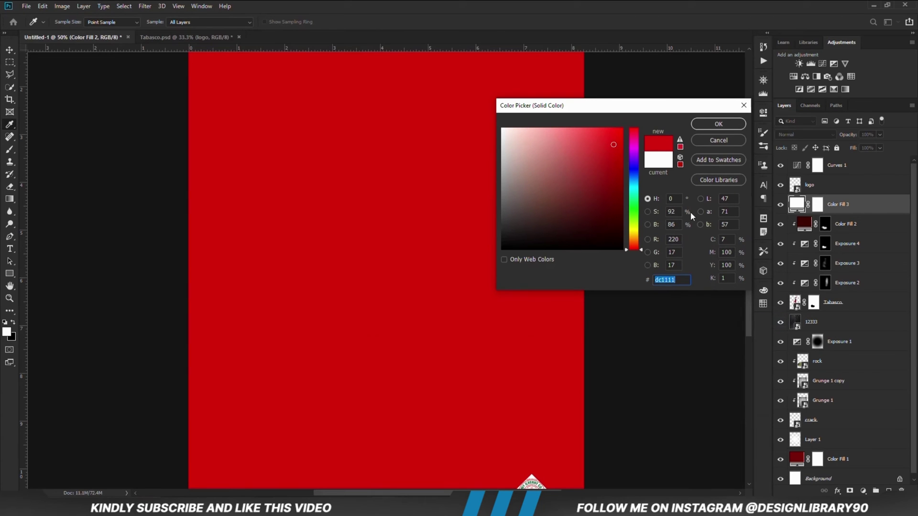
key(Return)
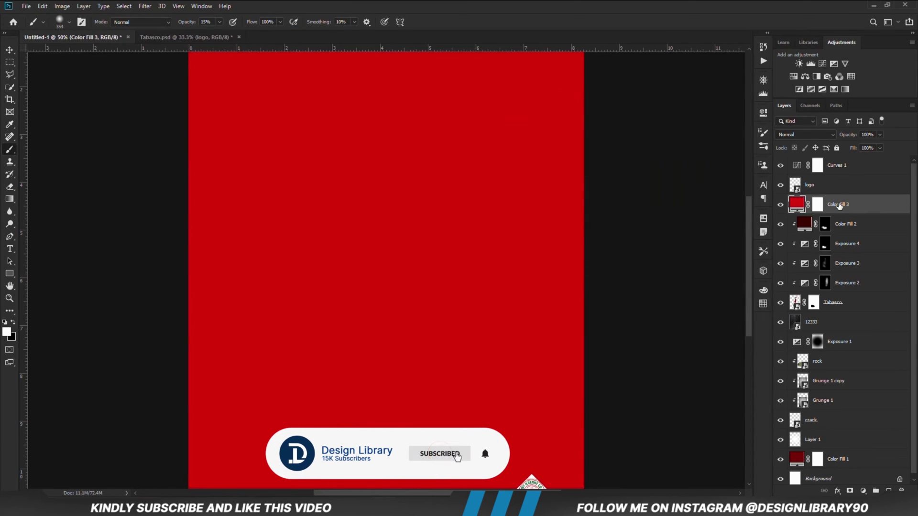
Clip the bright red fill to the bottle and set its blend mode to Linear Dodge (Add)
right_click(839, 206)
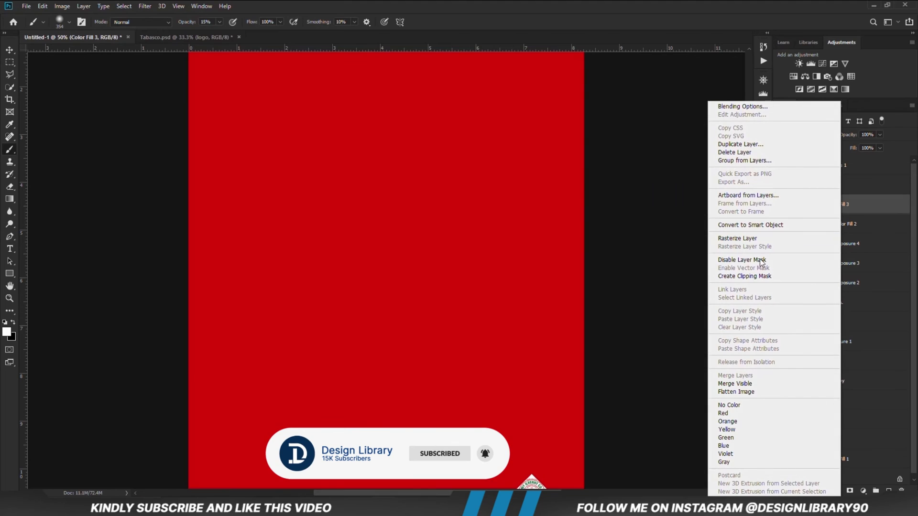
click(742, 277)
click(806, 135)
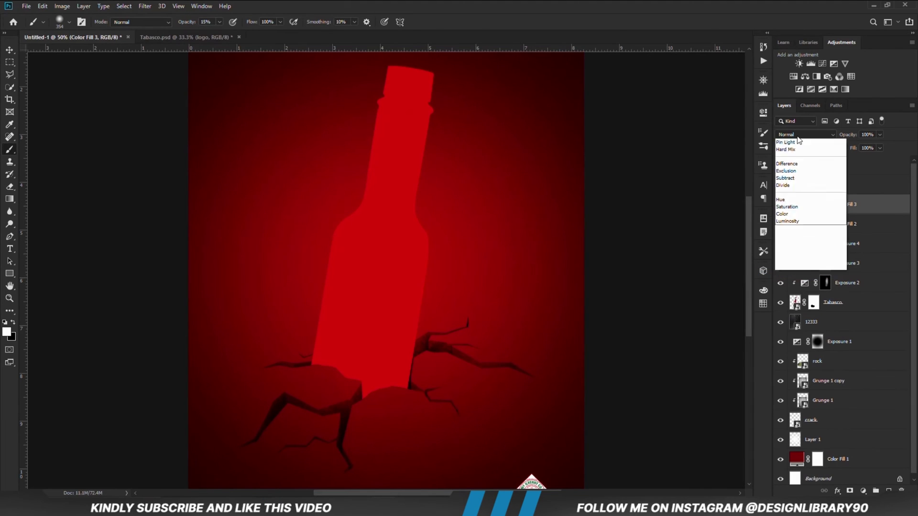
click(807, 230)
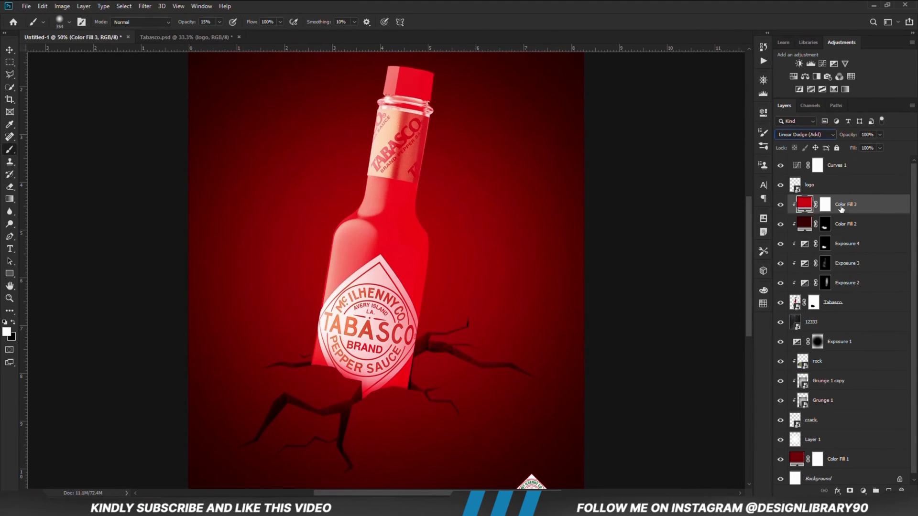
Split the Underlying Layer shadow slider to 46 / 101 in the bright red fill's Blend If options and compare the result
right_click(853, 209)
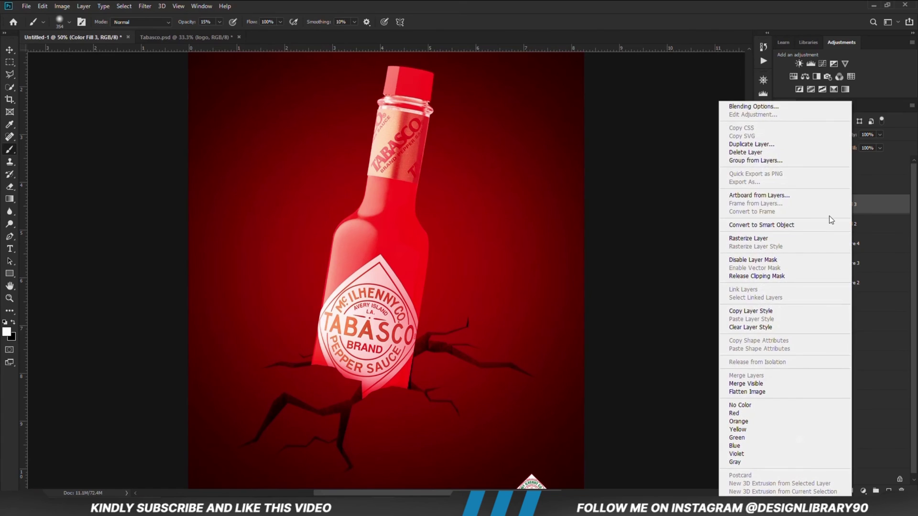
click(744, 108)
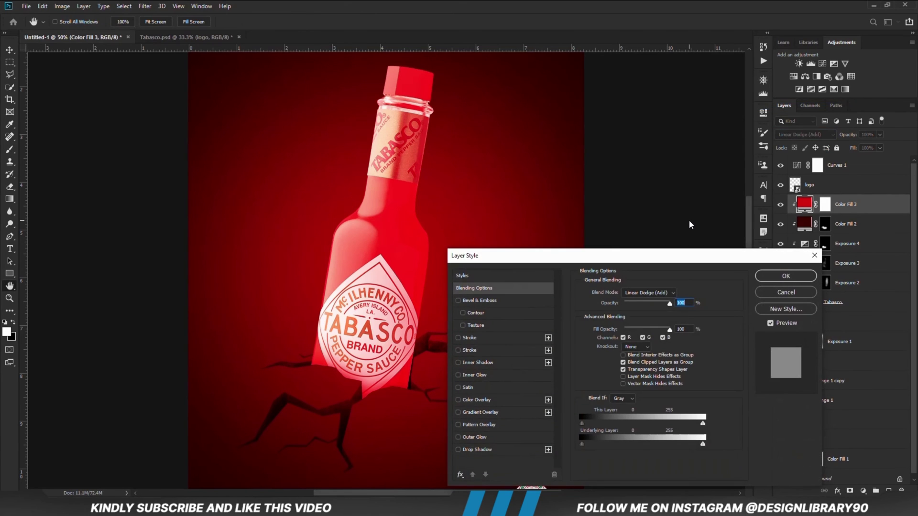
drag(610, 258, 526, 142)
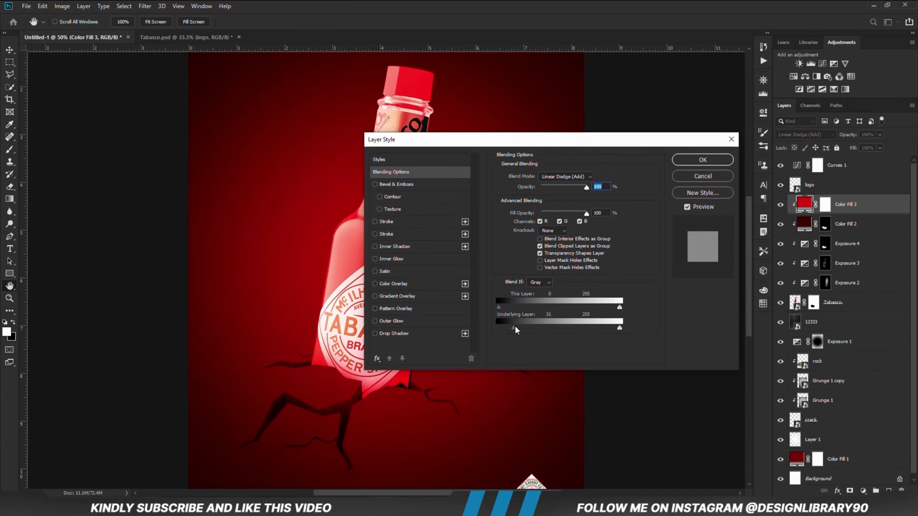
drag(515, 330, 548, 331)
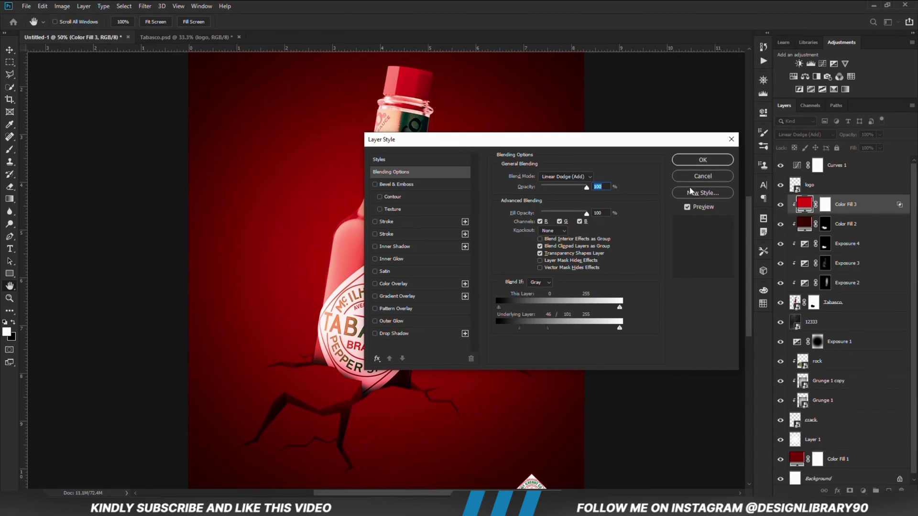
click(702, 160)
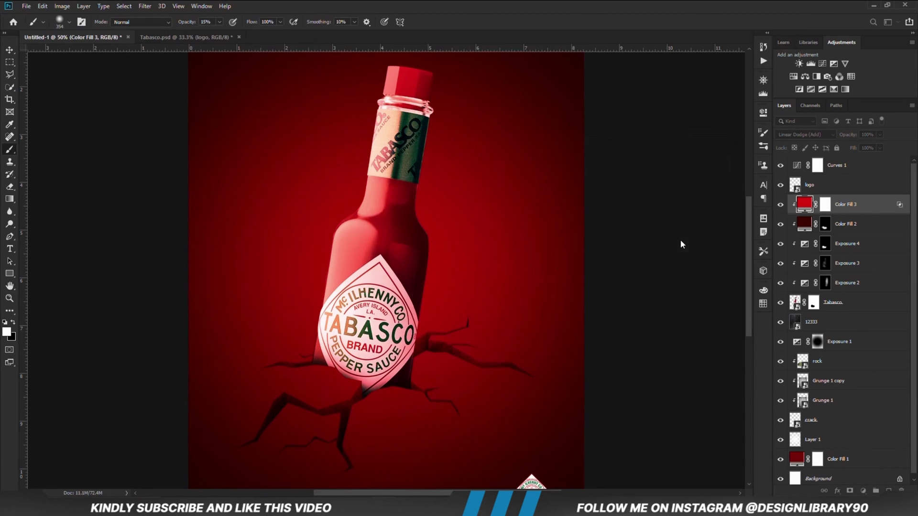
click(782, 210)
click(783, 211)
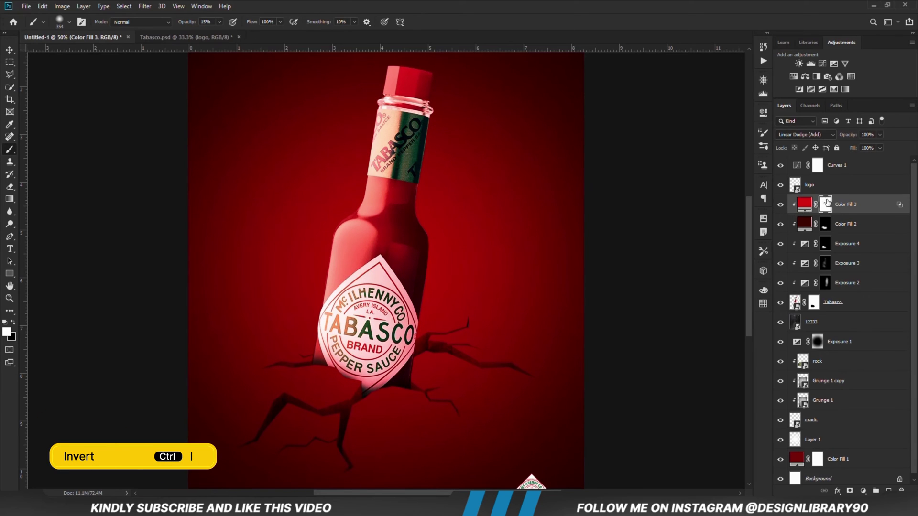
Invert the Color Fill 3 mask and paint white along the bottle's left side at 17% opacity, reducing the brush to 250 px
click(826, 204)
key(ctrl+i)
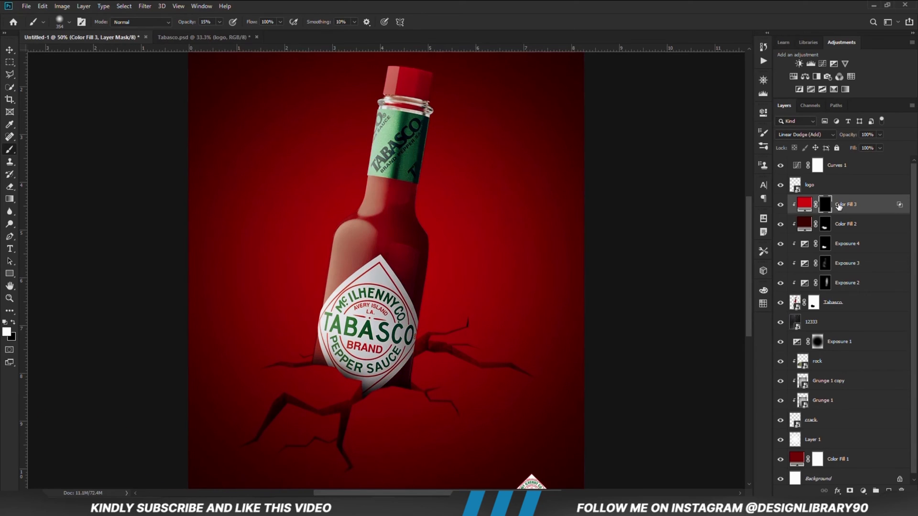
click(219, 22)
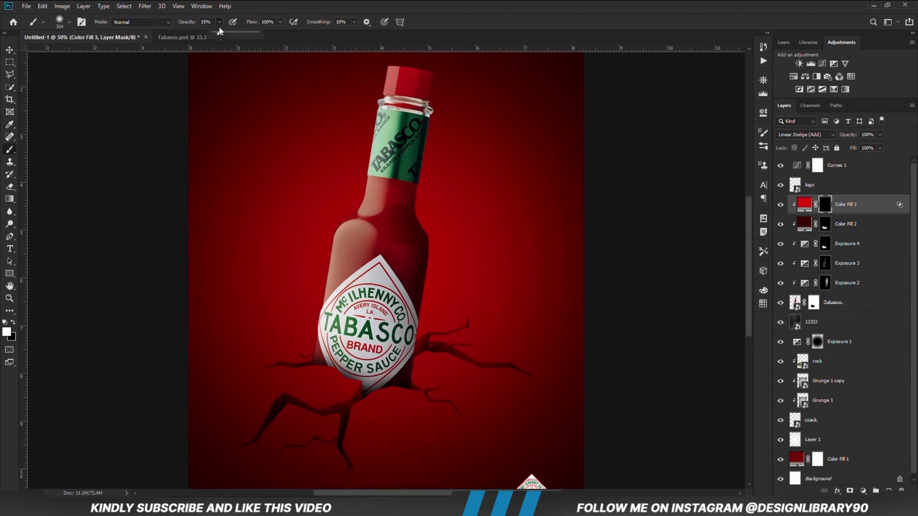
click(286, 5)
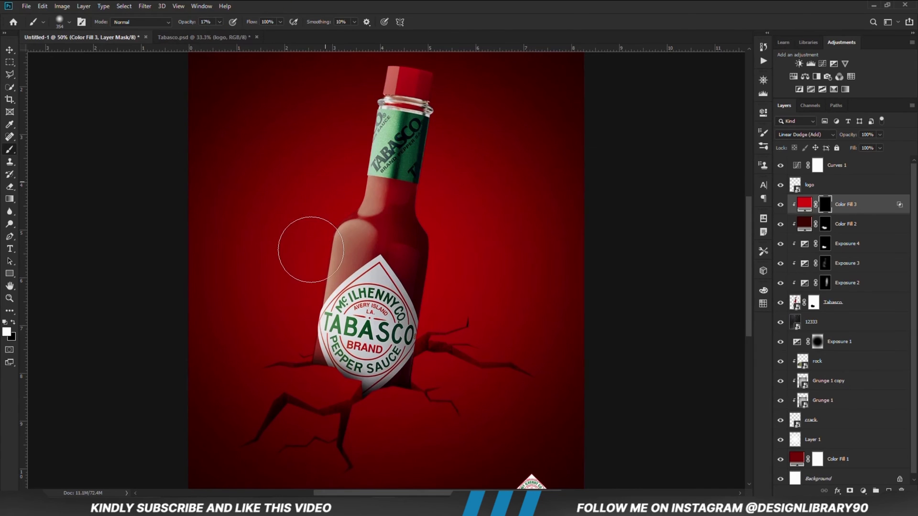
mouse_move(310, 250)
mouse_down()
mouse_move(334, 214)
mouse_move(304, 325)
mouse_up()
key(bracketleft)
key(bracketleft)
key(bracketleft)
key(bracketleft)
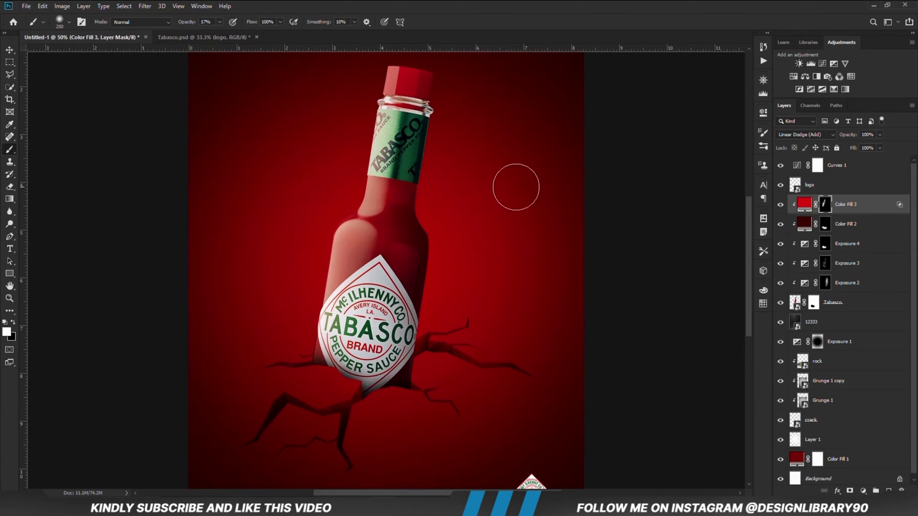
click(780, 206)
click(781, 205)
Deselect all layers and create a new empty layer at the top of the layer stack
key(ctrl+minus)
key(ctrl+minus)
click(10, 50)
click(160, 205)
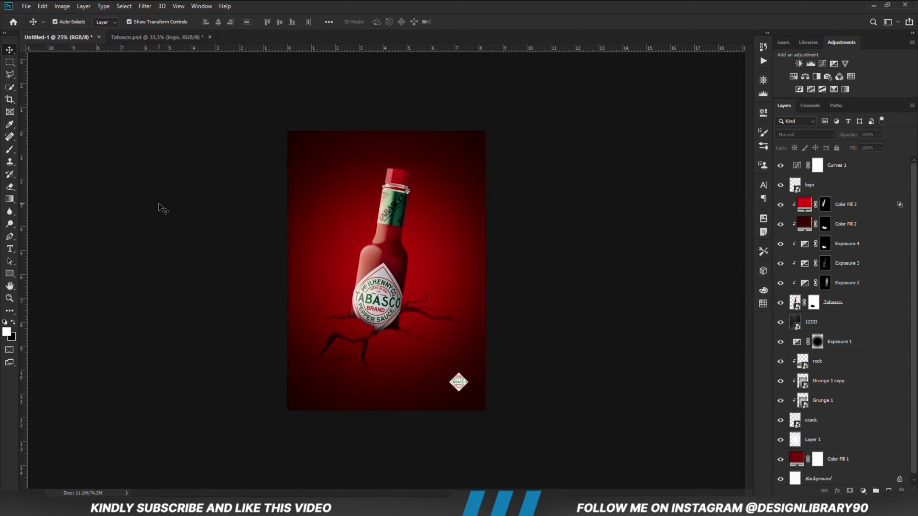
key(ctrl+shift+alt+n)
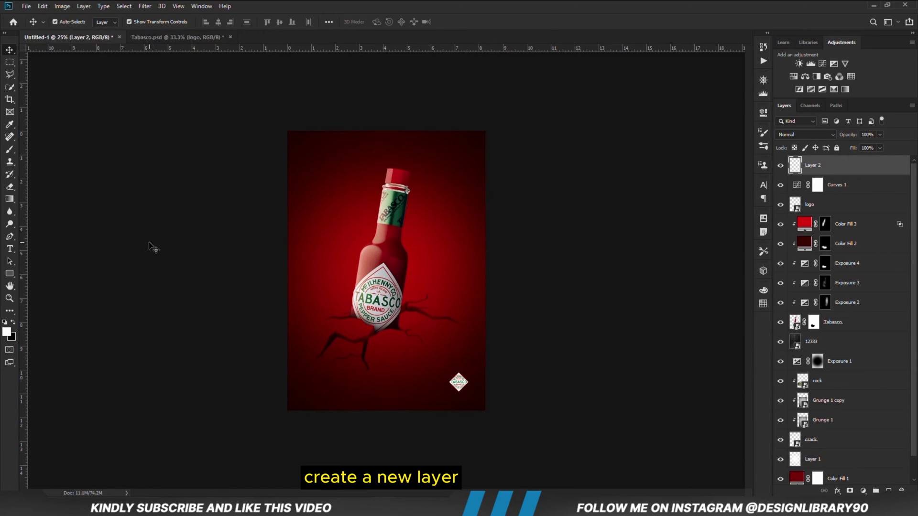
Place one soft white brush spot of 1700 px at 100% opacity on the poster's left edge, beside the bottle
right_click(10, 149)
click(53, 149)
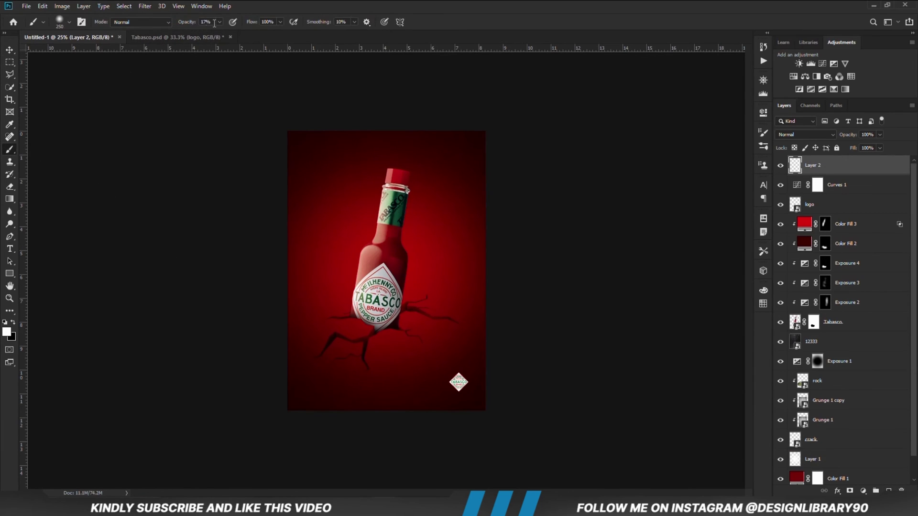
click(219, 22)
click(306, 4)
right_click(325, 237)
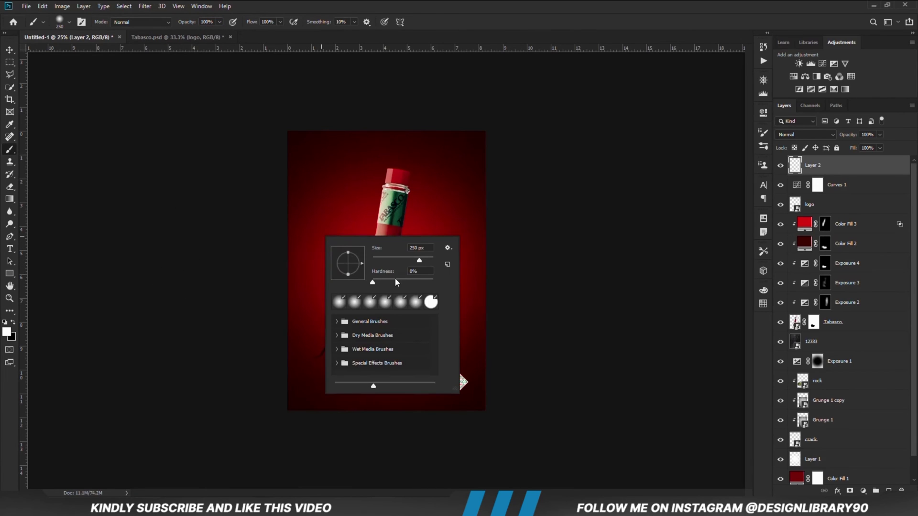
drag(427, 261, 430, 261)
click(505, 4)
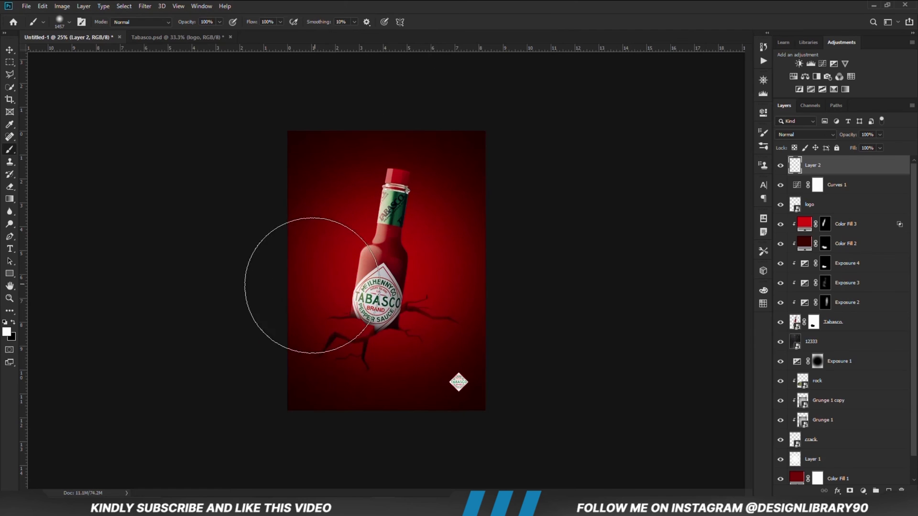
key(bracketright)
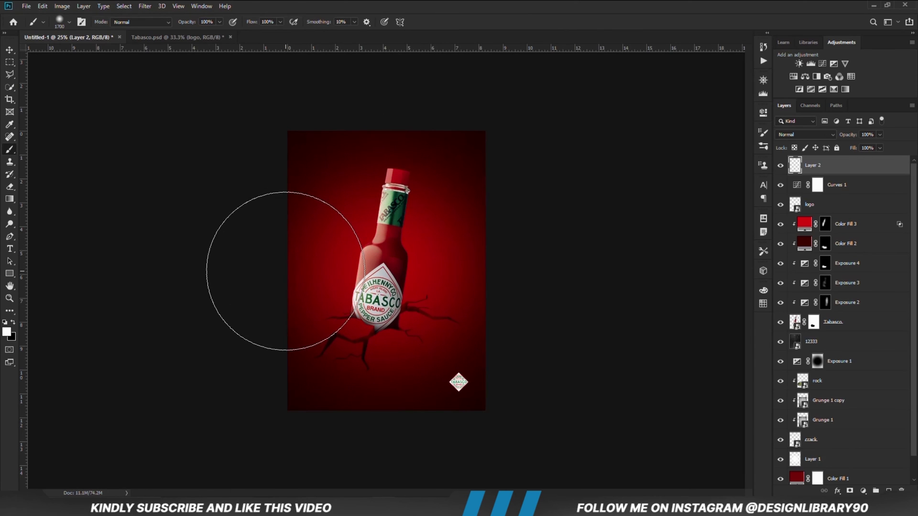
click(284, 260)
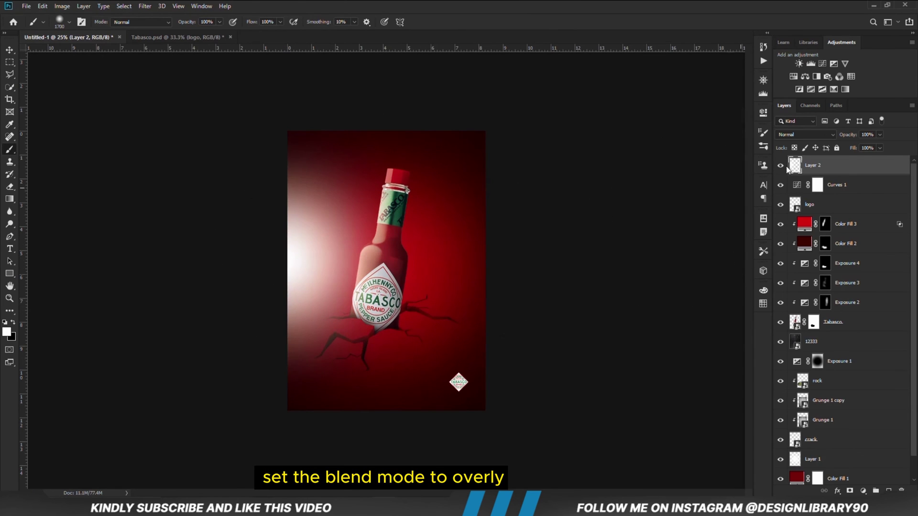
Set the white glow layer to Overlay blend mode, and duplicate it with the copy's opacity at 40%
click(805, 134)
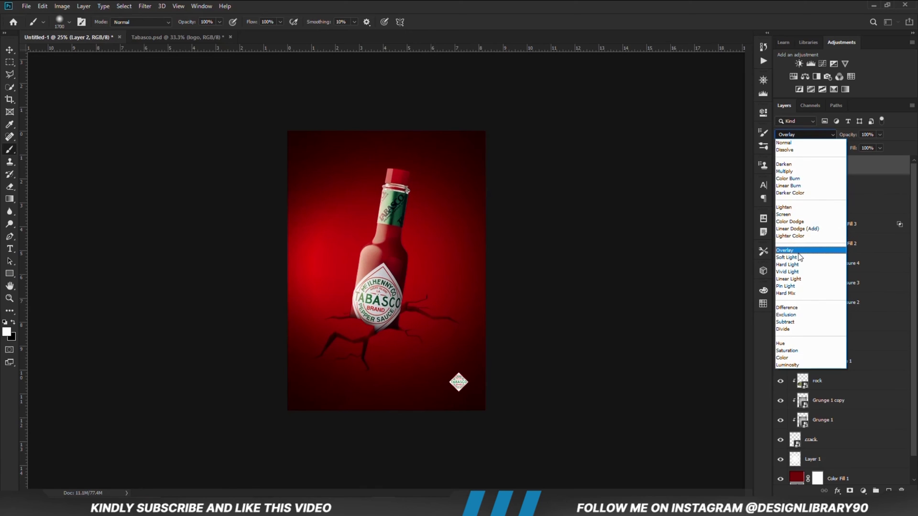
click(799, 250)
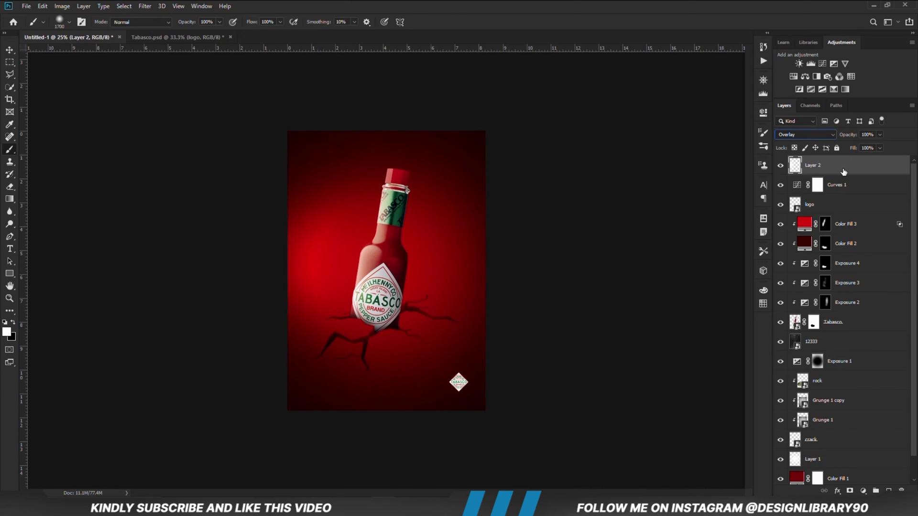
key(ctrl+j)
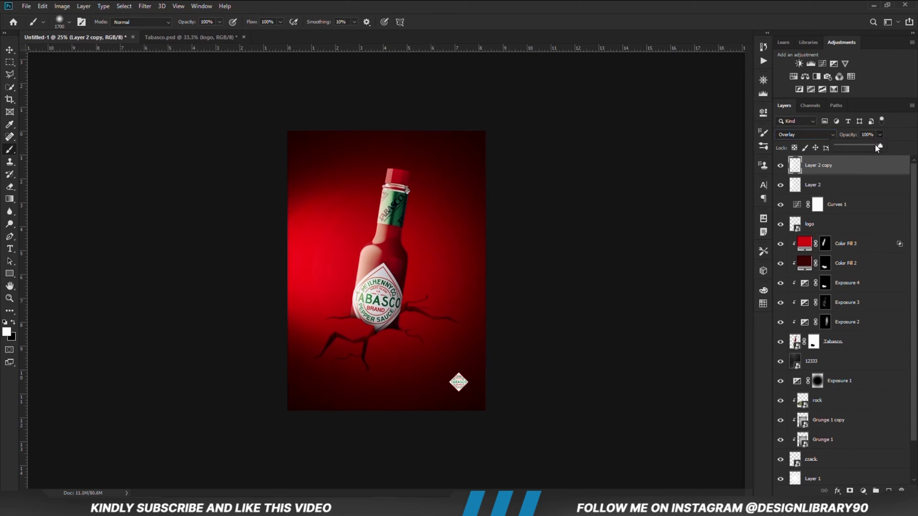
drag(857, 148, 854, 148)
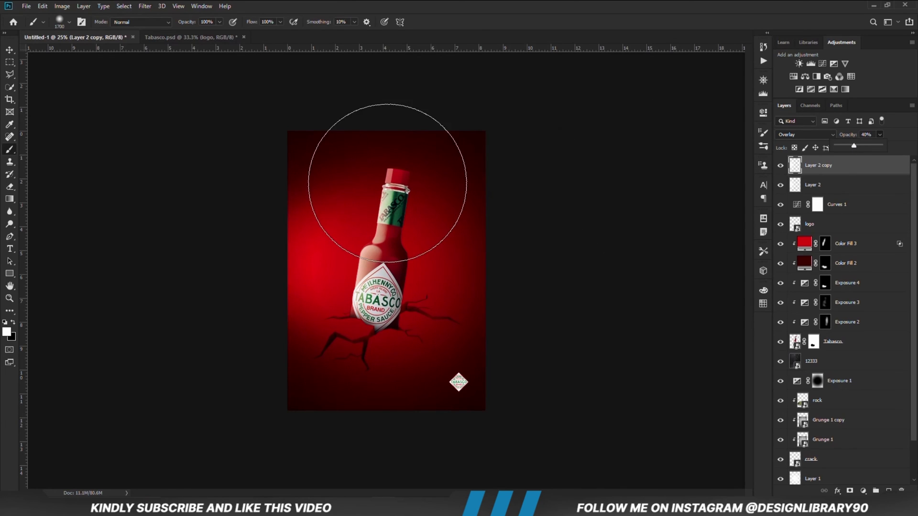
Deselect all layers and add a Solid Color fill layer at the top of the layer stack
key(v)
click(221, 251)
click(377, 296)
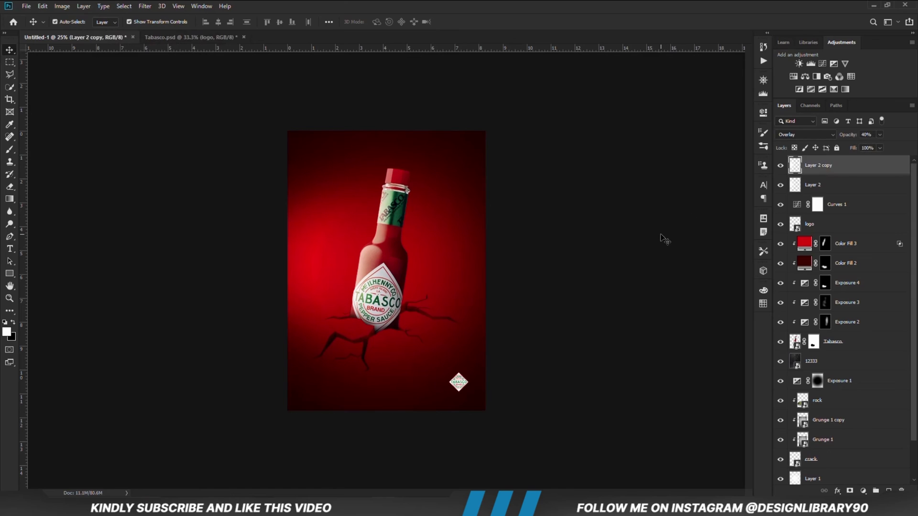
click(662, 235)
click(863, 491)
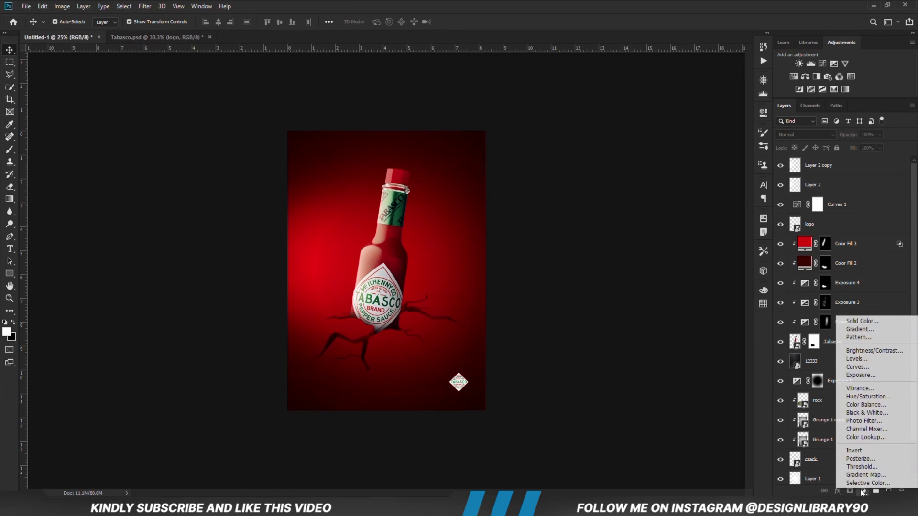
click(855, 322)
Copy the hex code 410202 from the Notepad colour list and set it as the new fill layer's colour
click(511, 505)
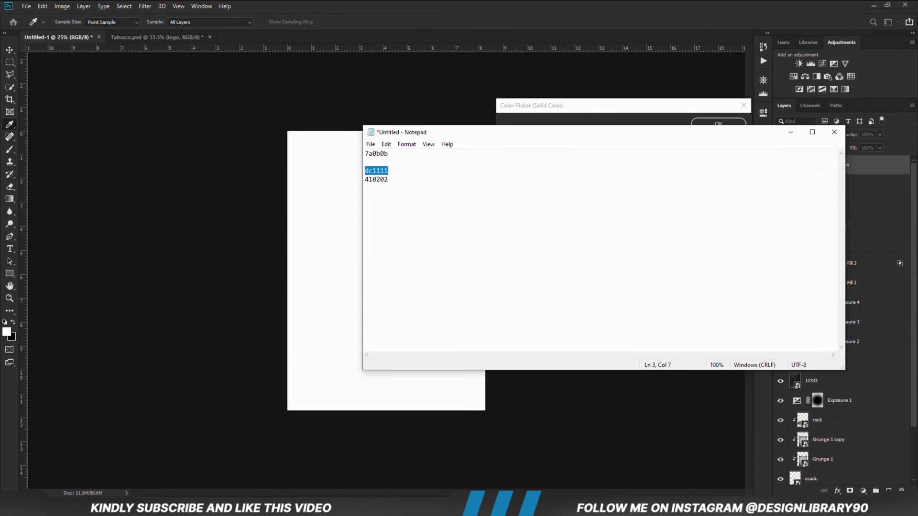
double_click(379, 180)
right_click(373, 184)
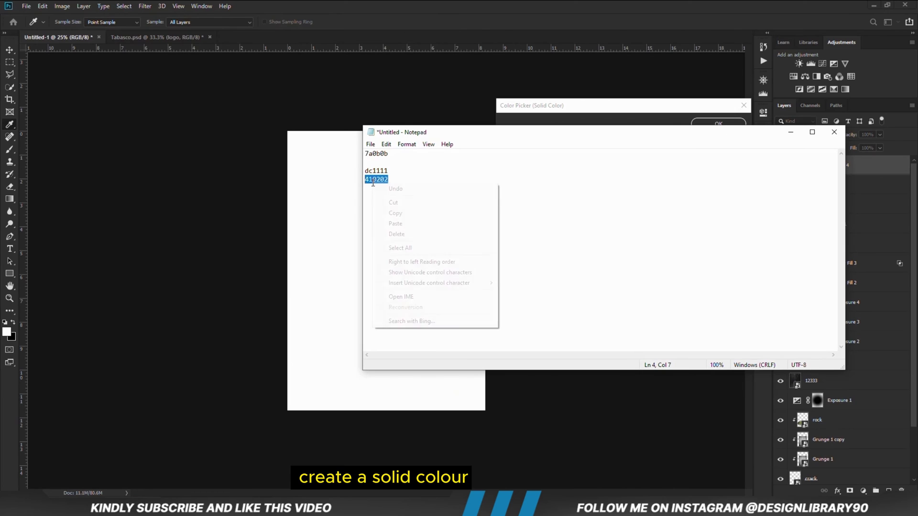
click(392, 214)
key(alt+Tab)
right_click(658, 281)
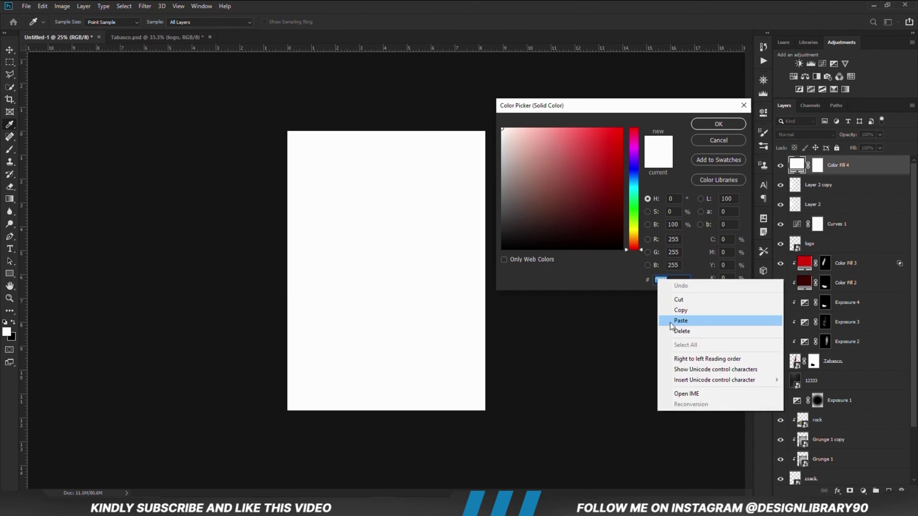
click(669, 323)
click(700, 127)
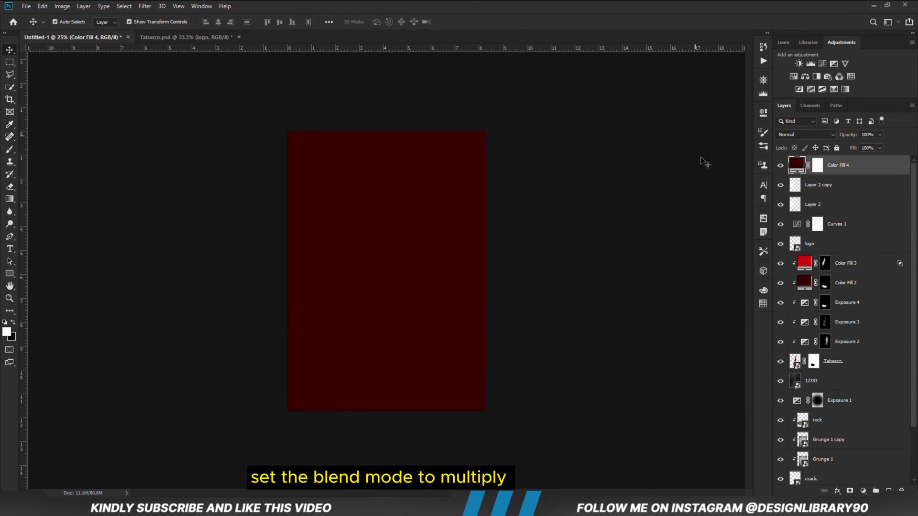
Set the dark red fill layer to Multiply blend mode and invert its mask to black
click(805, 134)
click(787, 172)
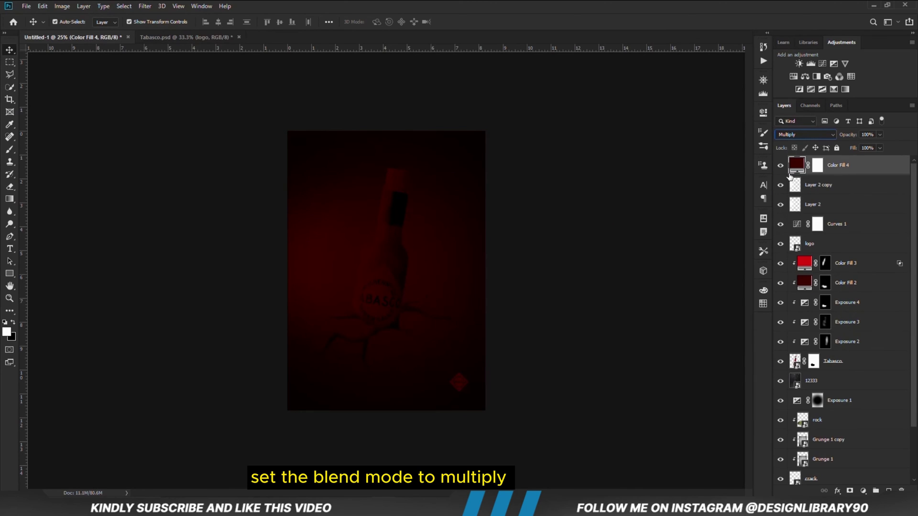
click(818, 167)
key(ctrl+i)
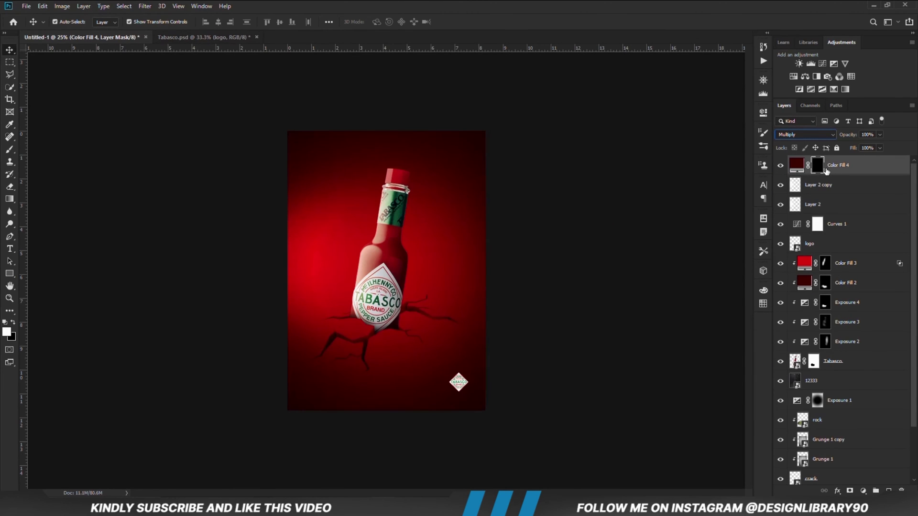
Paint white on the fill layer's mask along the poster's right edge with a 1400 px brush at 14% opacity
right_click(10, 150)
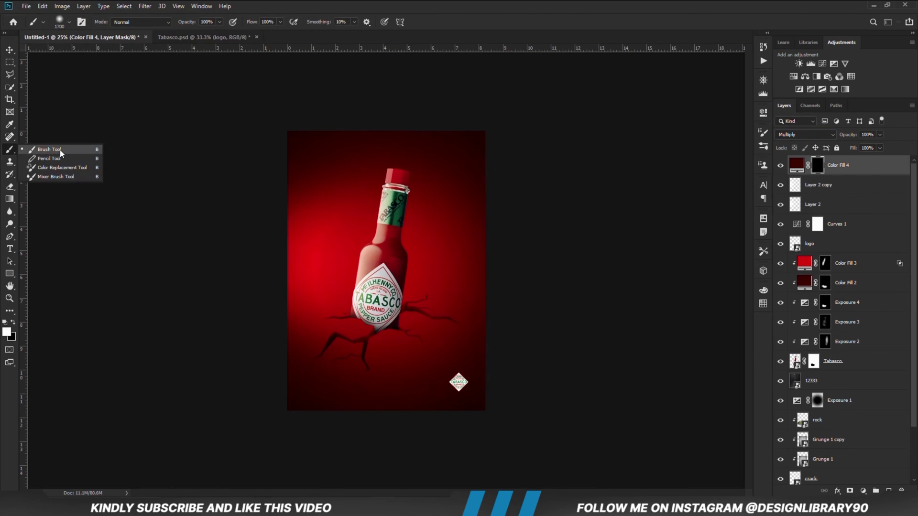
click(53, 151)
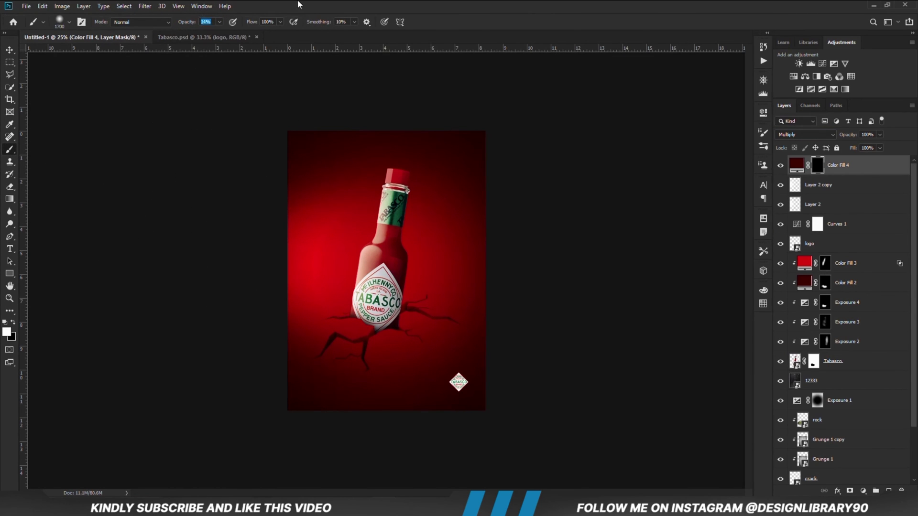
key(bracketright)
key(bracketright)
key(bracketleft)
key(bracketleft)
key(bracketleft)
key(bracketleft)
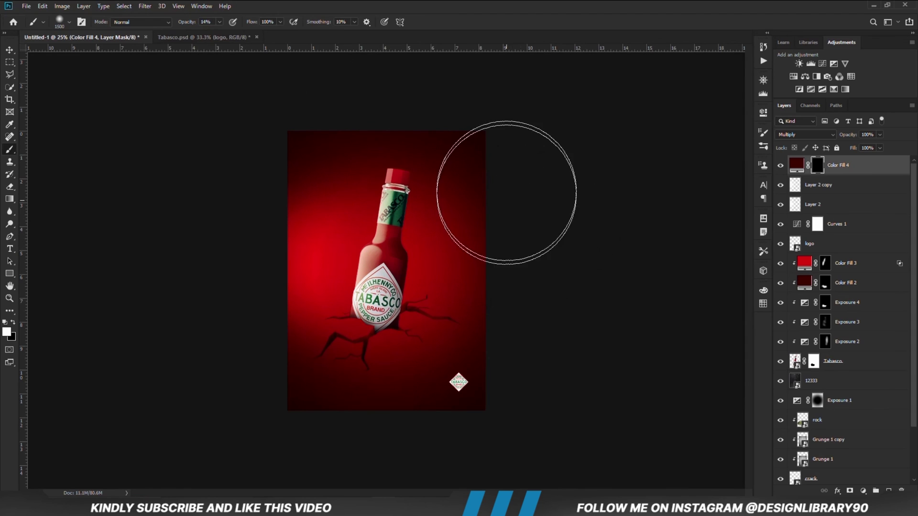
key(bracketleft)
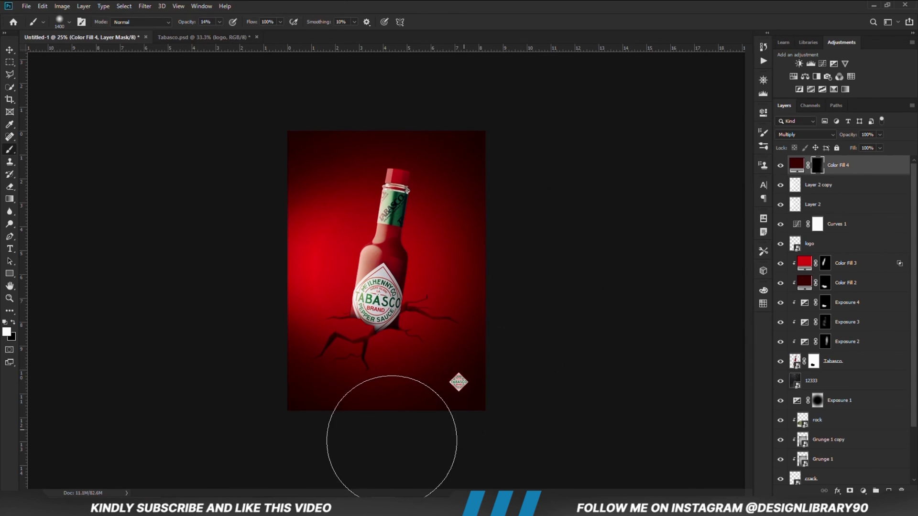
mouse_move(515, 106)
mouse_down()
mouse_move(531, 198)
mouse_move(522, 325)
mouse_move(502, 267)
mouse_up()
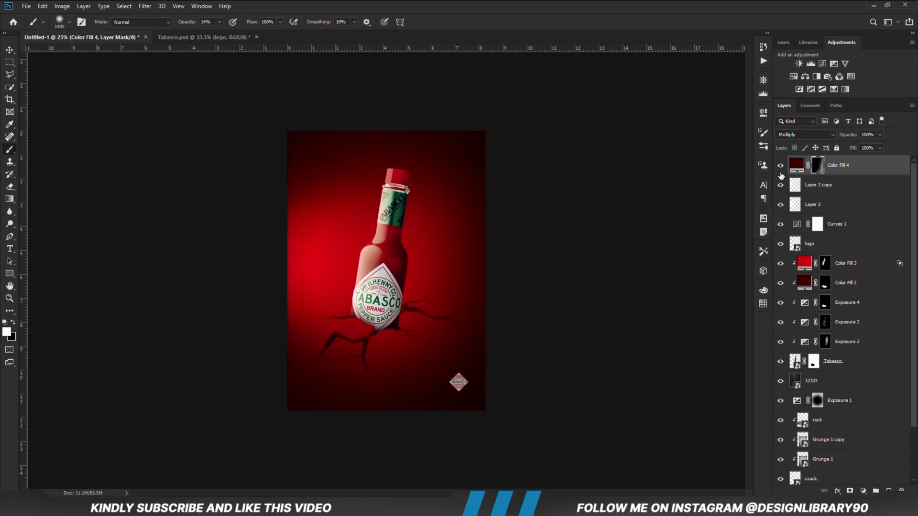
Lower the Multiply fill layer's opacity to 74% and deselect all layers
click(780, 166)
drag(871, 147, 868, 147)
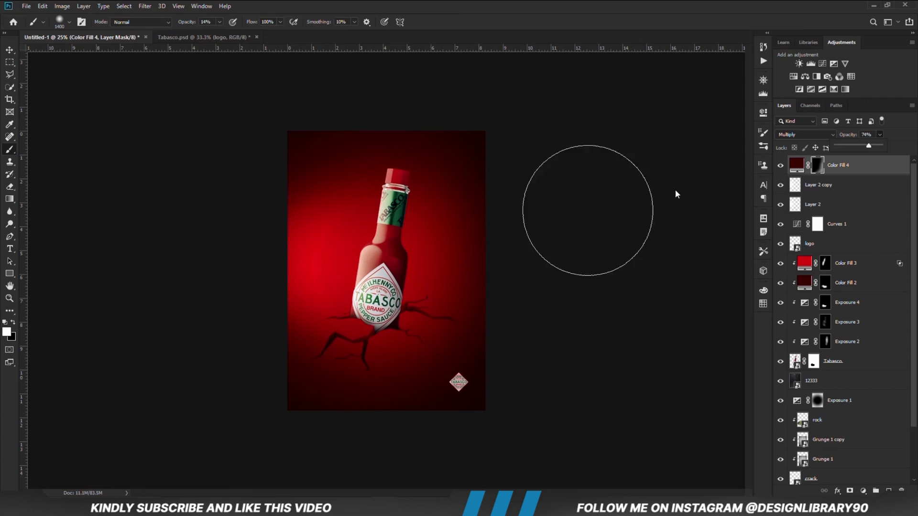
click(9, 49)
click(122, 196)
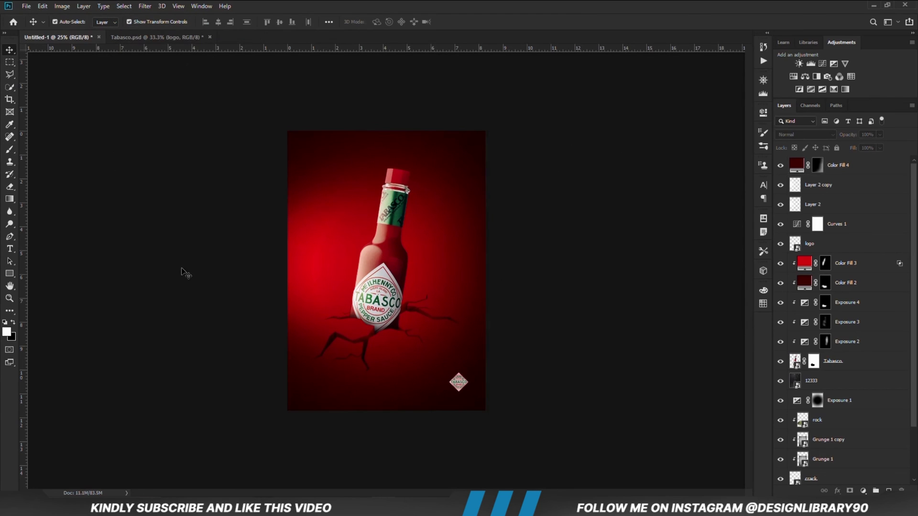
Duplicate the Tabasco bottle layer together with its mask
scroll(836, 337, down, 2)
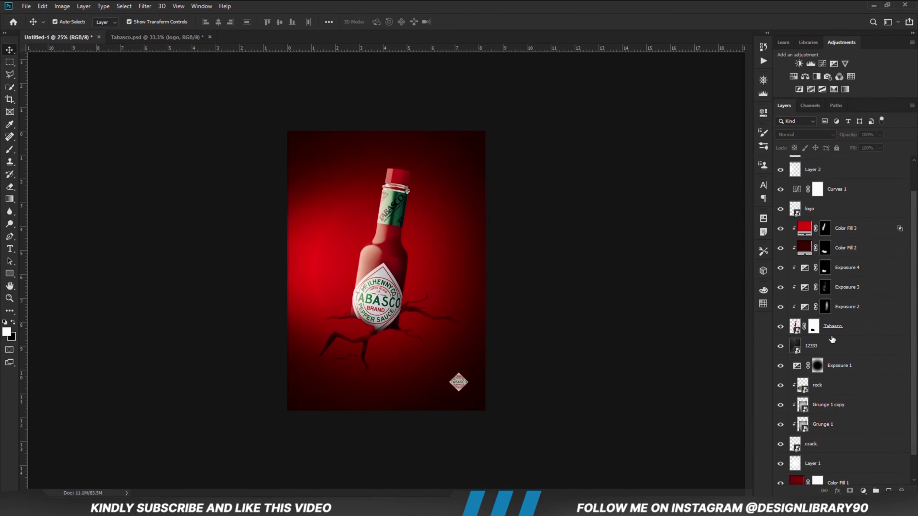
click(832, 337)
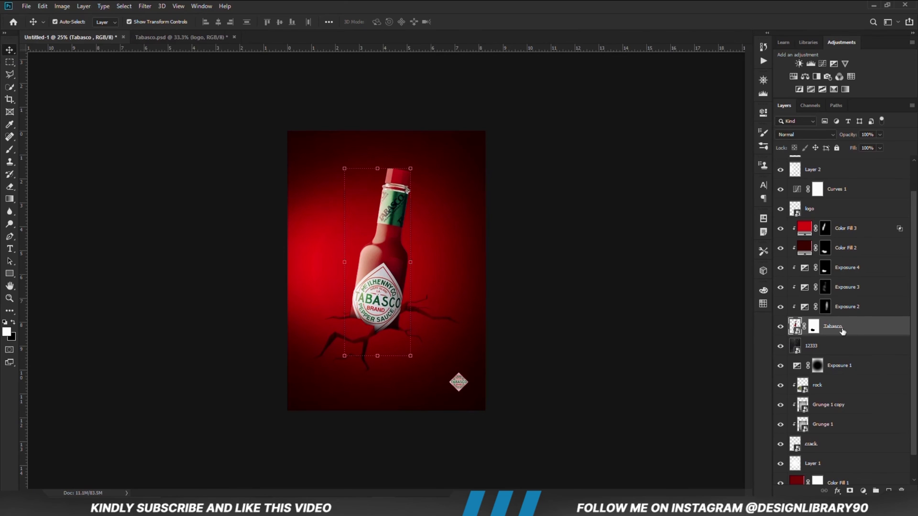
key(ctrl+j)
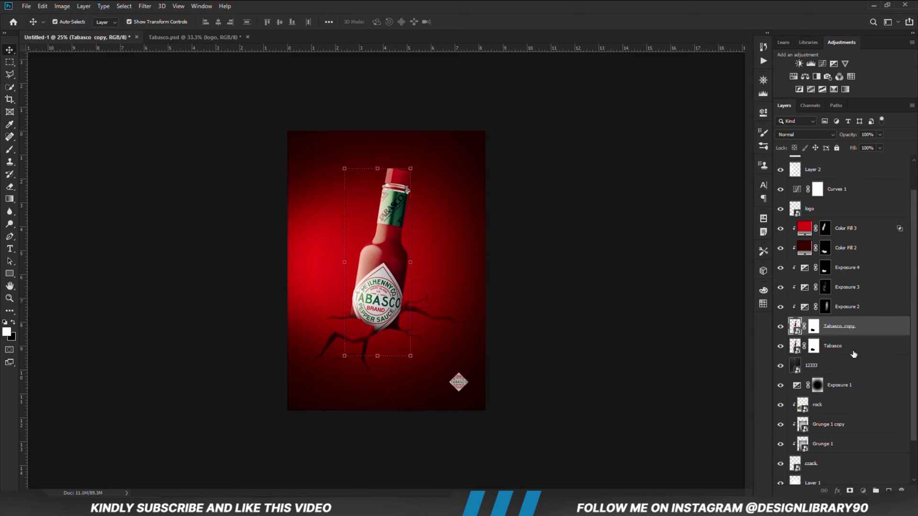
Add a Hue/Saturation adjustment clipped to the lower Tabasco layer and set its lightness to -100
click(853, 353)
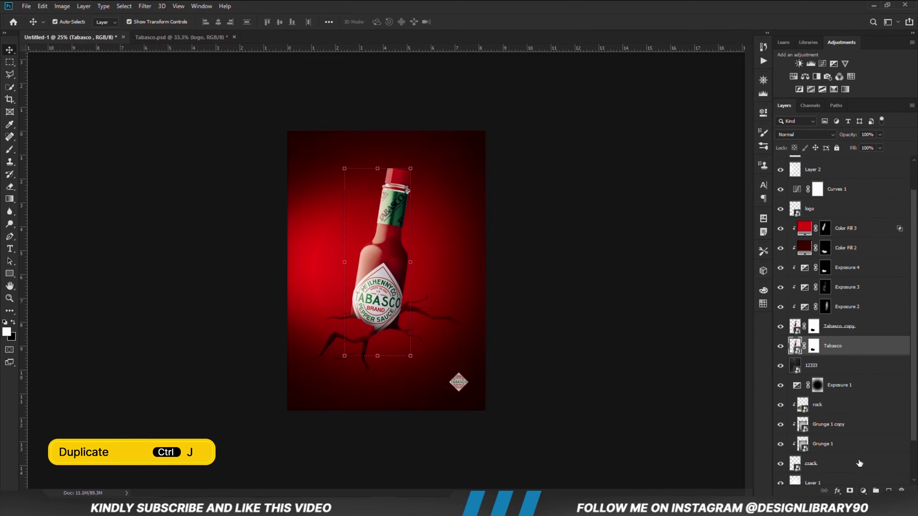
click(863, 491)
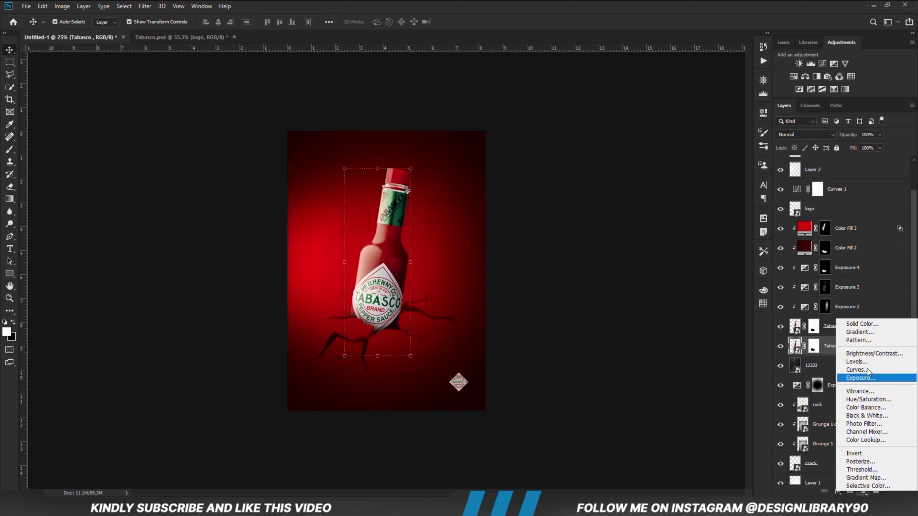
click(863, 401)
click(681, 272)
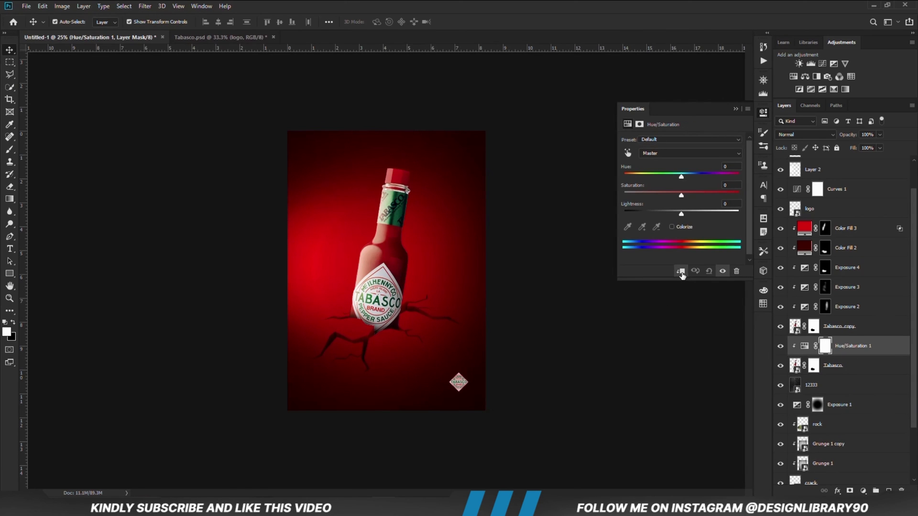
drag(681, 213, 622, 213)
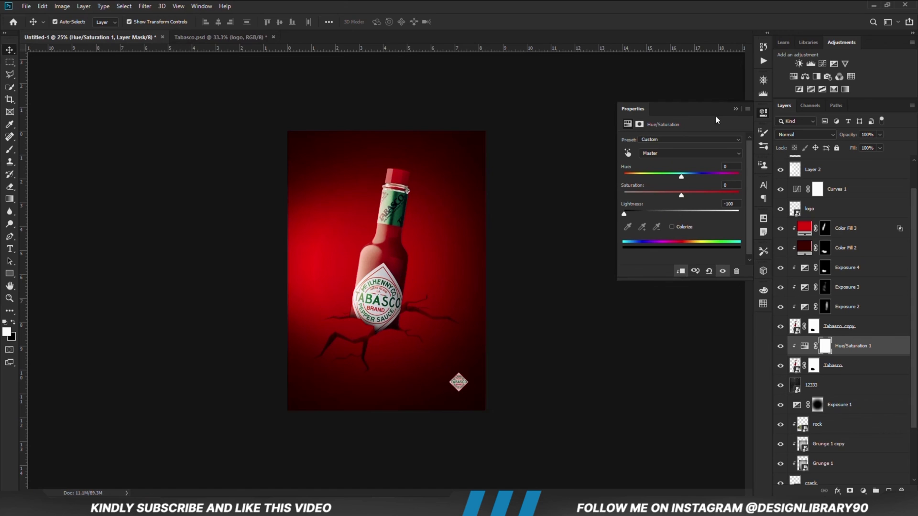
click(734, 109)
Convert the lower Tabasco layer and its mask into a smart object
click(836, 367)
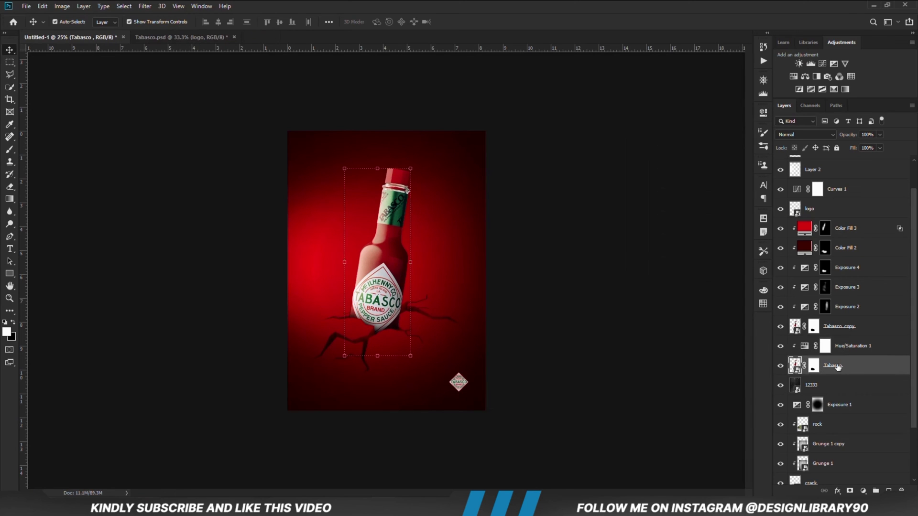
right_click(840, 367)
click(736, 192)
Distort the lower Tabasco layer by moving its upper corners rightward, slanting the black silhouette out beside the bottle as a shadow
key(ctrl+t)
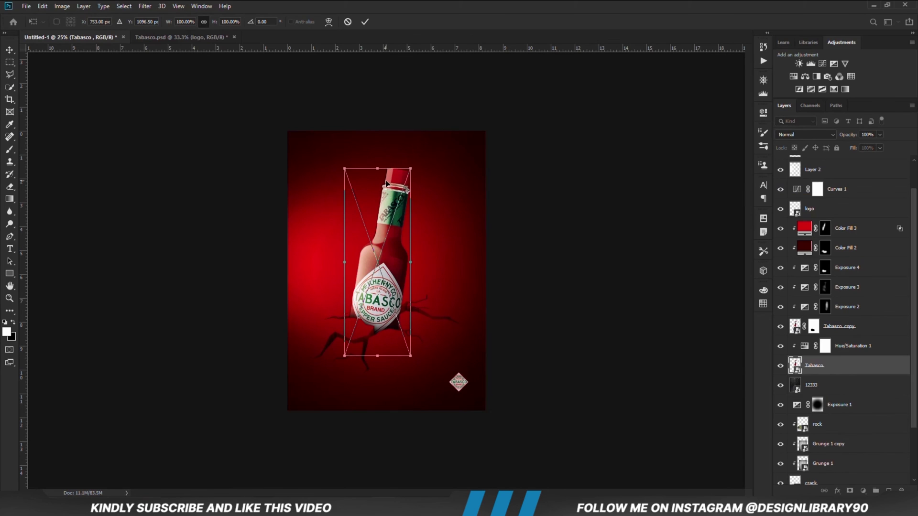
right_click(386, 184)
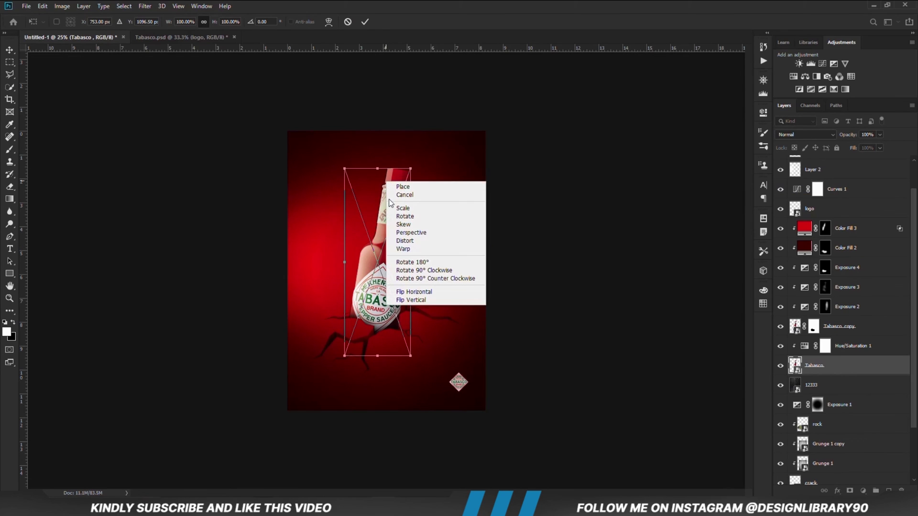
click(404, 241)
drag(411, 173, 437, 196)
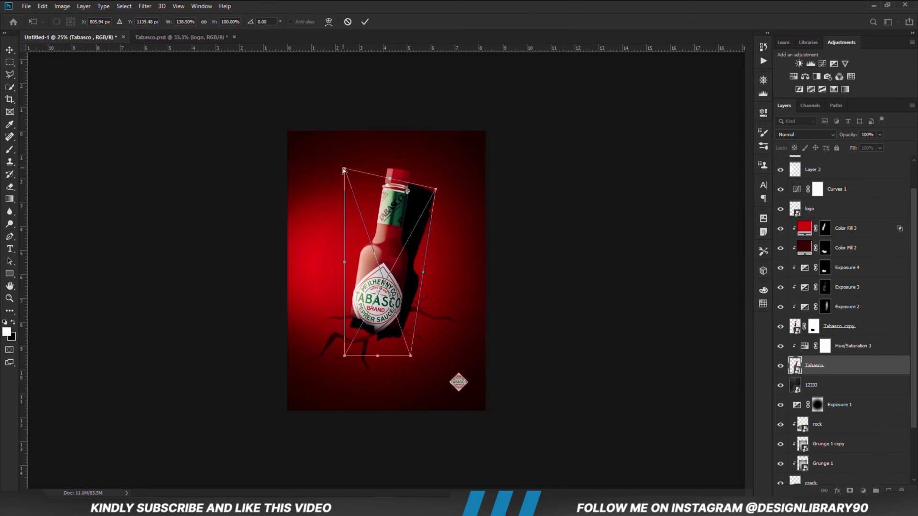
drag(344, 168, 373, 178)
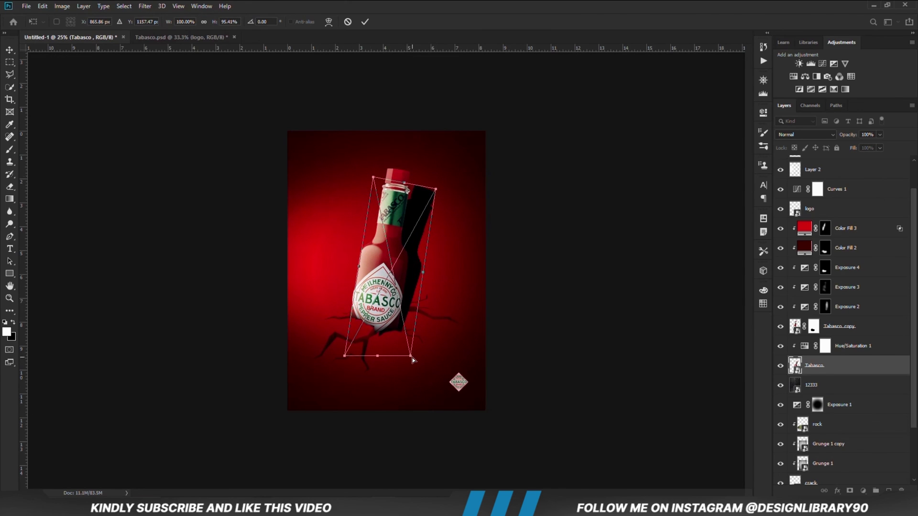
Refine the shadow's distortion by raising its base corners toward the bottle's foot and shifting its upper edge further right, and apply the transform
drag(410, 356, 408, 342)
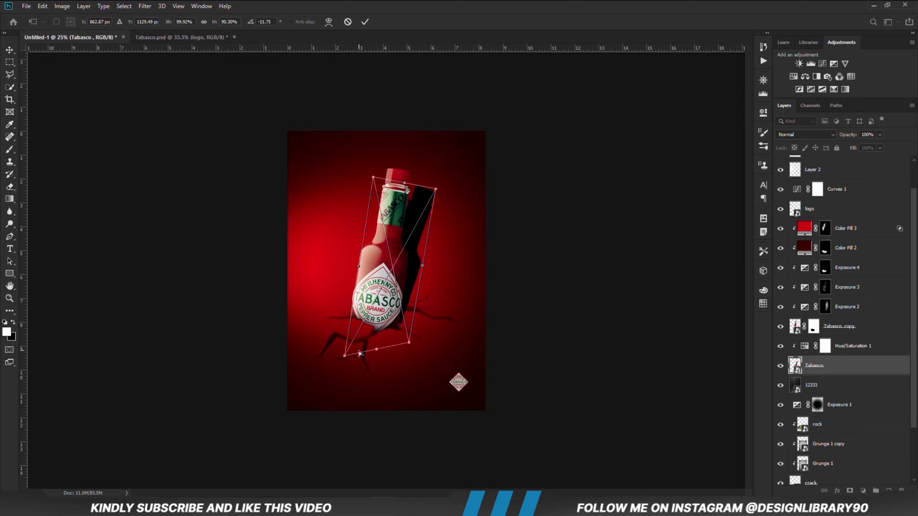
drag(344, 356, 343, 350)
drag(408, 343, 403, 343)
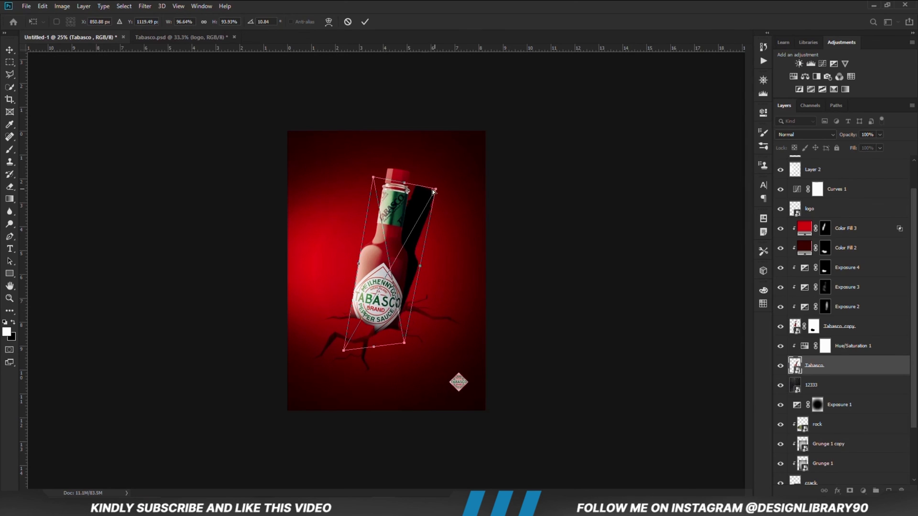
drag(435, 189, 414, 184)
drag(343, 350, 347, 346)
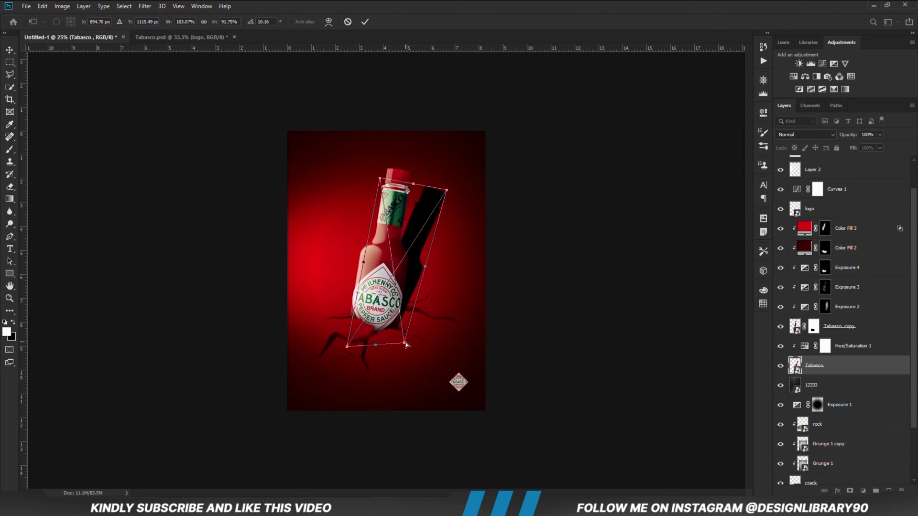
drag(404, 343, 402, 343)
mouse_move(413, 186)
mouse_down()
mouse_move(431, 191)
mouse_move(414, 188)
mouse_up()
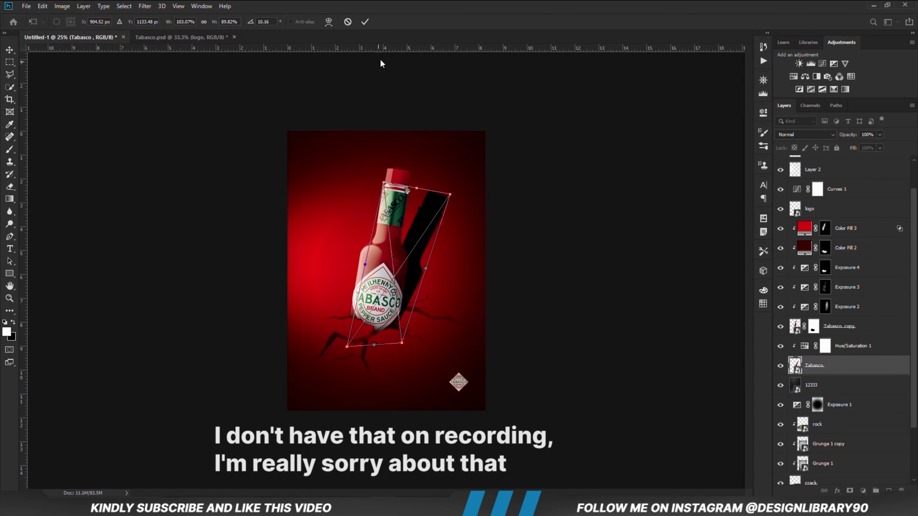
key(Return)
click(423, 235)
key(ctrl+t)
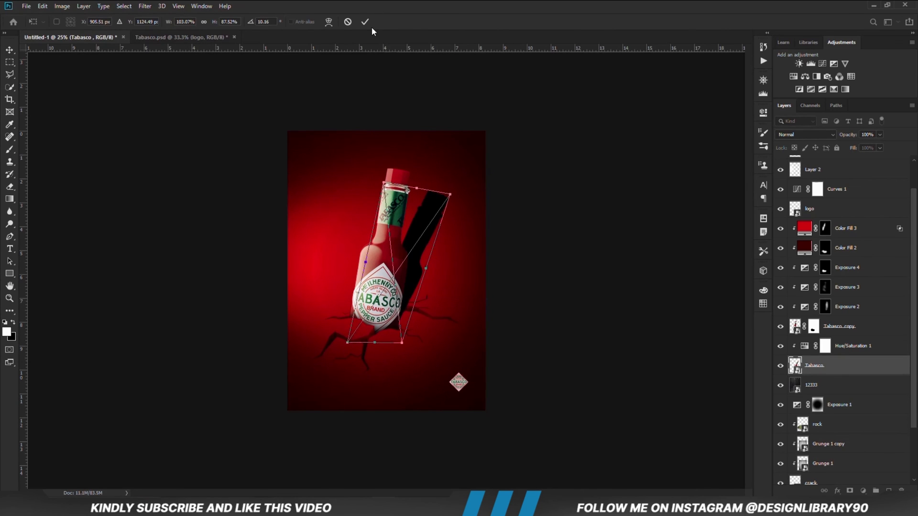
click(366, 23)
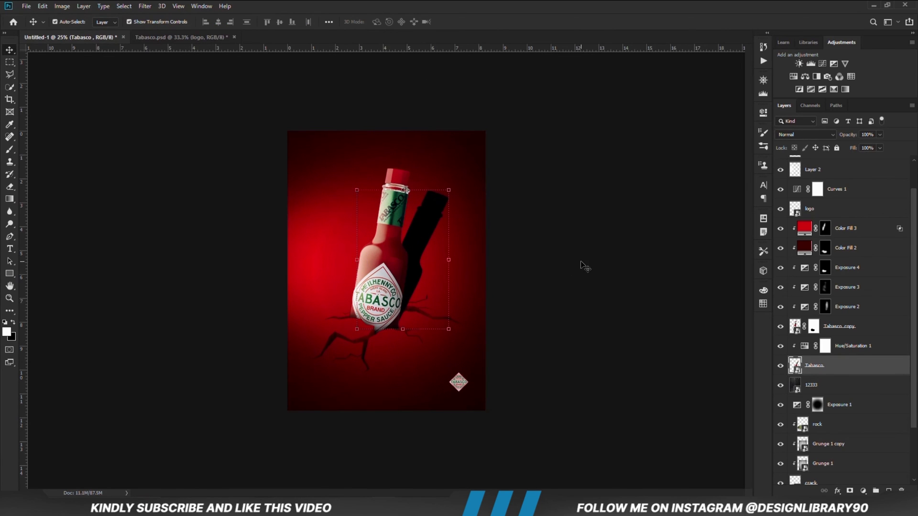
Soften the bottle's shadow layer with a 42.9-pixel Gaussian Blur, lower its opacity to 67%, and deselect it
click(145, 6)
mouse_move(168, 116)
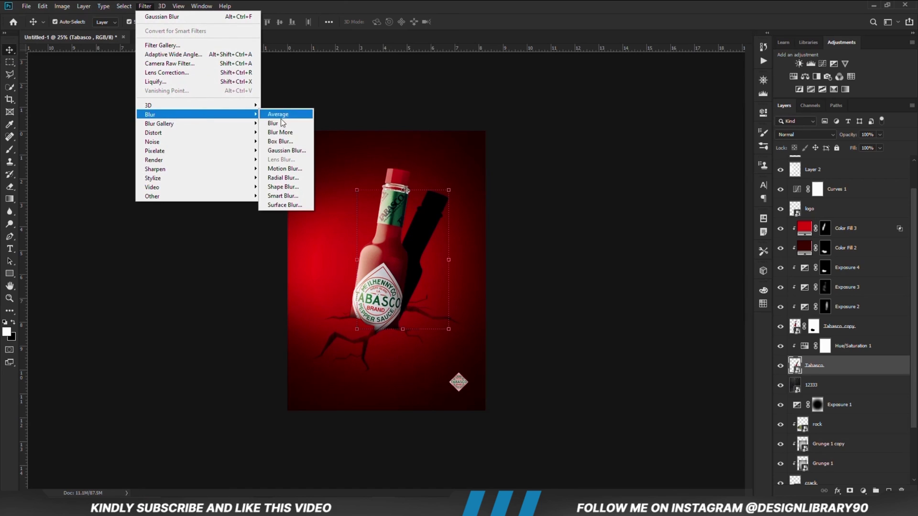
click(286, 150)
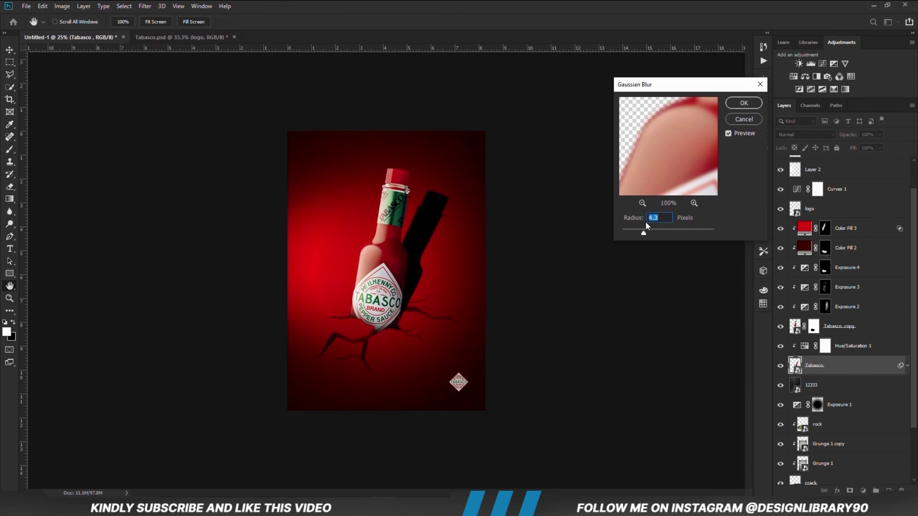
text(2)
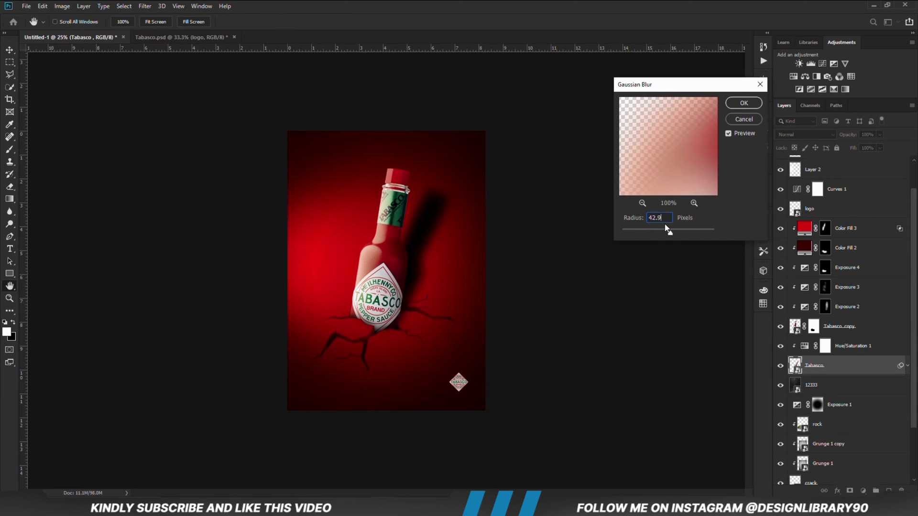
click(736, 106)
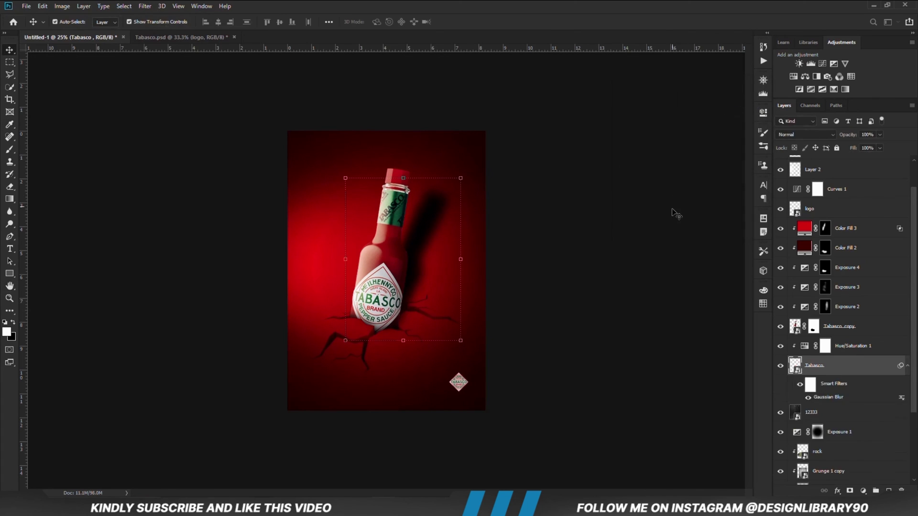
drag(880, 134, 858, 151)
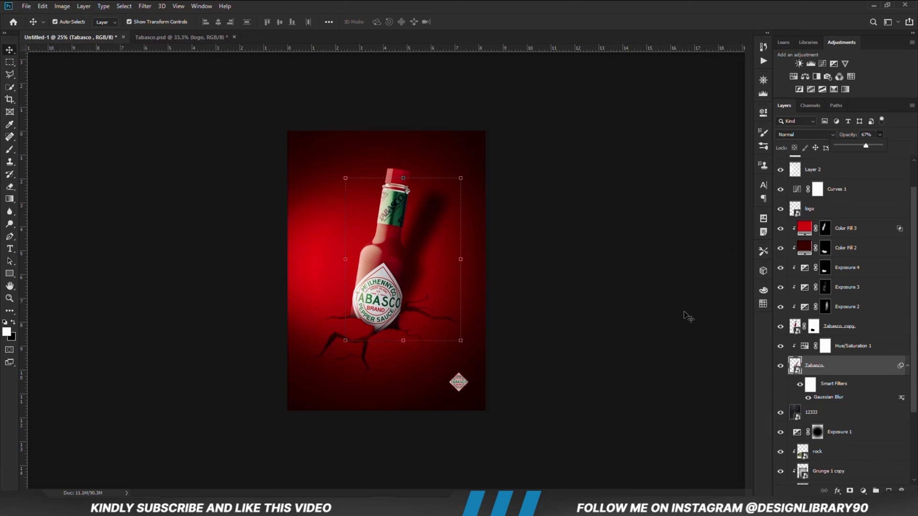
key(ctrl+alt+a)
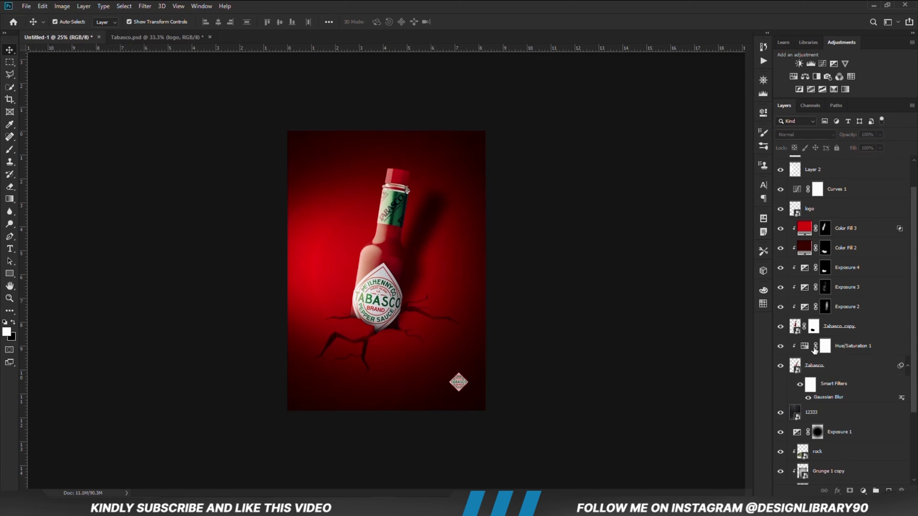
Add a new empty layer directly above the shadow's Hue/Saturation adjustment, beneath the bottle layer
click(843, 415)
click(853, 352)
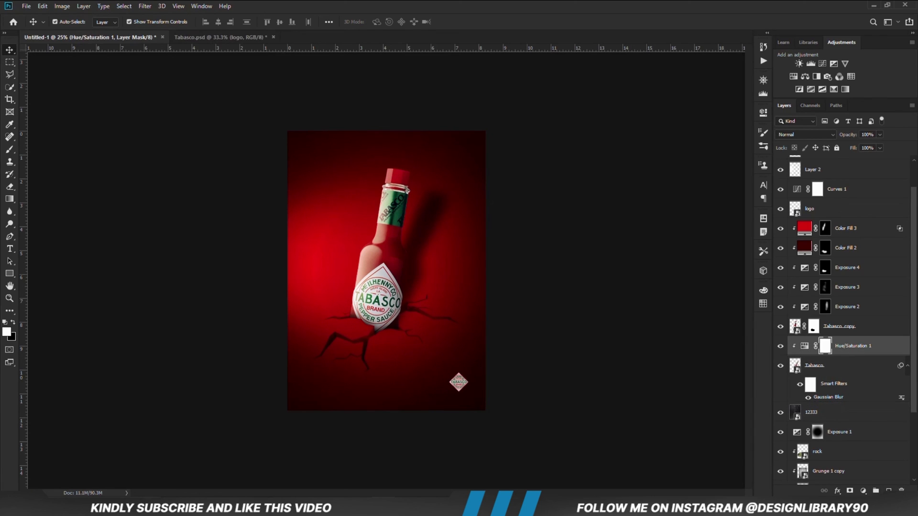
key(ctrl+shift+alt+n)
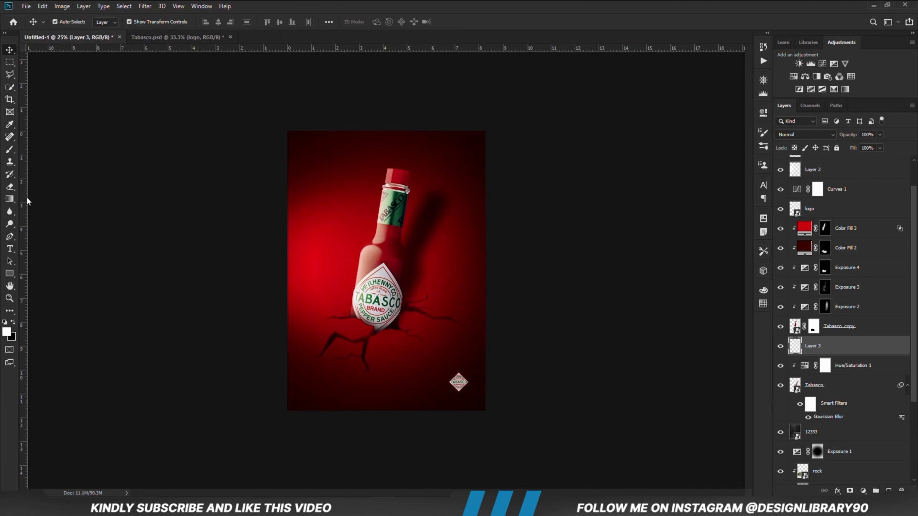
Paint soft black shading behind the bottle along its shadow side on Layer 3, using a size 300 brush at 9% opacity
click(10, 152)
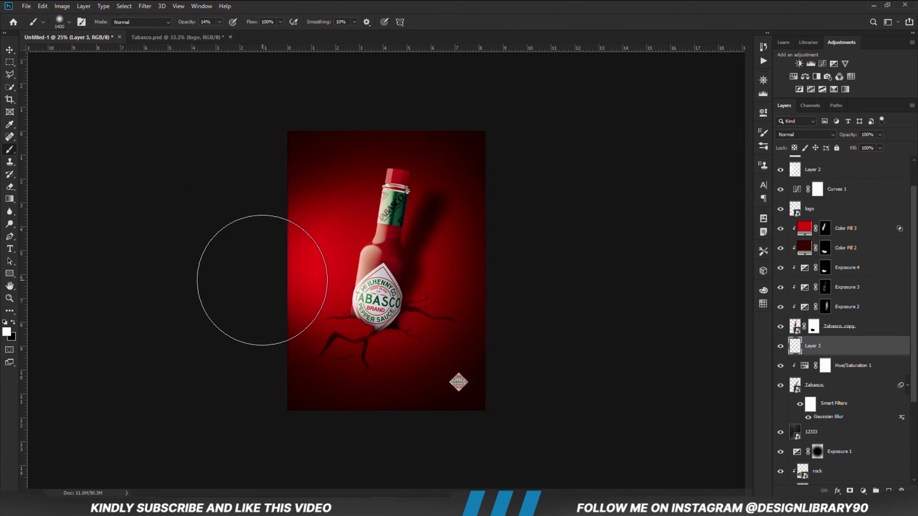
key(x)
click(220, 22)
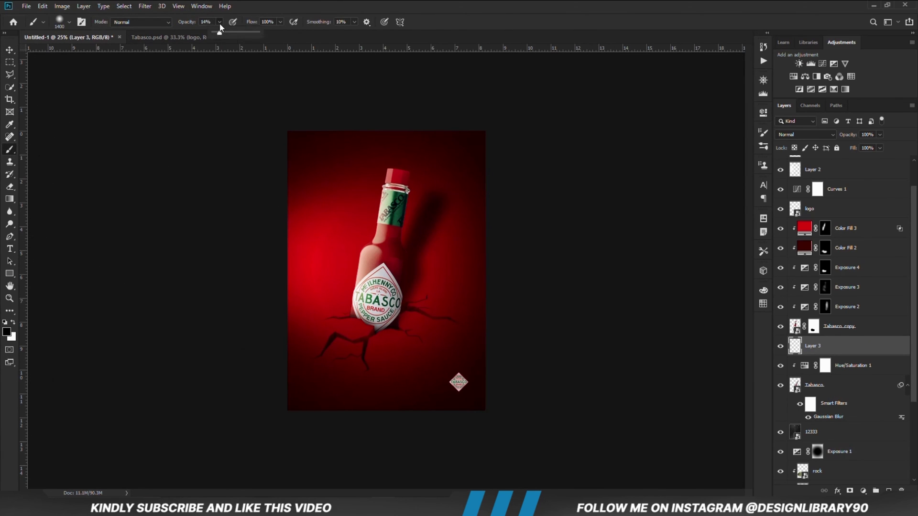
drag(218, 36, 217, 37)
key(bracketleft)
key(bracketleft)
key(bracketleft)
key(bracketleft)
key(bracketleft)
key(bracketleft)
key(bracketleft)
key(bracketleft)
key(bracketleft)
key(bracketleft)
key(bracketleft)
mouse_move(399, 307)
mouse_down()
mouse_move(410, 282)
mouse_move(399, 251)
mouse_move(392, 254)
mouse_up()
click(780, 348)
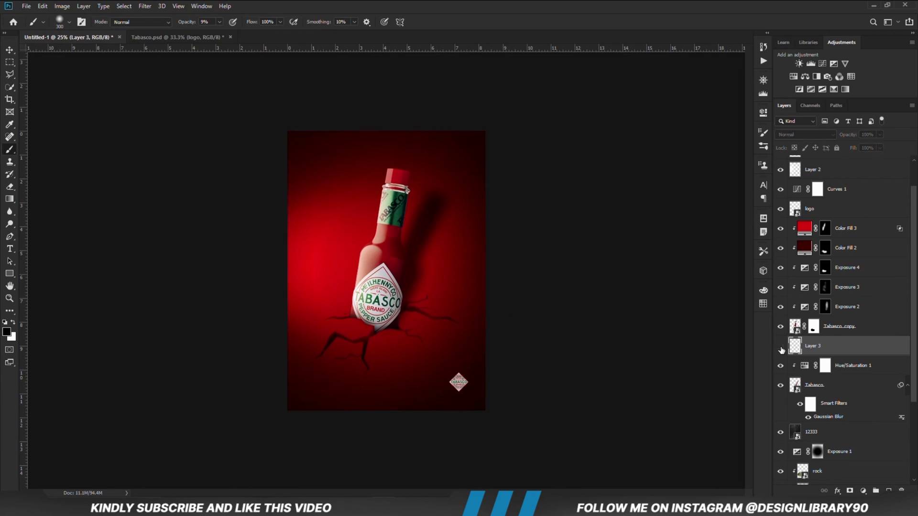
click(780, 348)
click(9, 49)
click(92, 155)
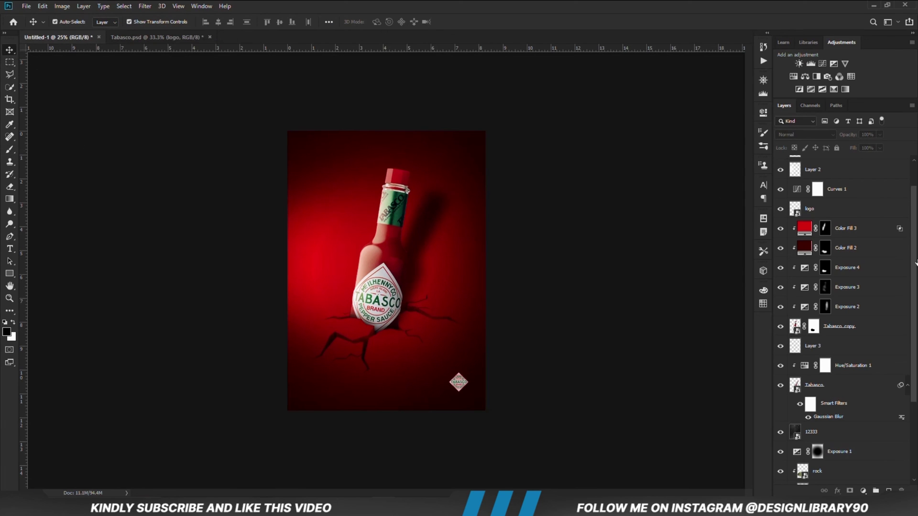
Stamp all visible layers into a new merged layer above the stack and convert it to a smart object
scroll(916, 216, up, 2)
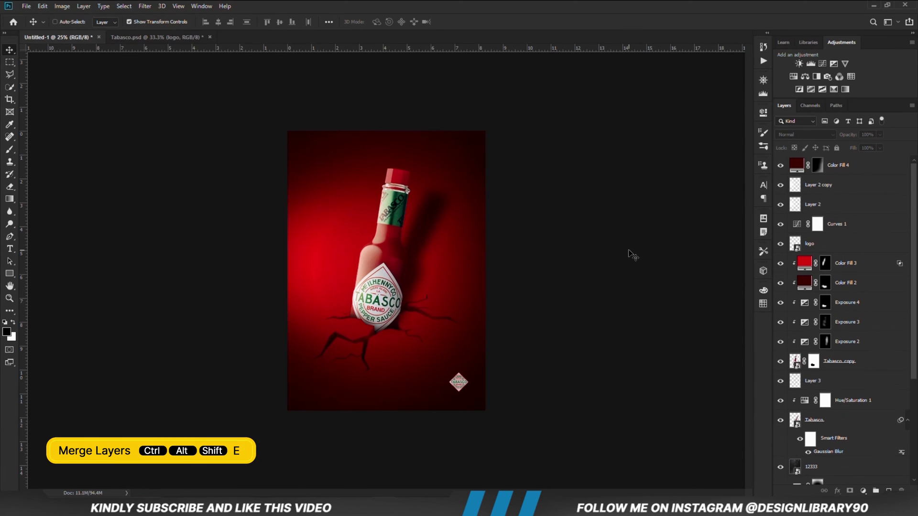
key(ctrl+alt+shift+e)
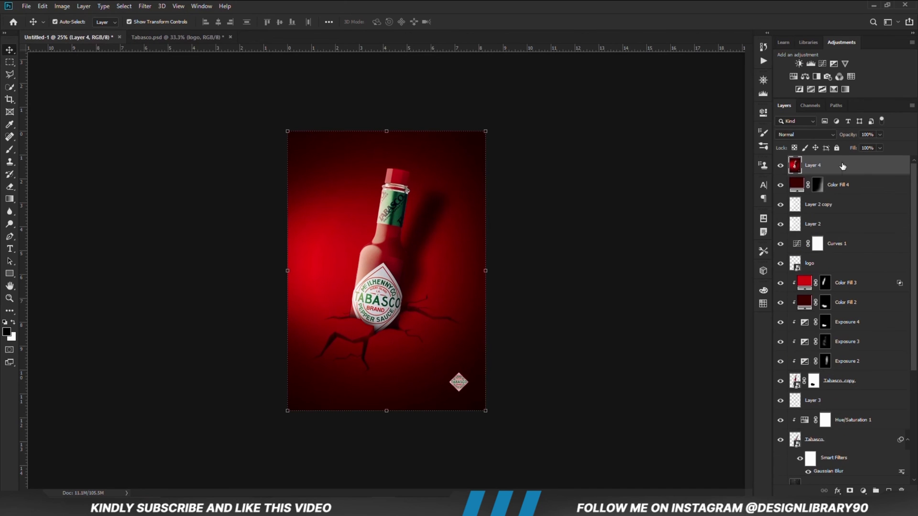
right_click(842, 165)
click(751, 225)
Apply a Camera Raw filter to the merged layer with exposure +0.10, contrast +6, highlights +5, shadows -10, whites +6, blacks -13, texture +12 and clarity +6
click(145, 7)
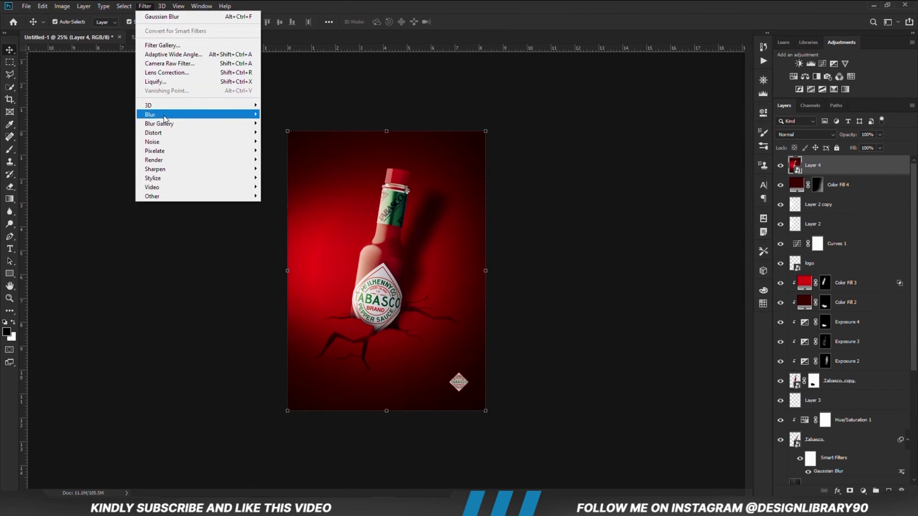
click(170, 63)
drag(628, 310, 633, 379)
scroll(693, 346, down, 2)
click(674, 411)
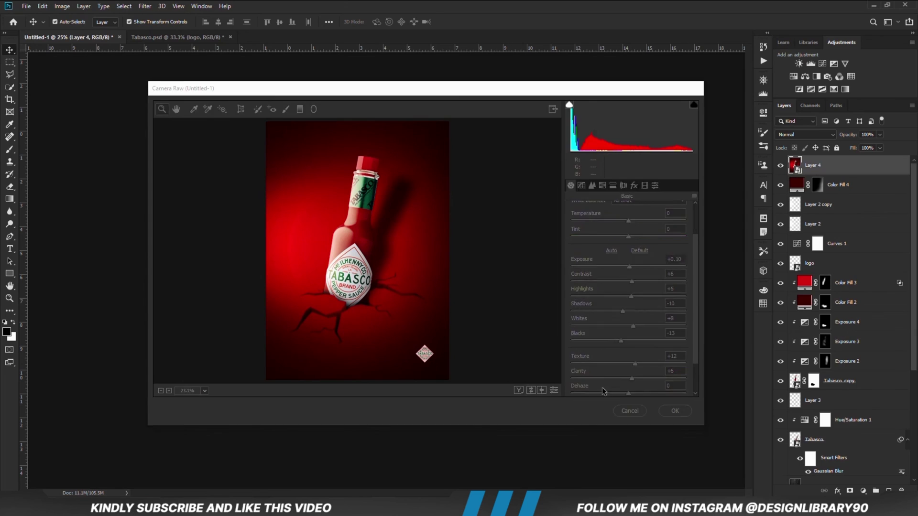
Compare the poster with and without the Camera Raw-graded layer, and inspect the bottle, shadow and cracks up close
click(782, 169)
click(782, 169)
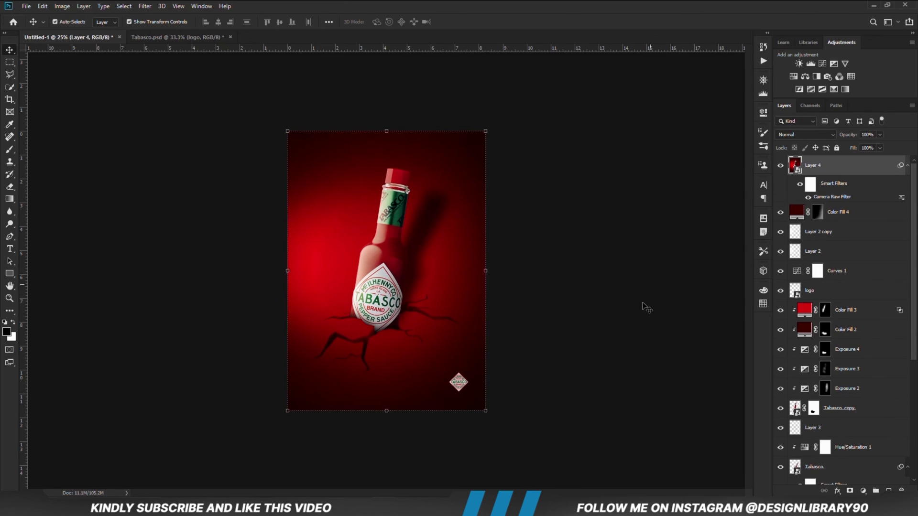
click(640, 306)
scroll(641, 310, up, 2)
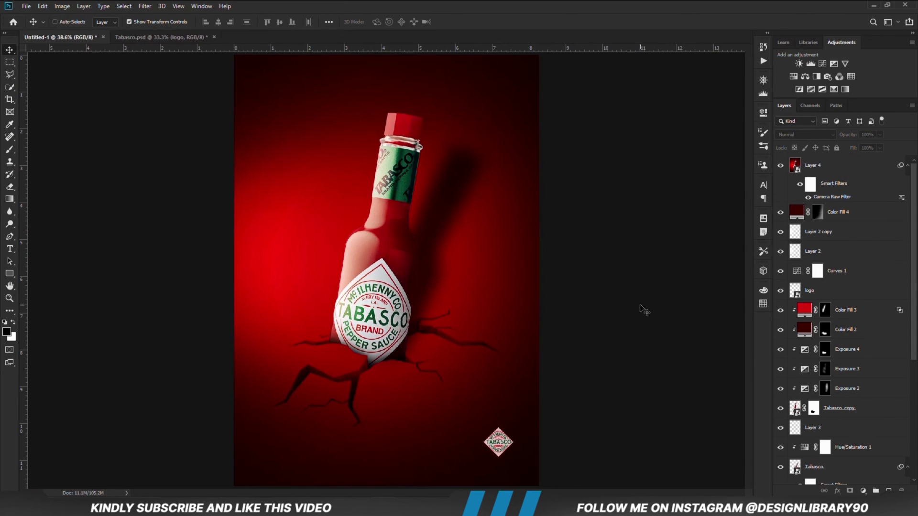
scroll(641, 309, up, 1)
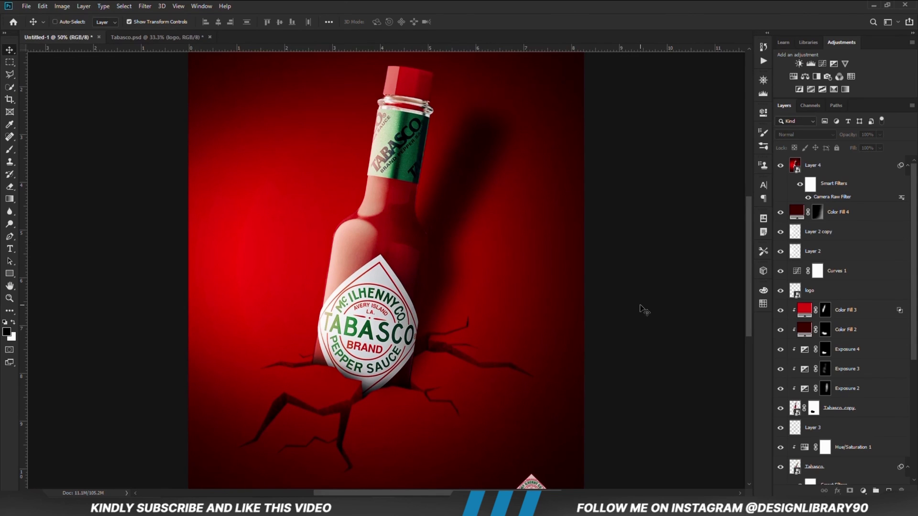
scroll(644, 310, down, 2)
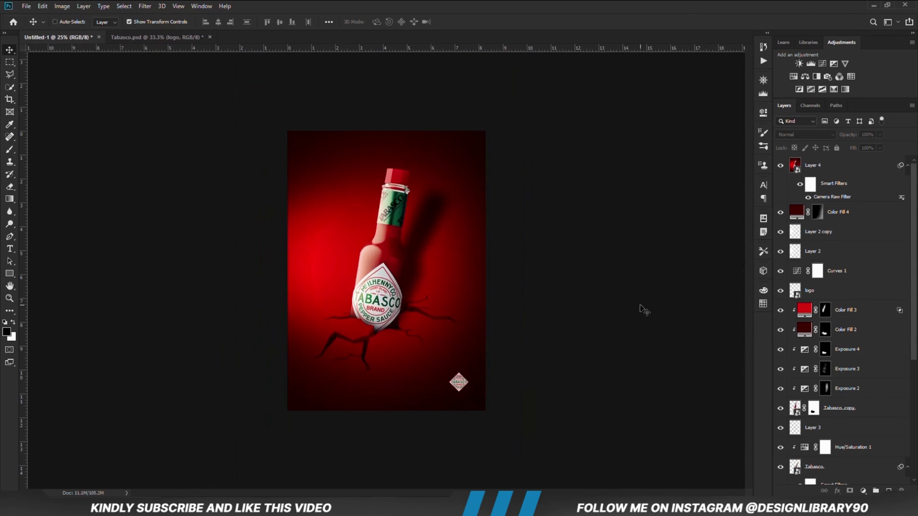